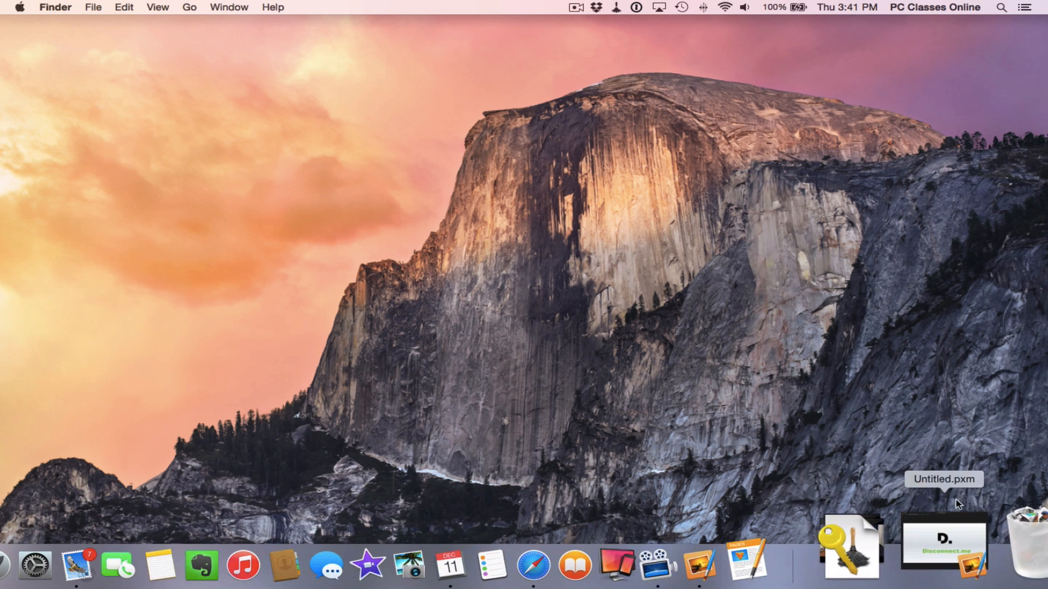
Switch to the full-screen Safari space showing Apple's iCloud storage plan prices by country
key(ctrl+Right)
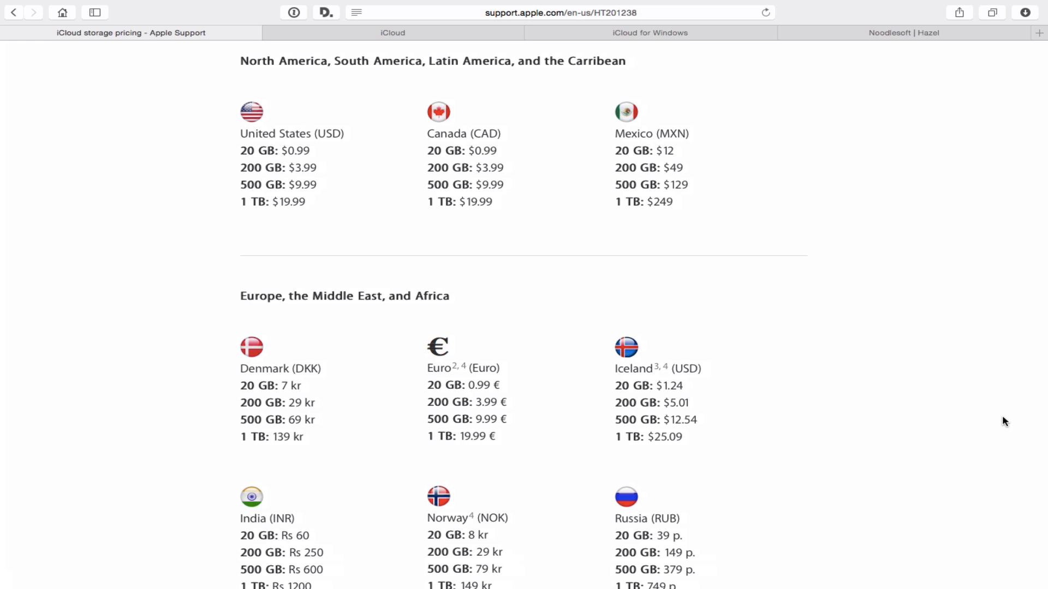
Leave the Safari pricing space and return to the empty Finder desktop
key(ctrl+Left)
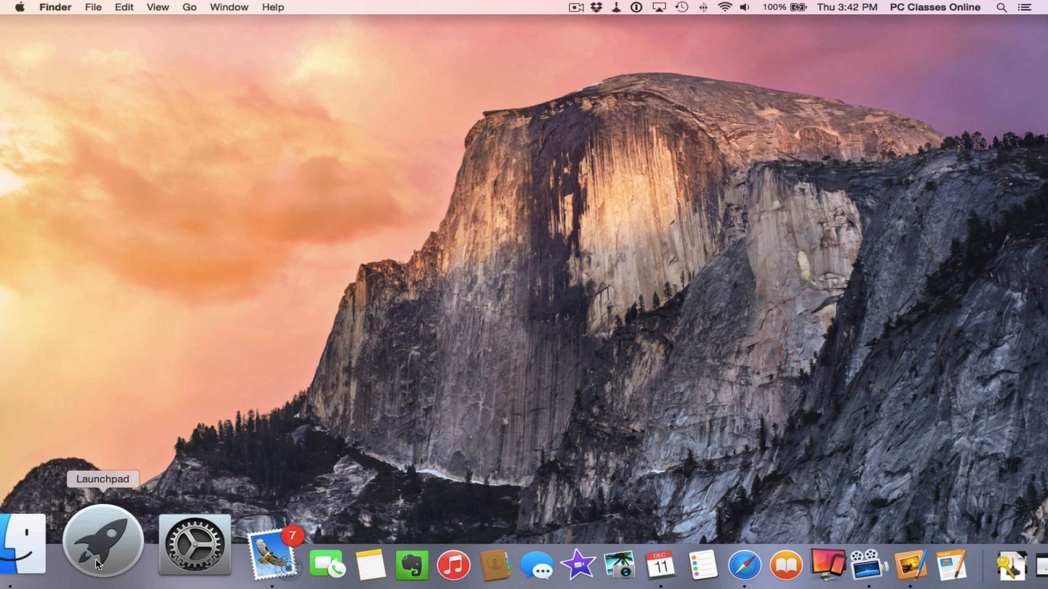
Open a Finder window on iCloud Drive to see its Pixelmator, Pages and Photos folders
click(68, 568)
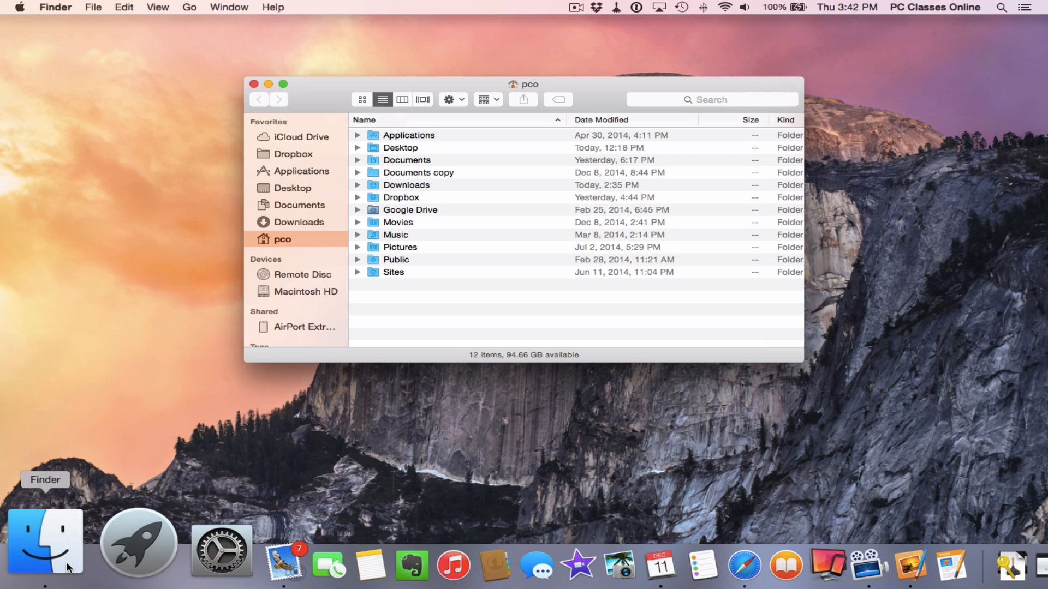
click(307, 136)
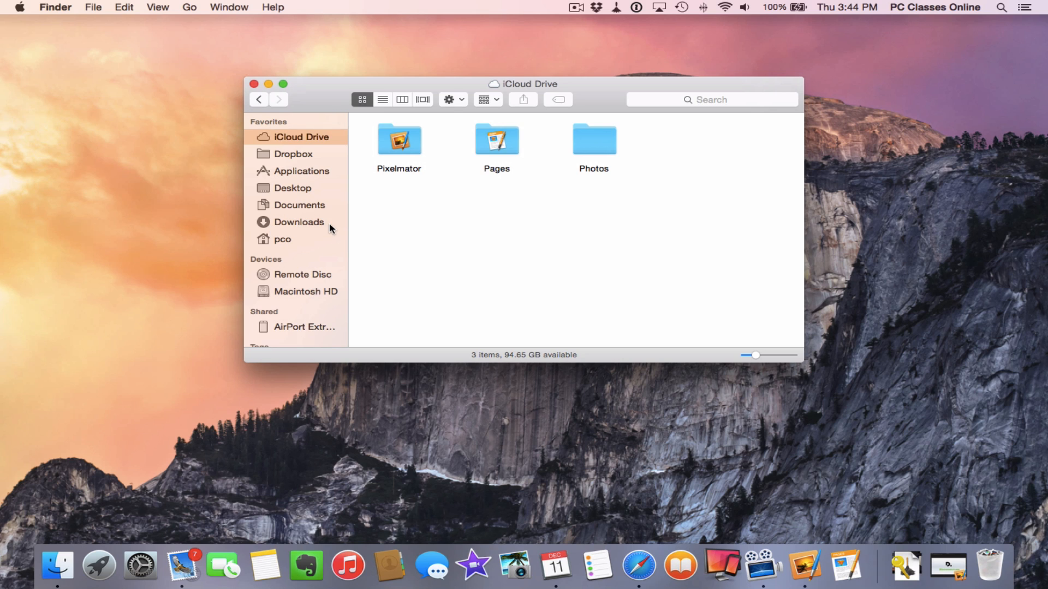
click(322, 207)
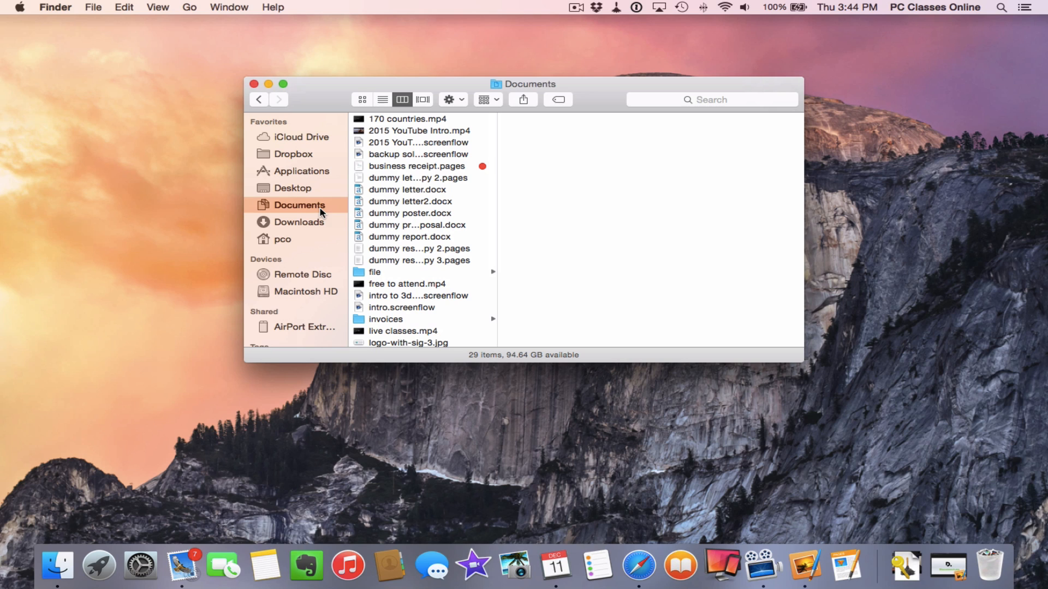
click(294, 138)
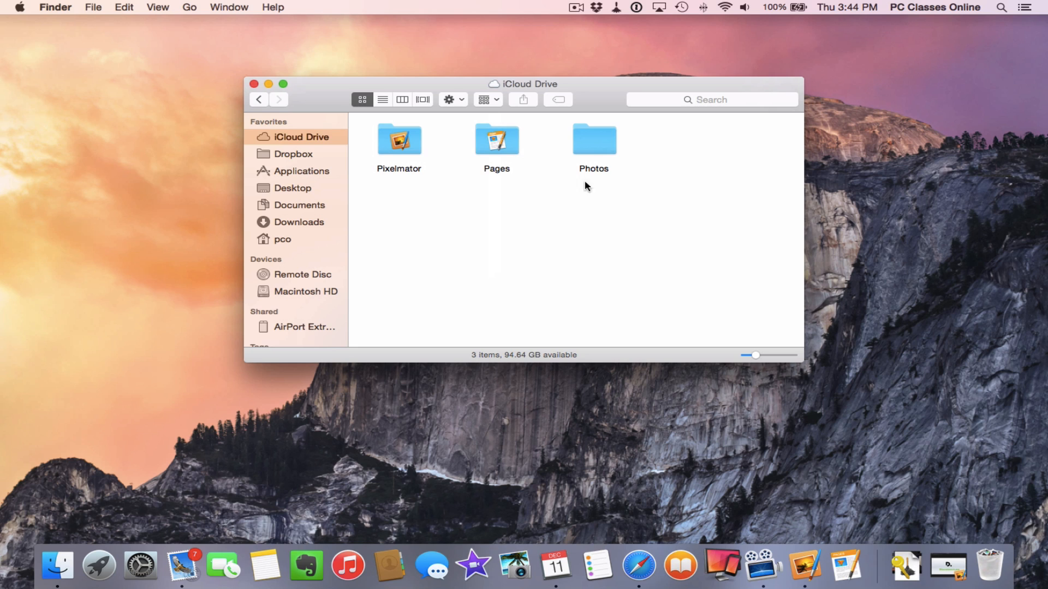
Create a new folder named 'iDocuments' in iCloud Drive
right_click(429, 234)
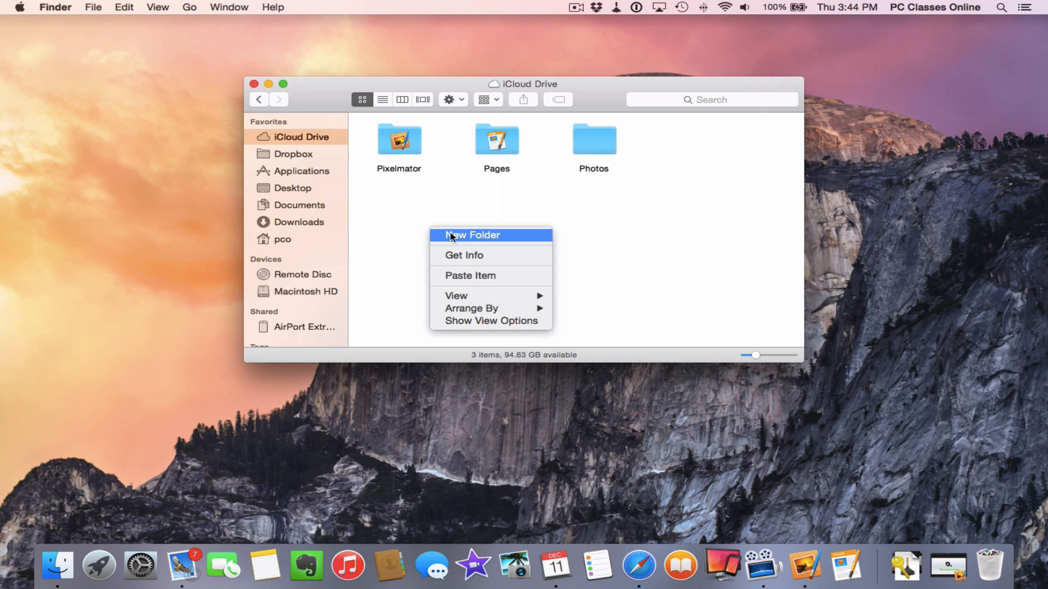
click(450, 235)
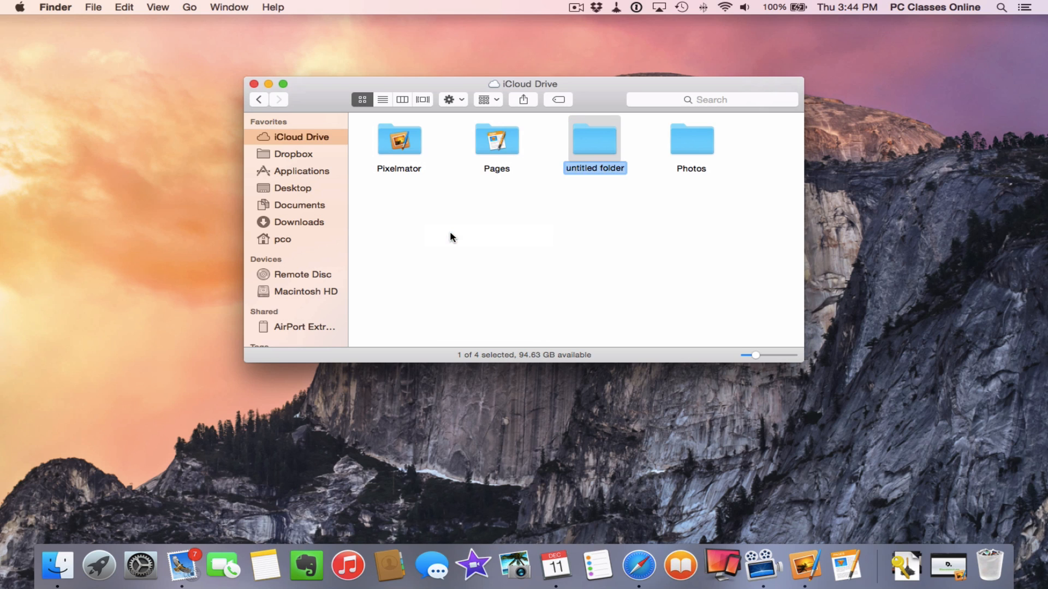
text(iDocuments)
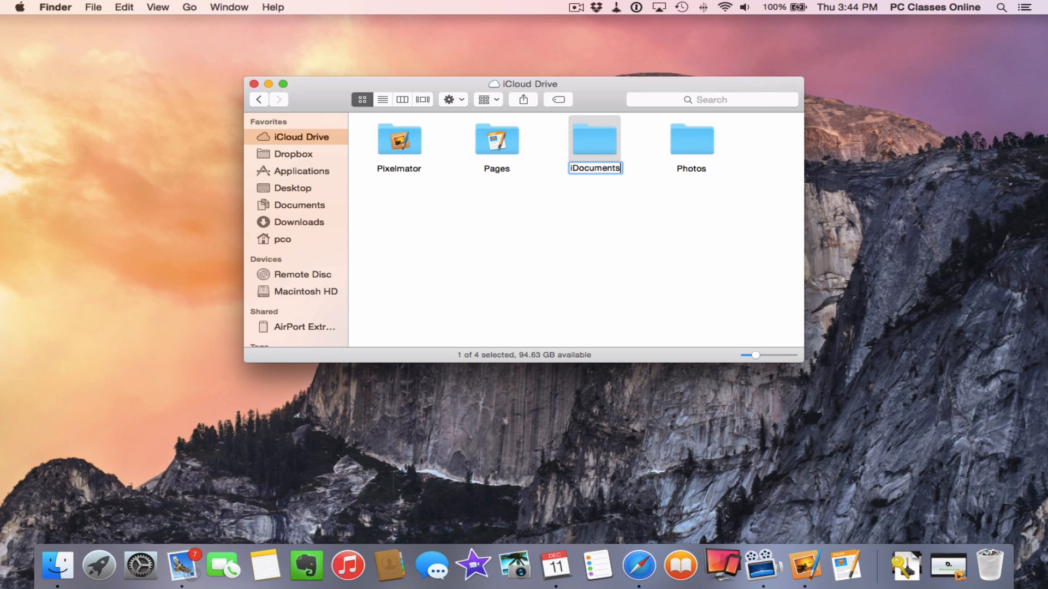
key(Return)
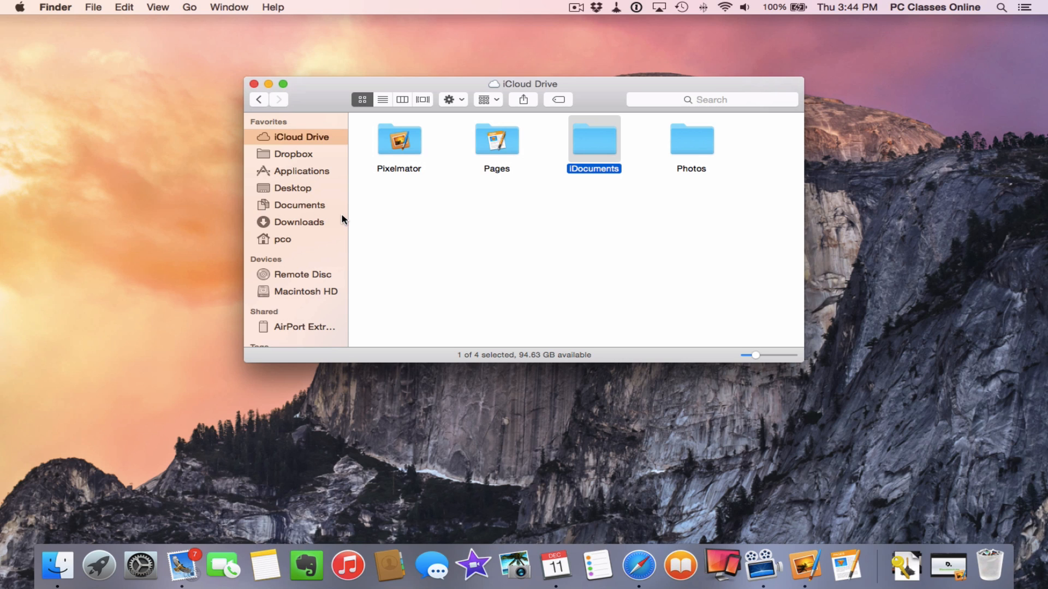
Drag the iDocuments folder onto Documents, then return to iCloud Drive
click(536, 218)
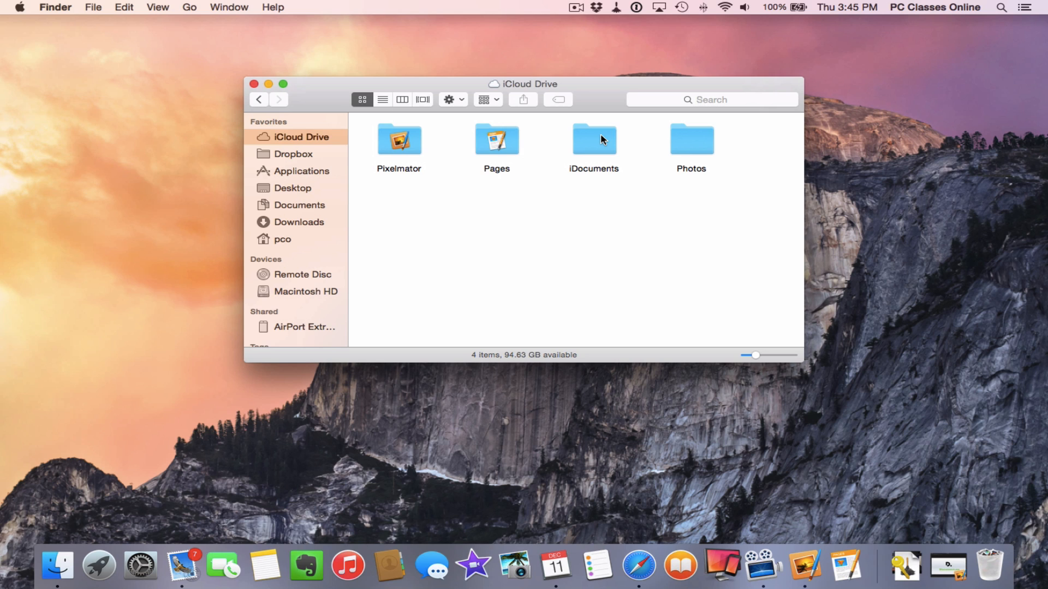
drag(600, 138, 271, 143)
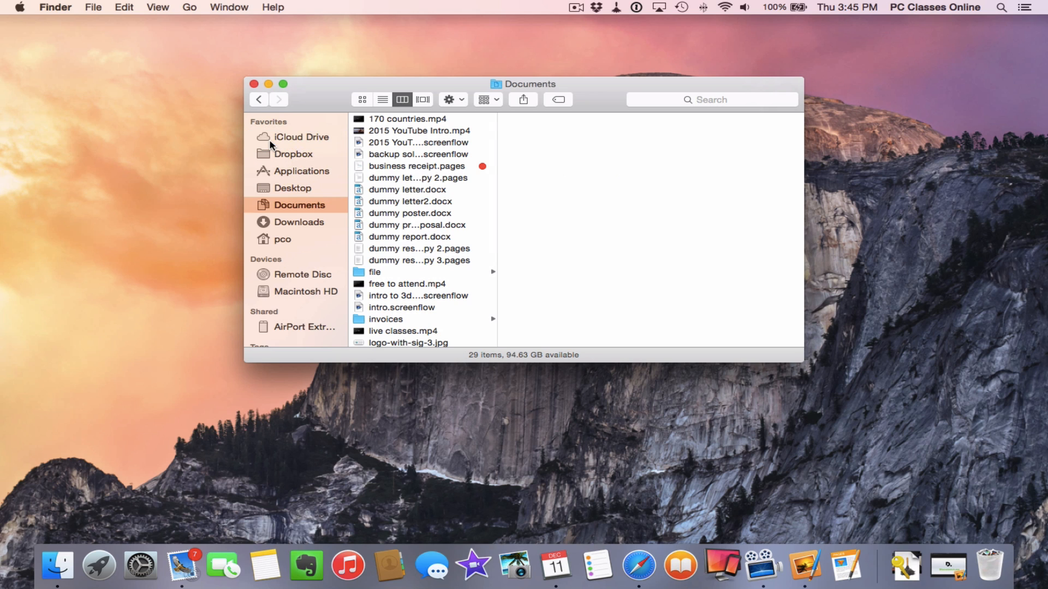
click(270, 142)
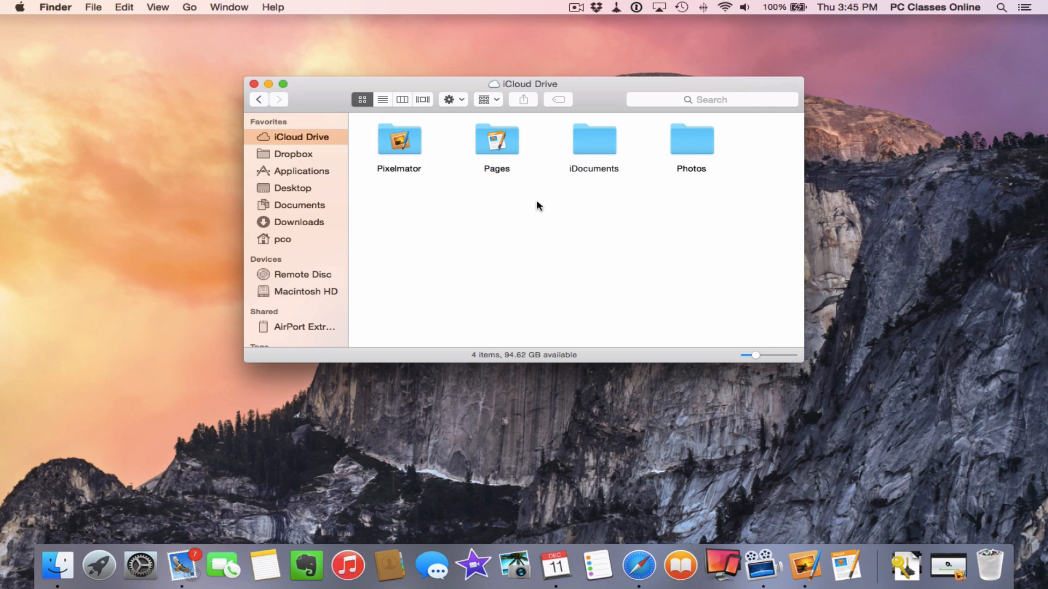
Make an alias of the iDocuments folder in iCloud Drive
right_click(595, 139)
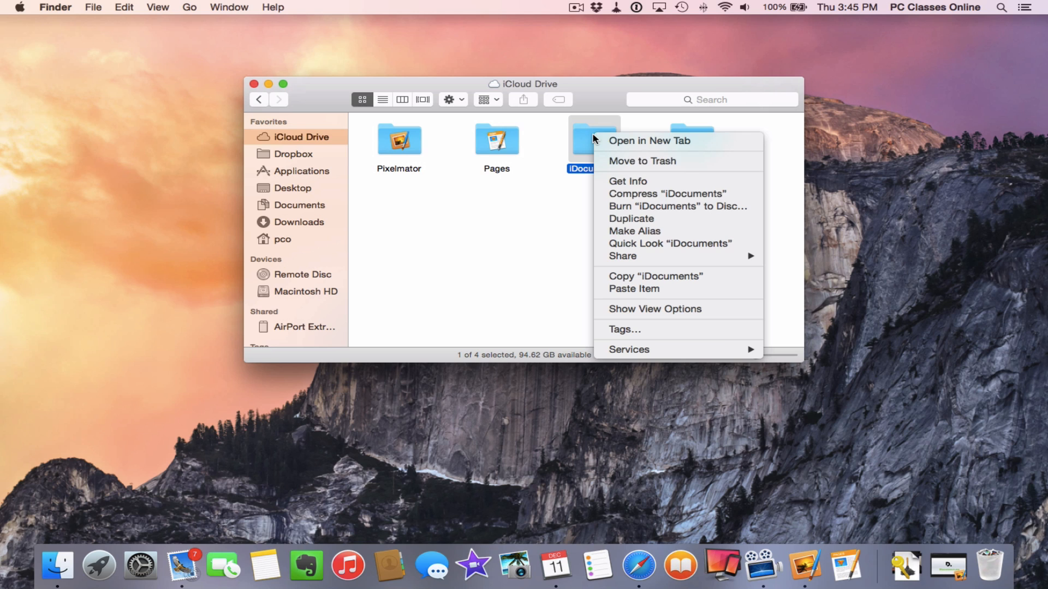
click(610, 232)
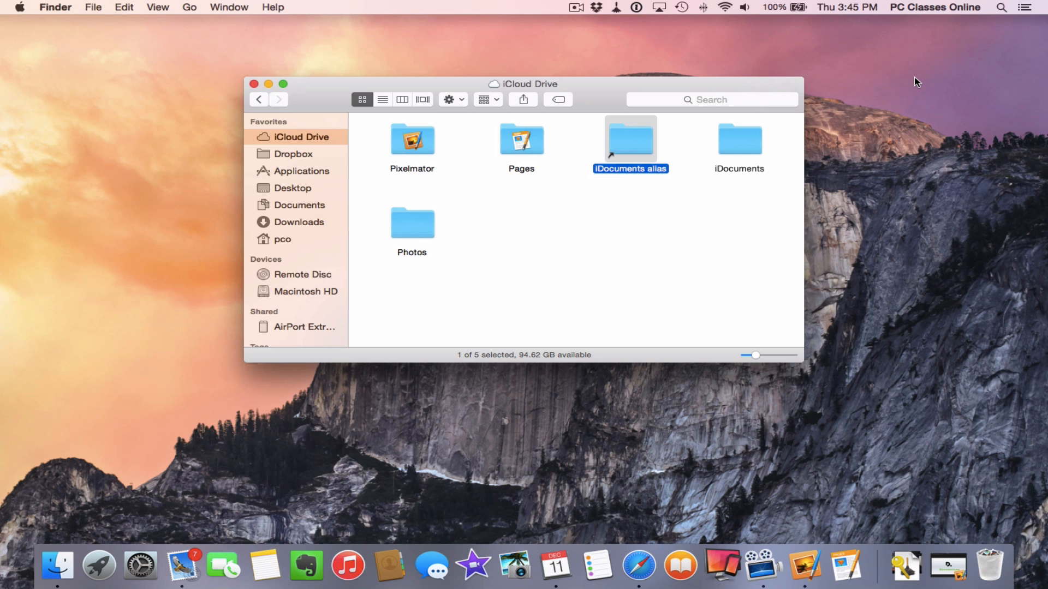
click(743, 147)
drag(743, 146, 730, 195)
Drag the iDocuments alias into the sidebar Favorites between Desktop and Documents
click(731, 195)
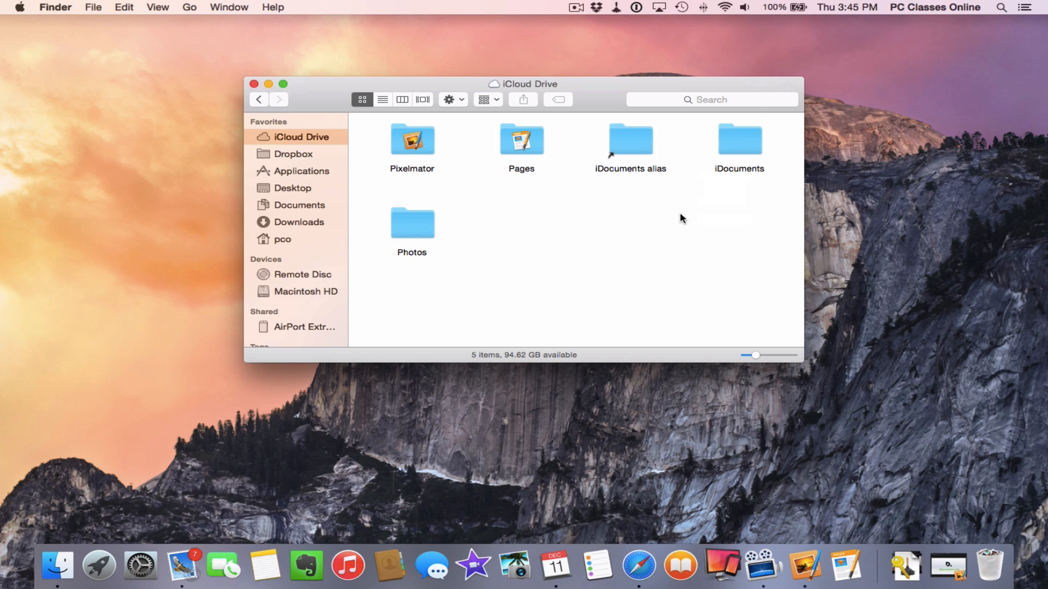
click(632, 169)
drag(632, 170, 311, 199)
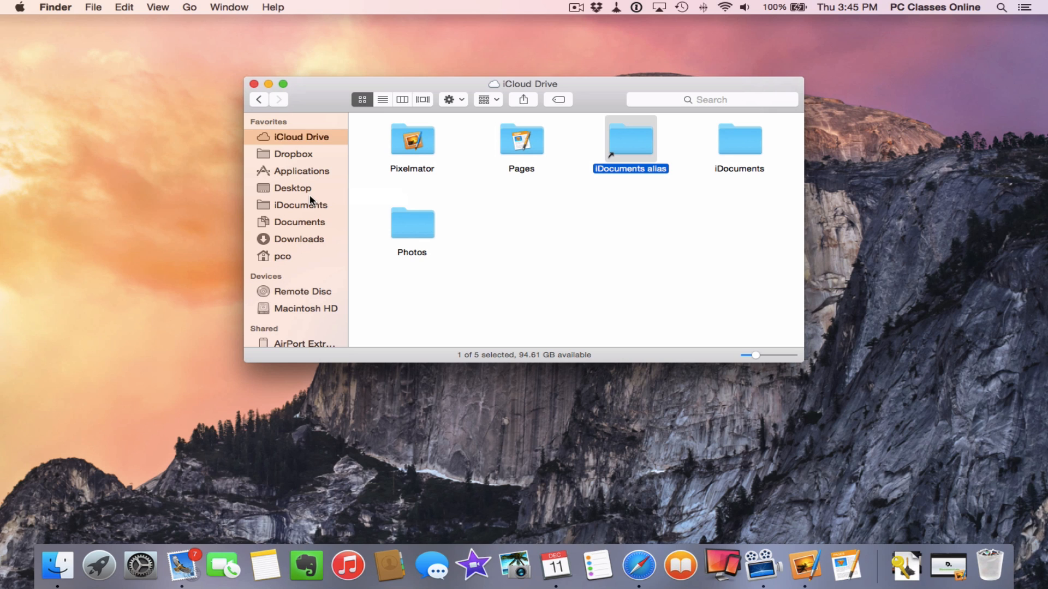
Remove Documents from the sidebar Favorites and open the empty iDocuments folder instead
right_click(291, 222)
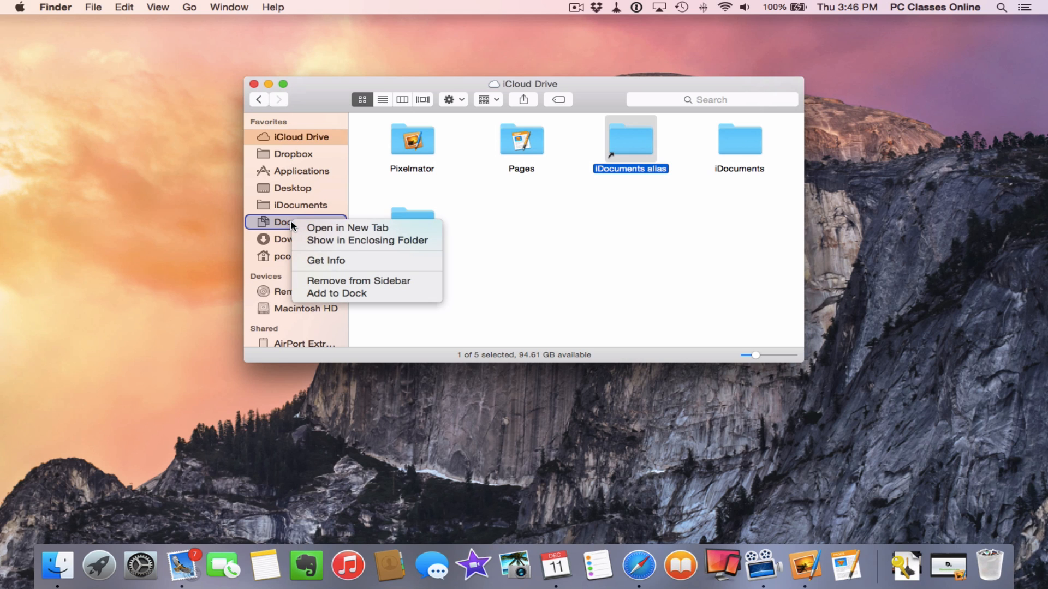
click(342, 281)
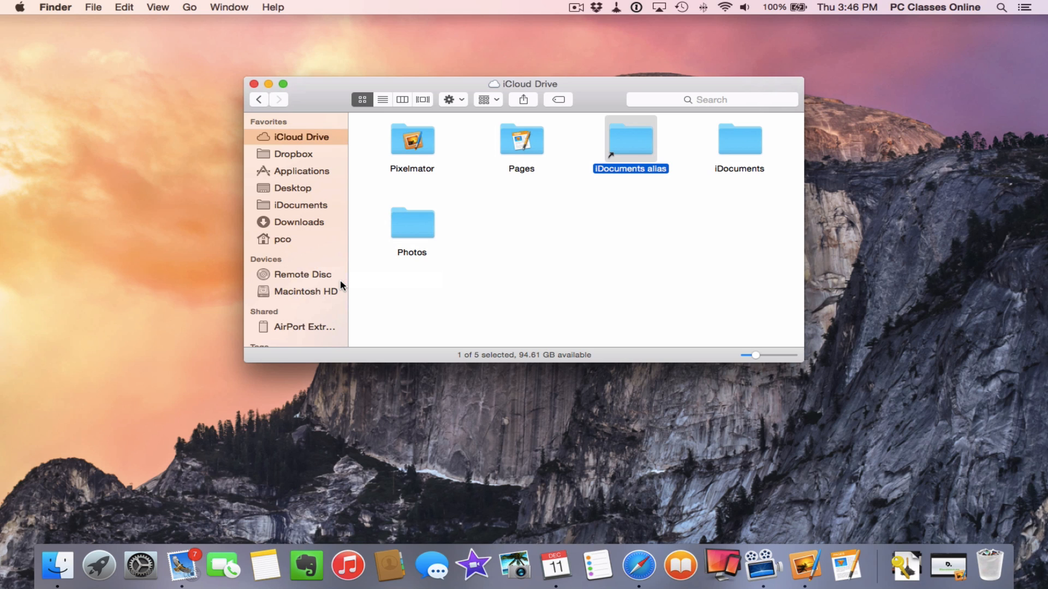
click(312, 205)
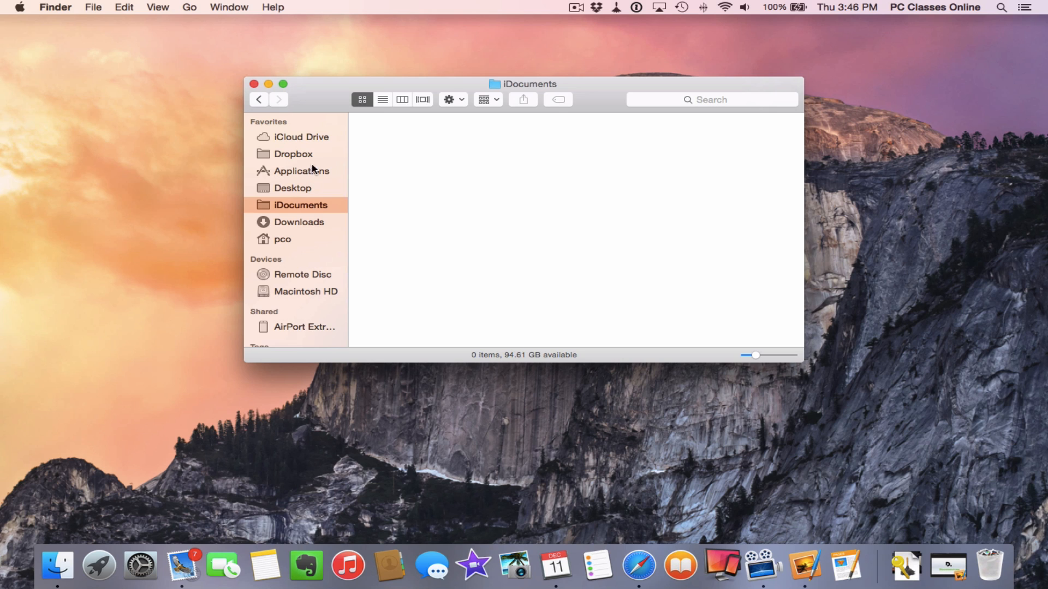
Return the Finder window to iCloud Drive, showing iDocuments and its alias
click(310, 138)
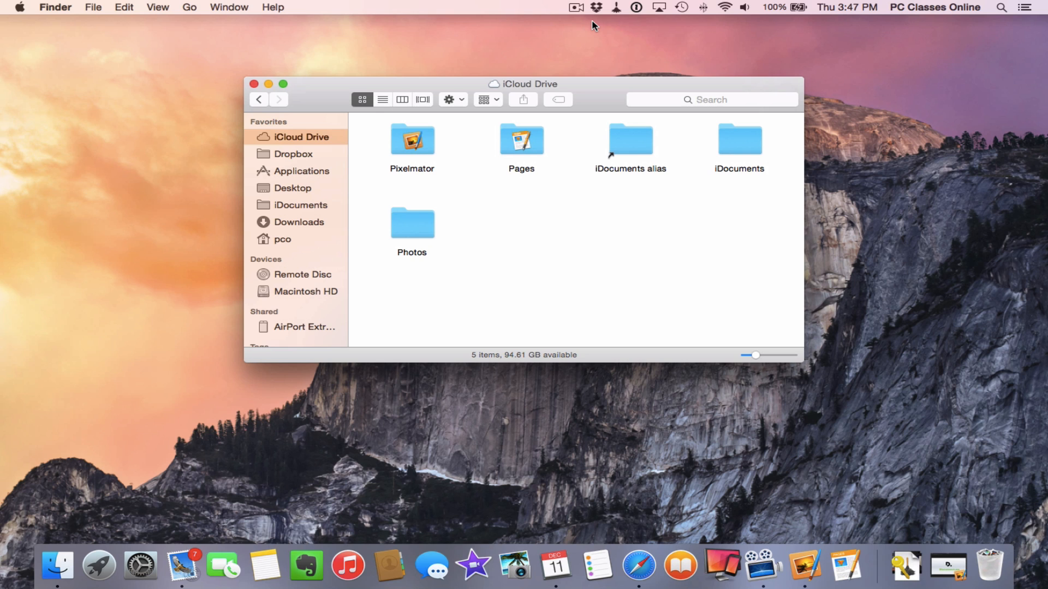
Open Hazel's preferences and add the home Documents folder to its watched folders
click(620, 9)
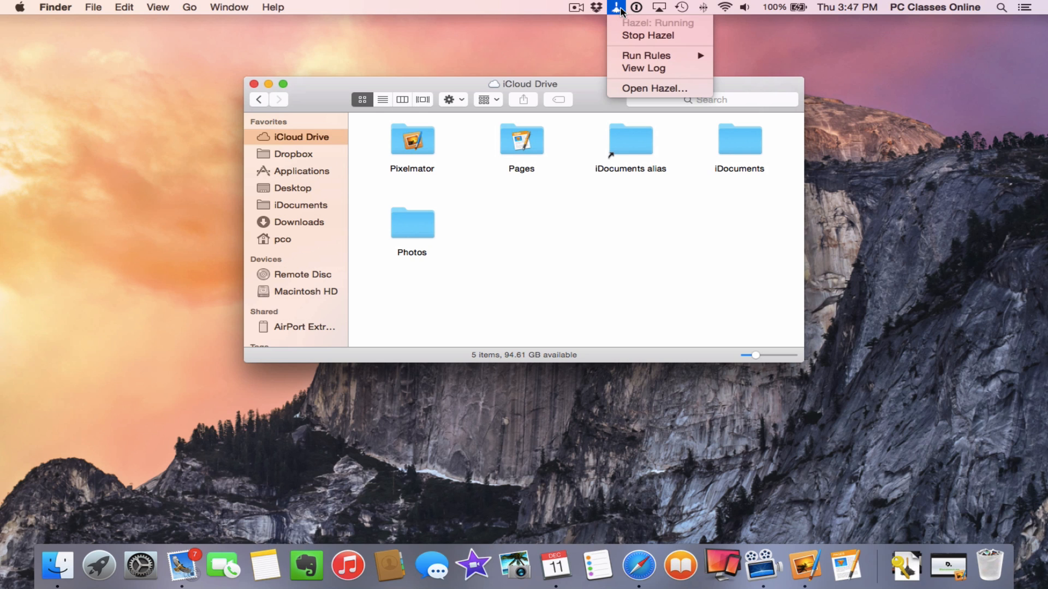
click(626, 88)
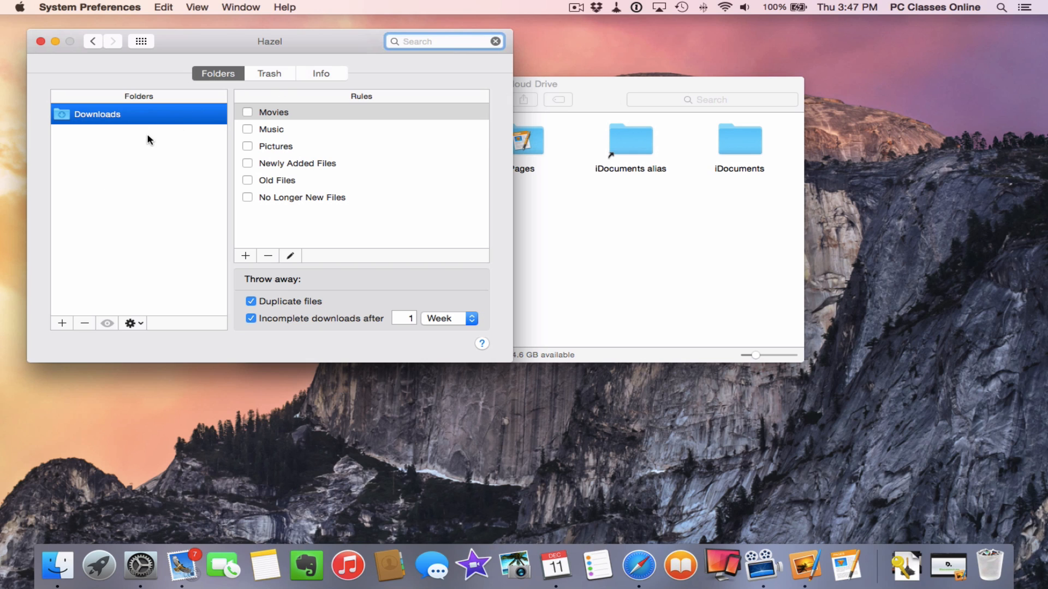
click(62, 324)
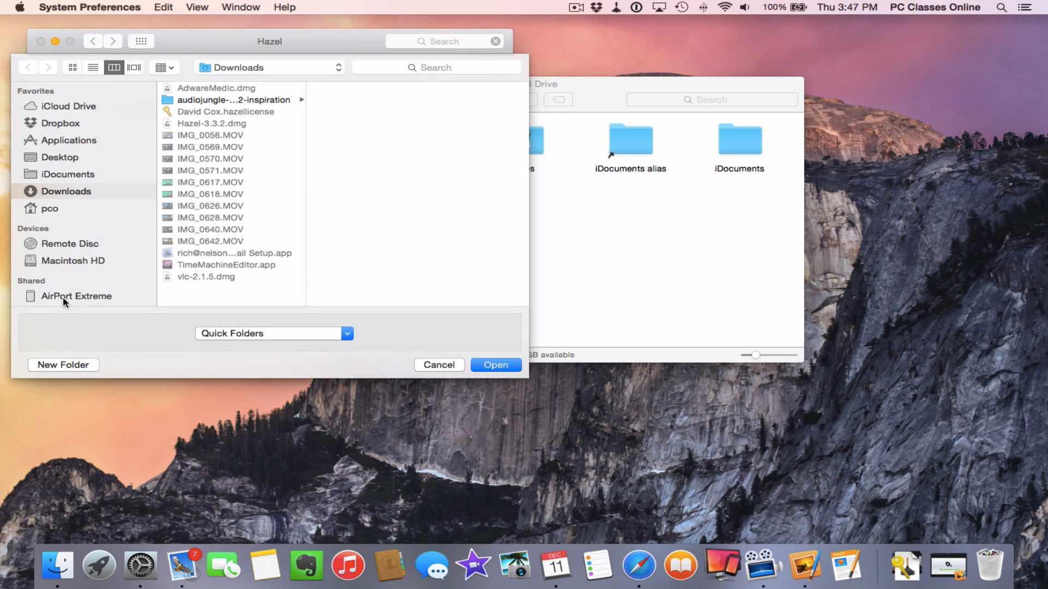
click(51, 207)
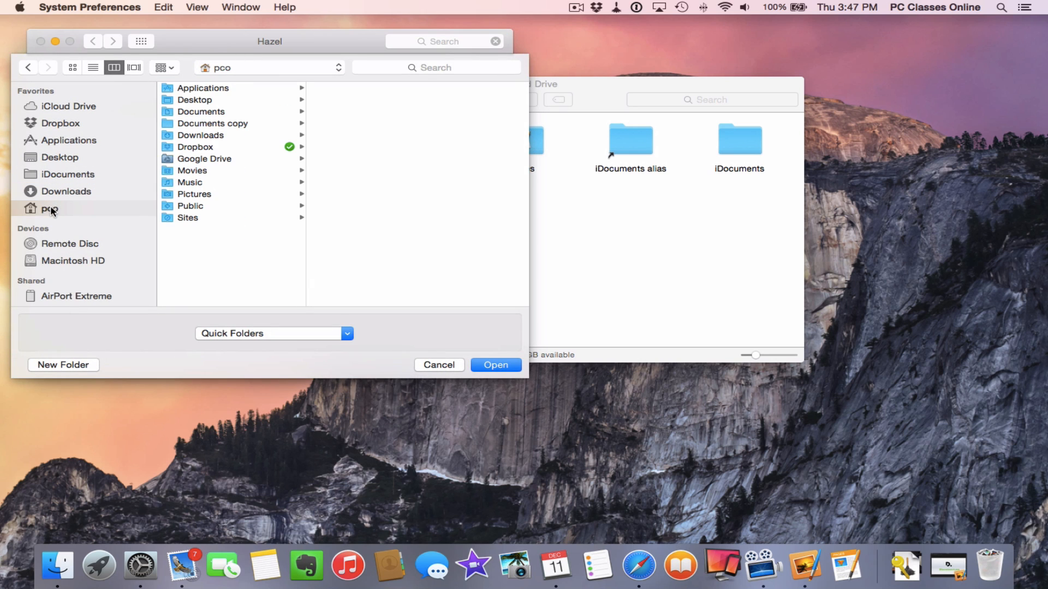
click(192, 113)
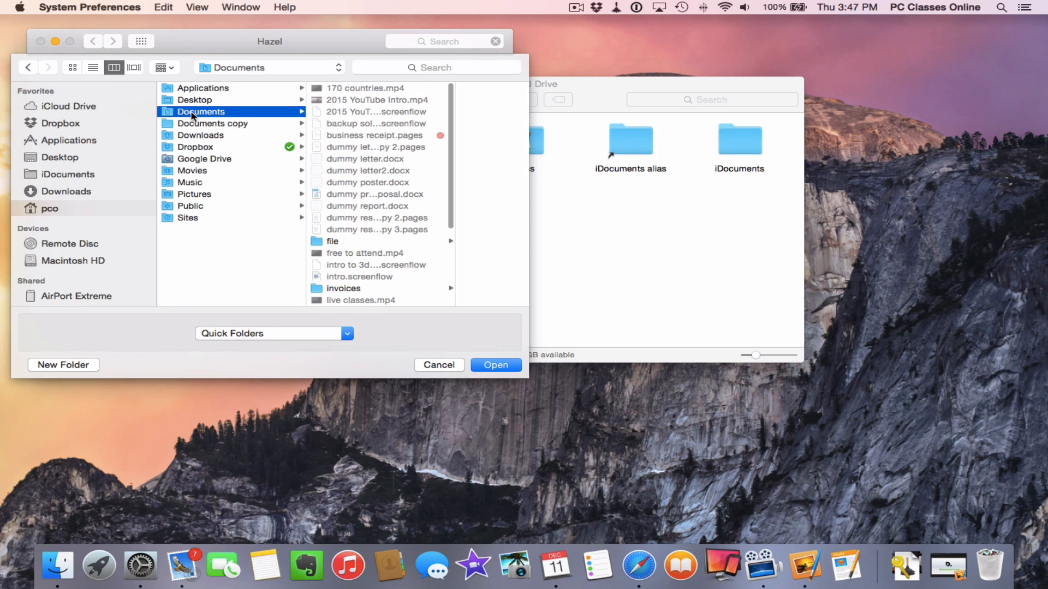
key(Return)
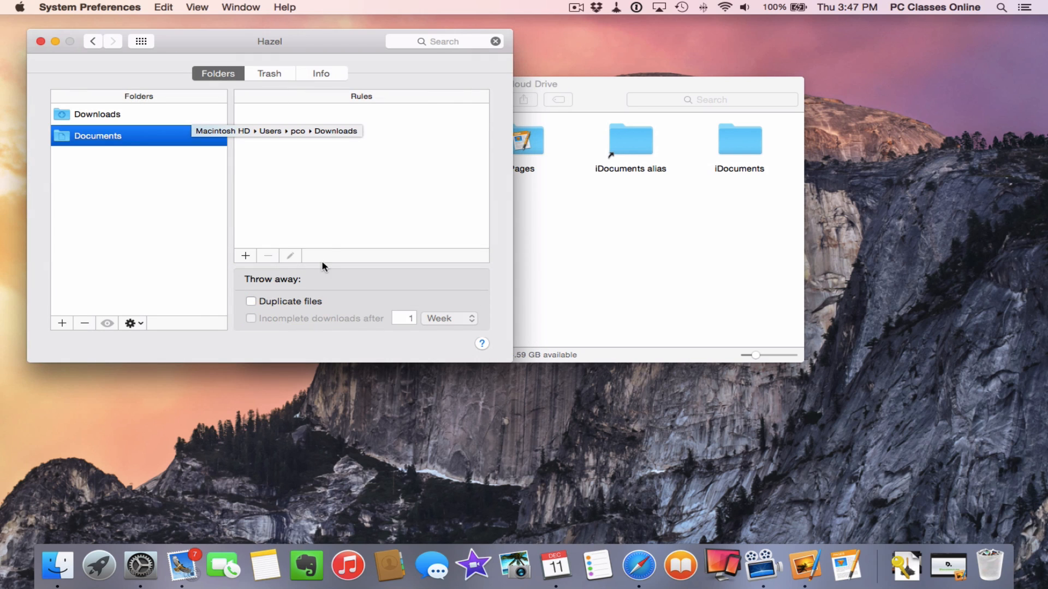
Add a Documents rule named 'Auto Copy to iCloud' that matches any file and copies it
click(244, 258)
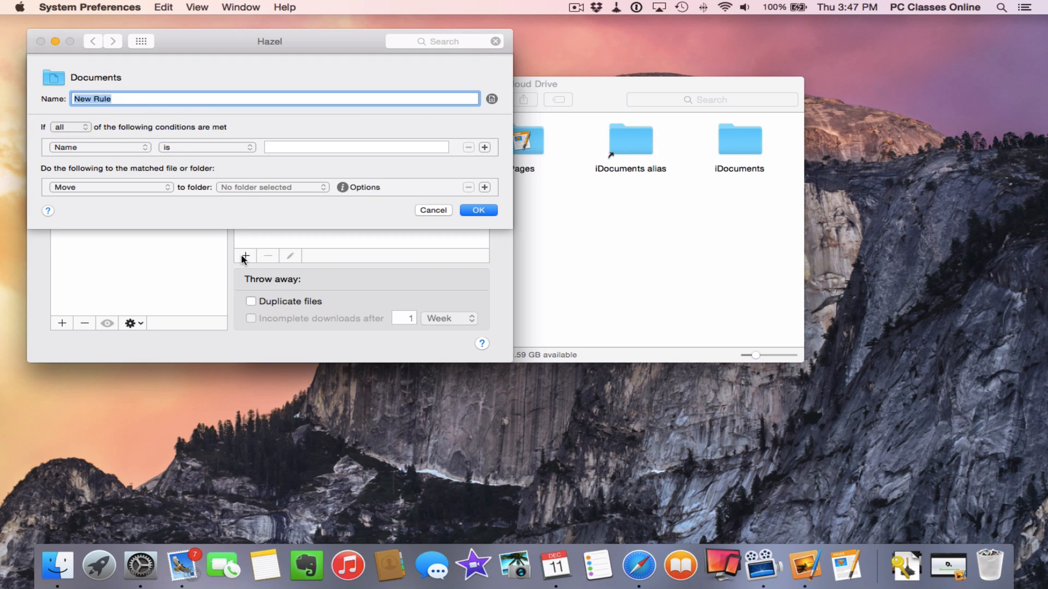
text(Auto Copy to iCloud)
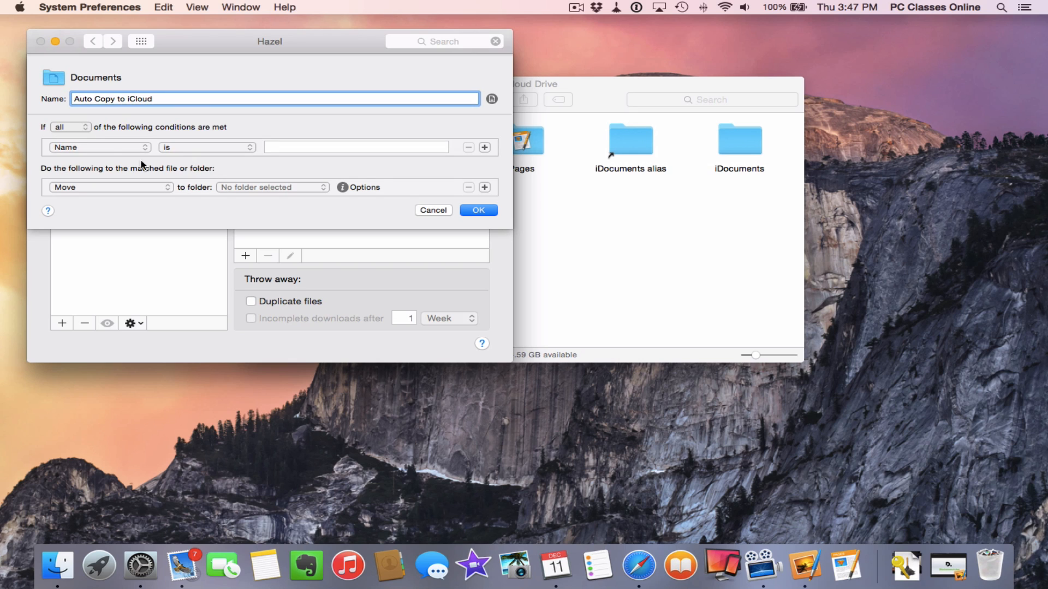
click(71, 147)
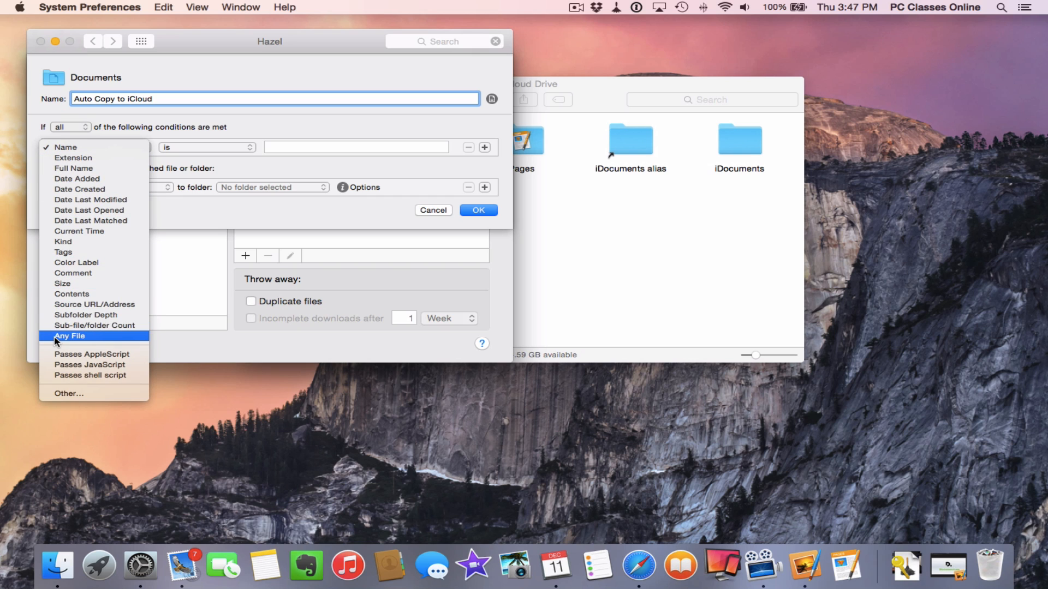
click(83, 337)
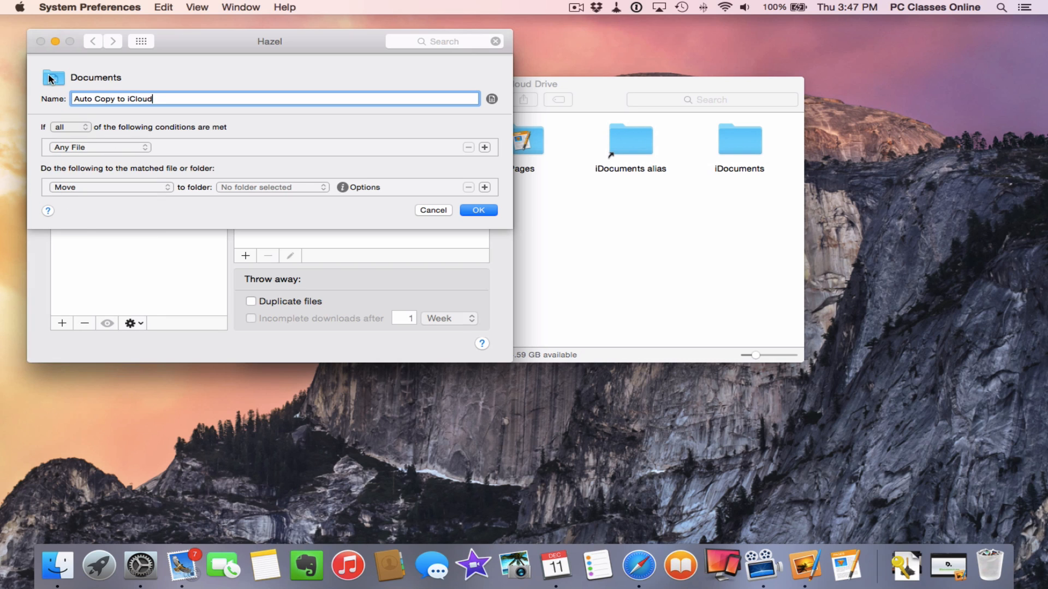
click(105, 188)
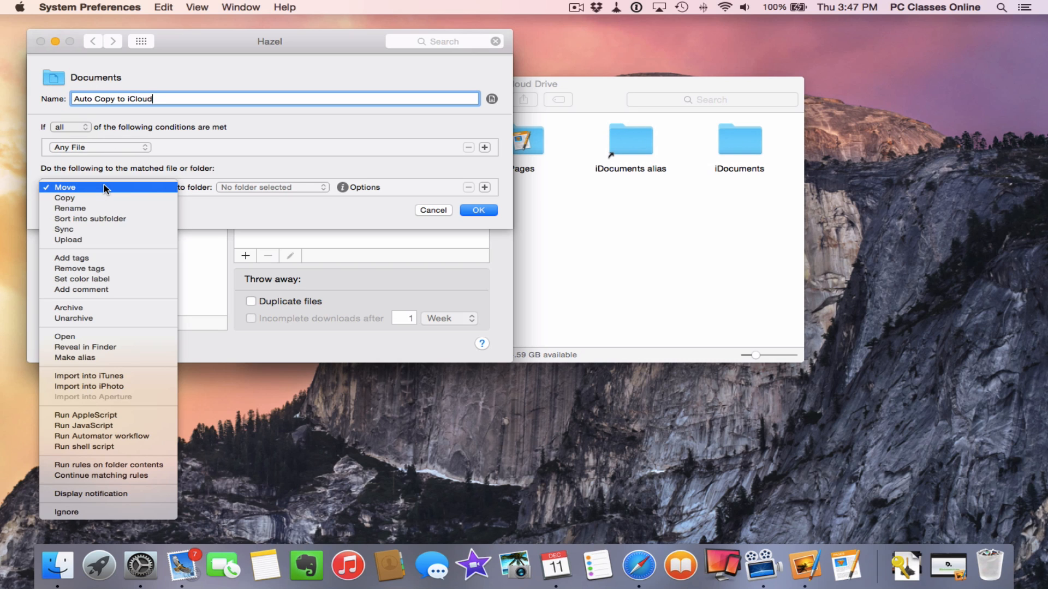
click(100, 198)
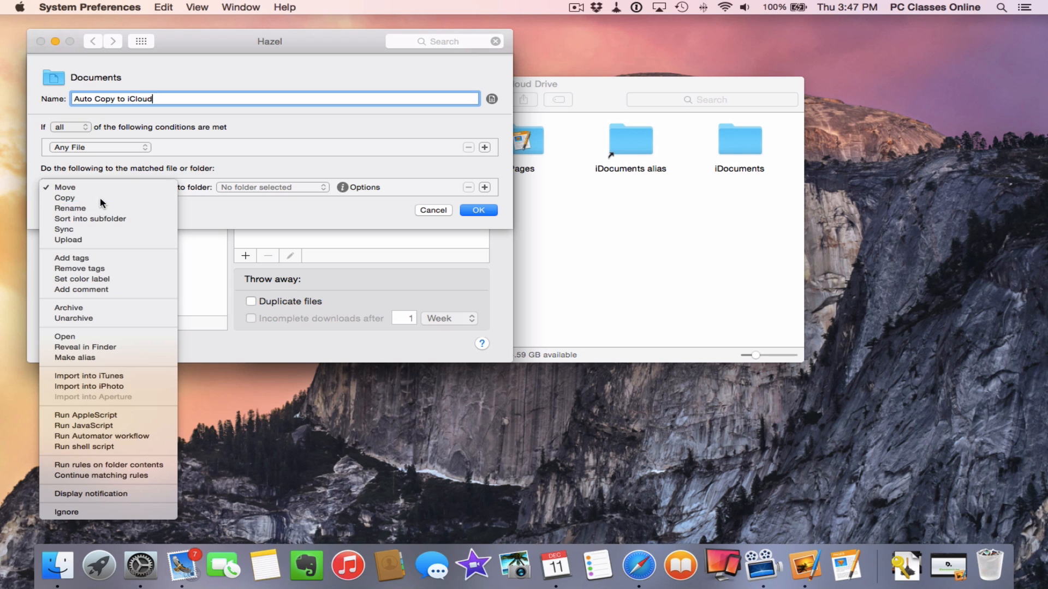
Set the copy destination to iCloud Drive > iDocuments and save the rule
click(277, 188)
click(270, 246)
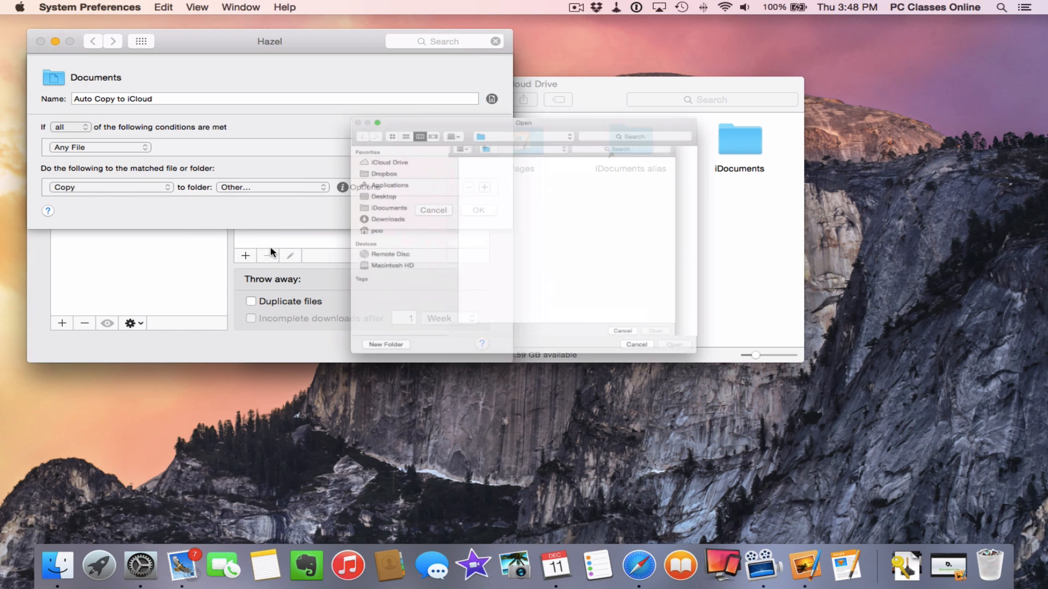
click(347, 122)
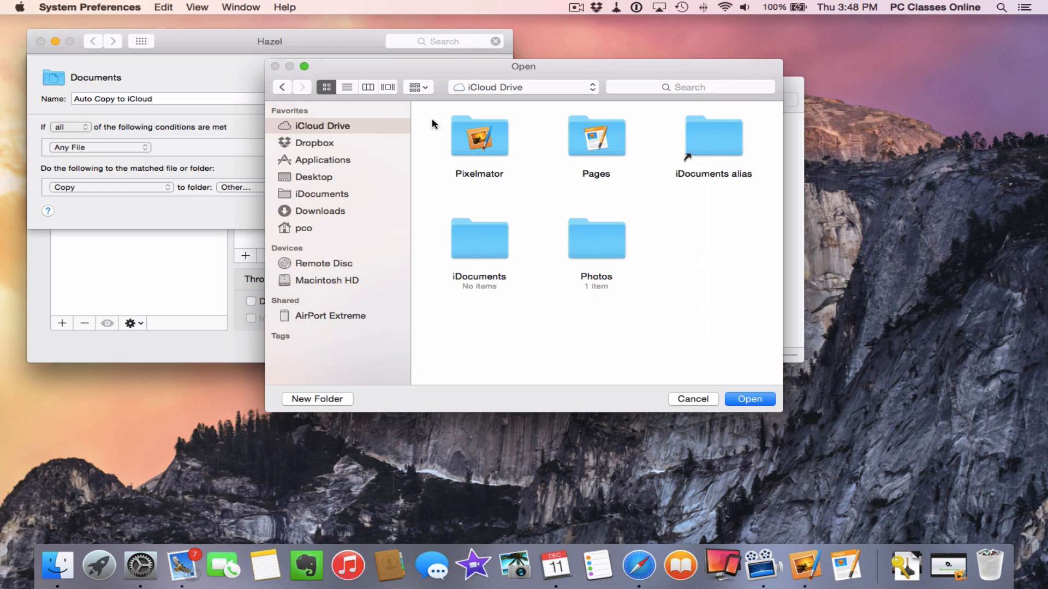
click(474, 243)
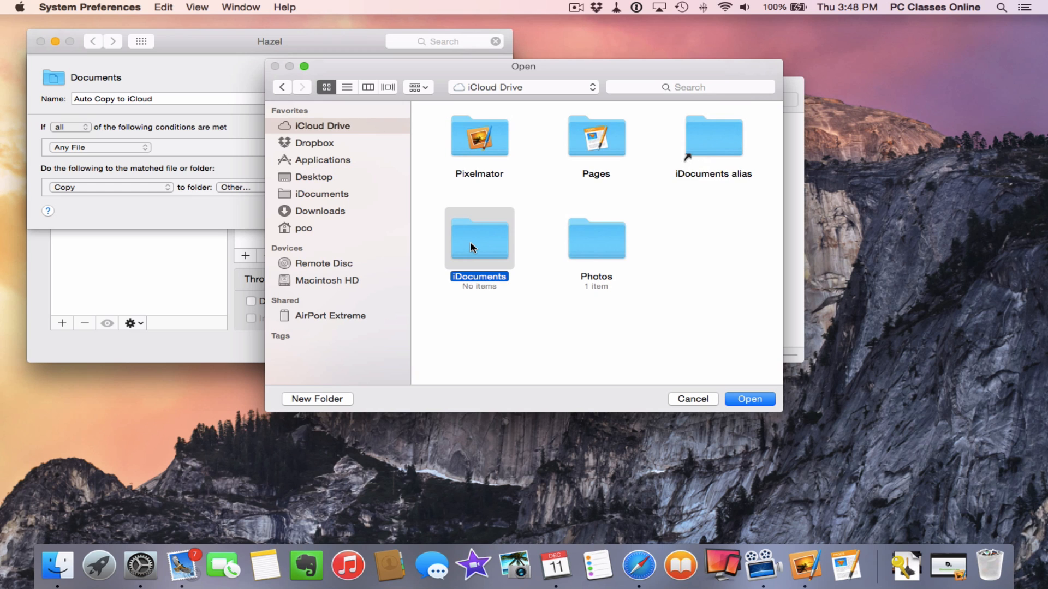
key(Return)
click(479, 212)
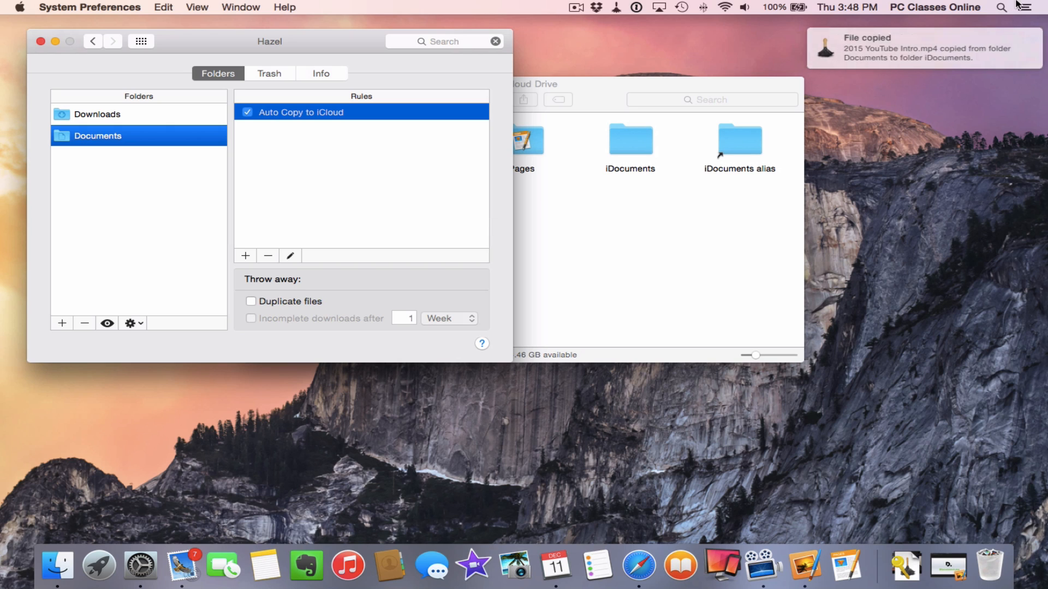
Check the two copied mp4 files in iDocuments, then close the Finder and Hazel windows
click(659, 236)
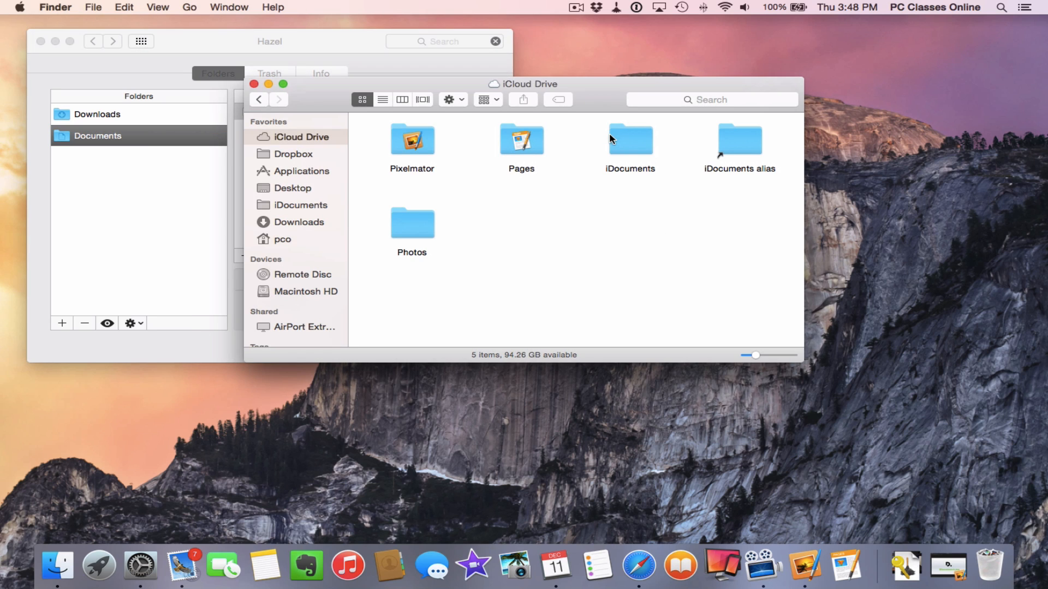
double_click(622, 138)
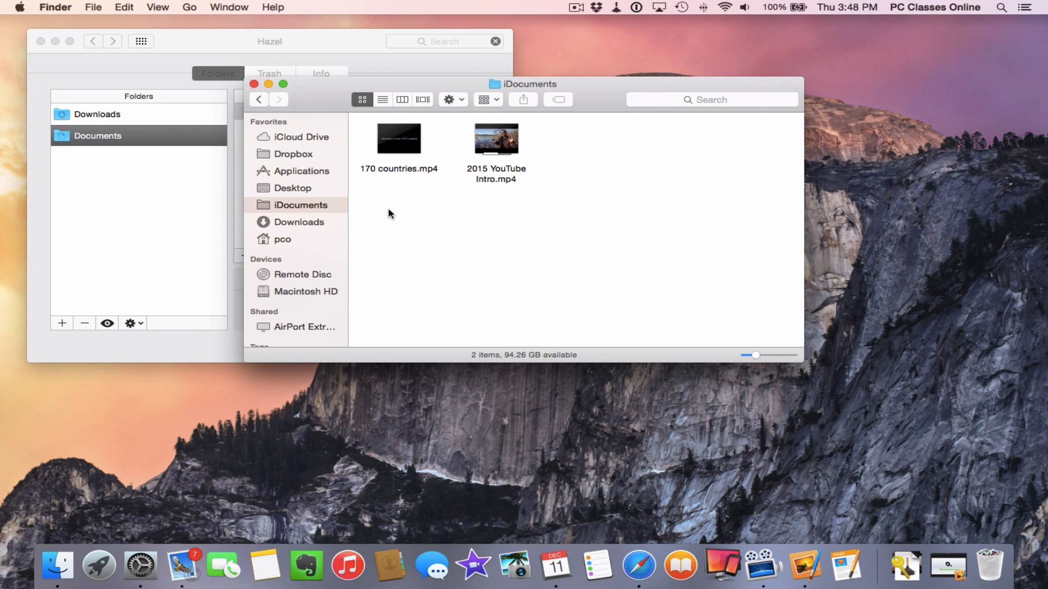
click(254, 83)
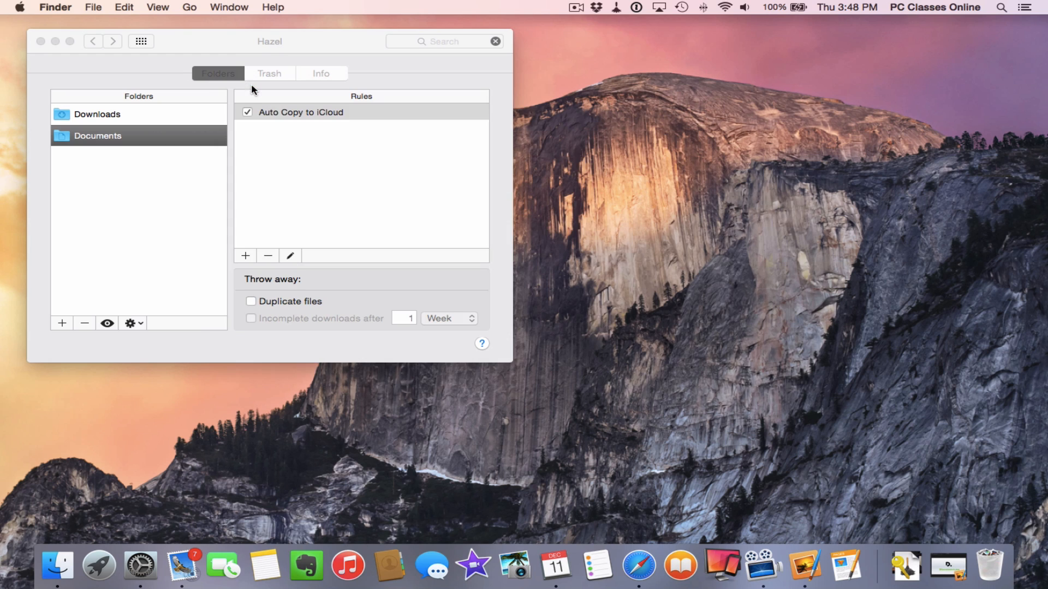
click(304, 172)
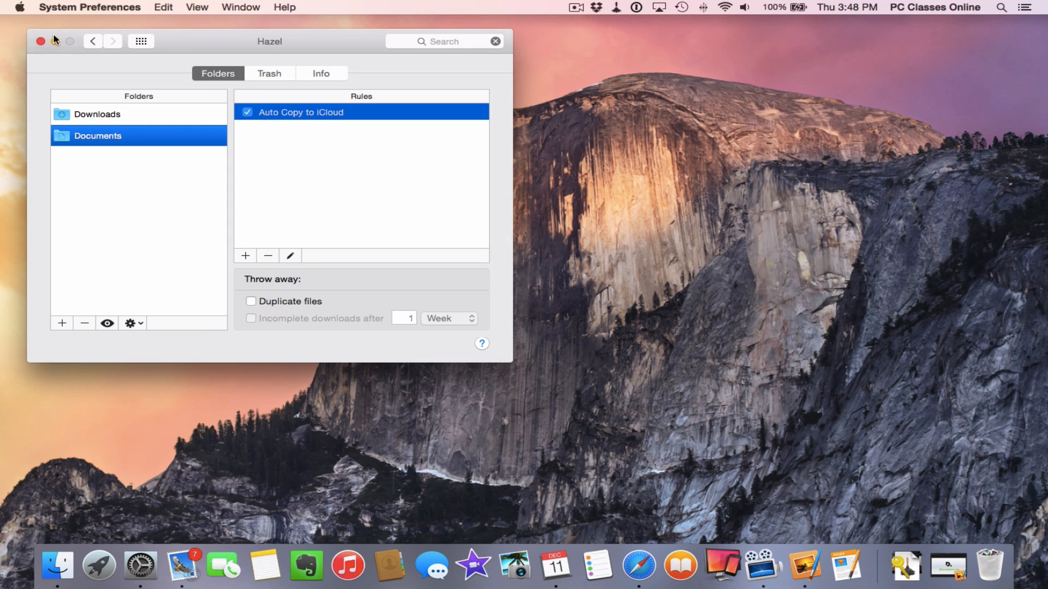
click(40, 42)
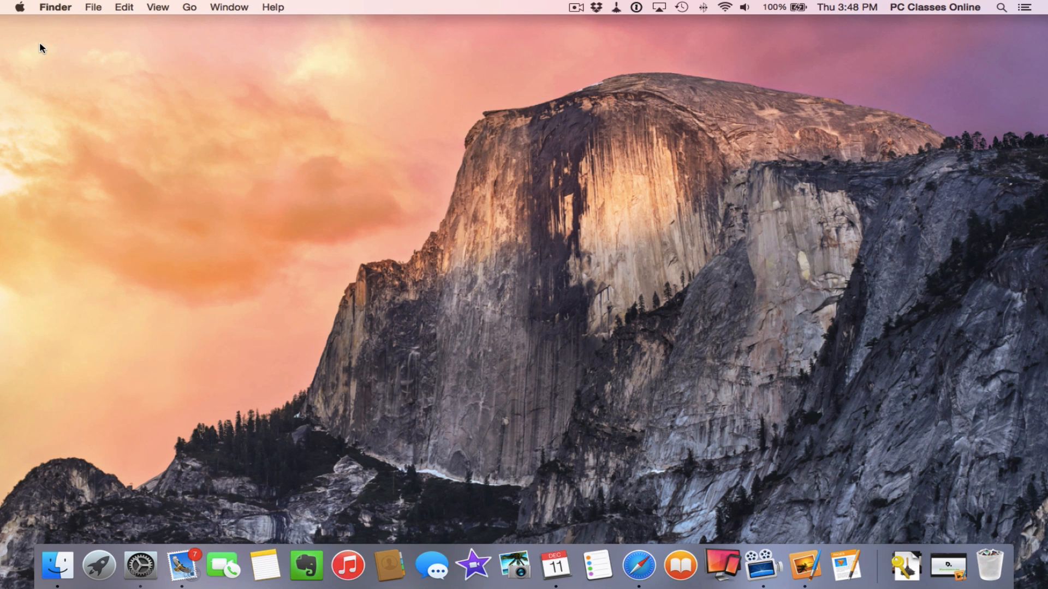
Stop Hazel from its menu-bar status options
click(57, 566)
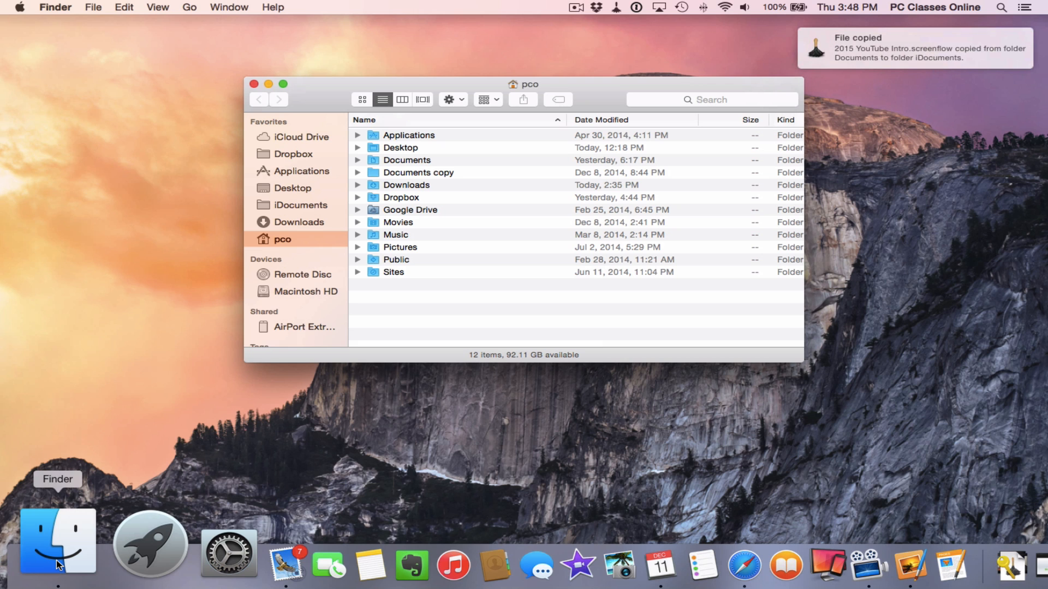
click(615, 8)
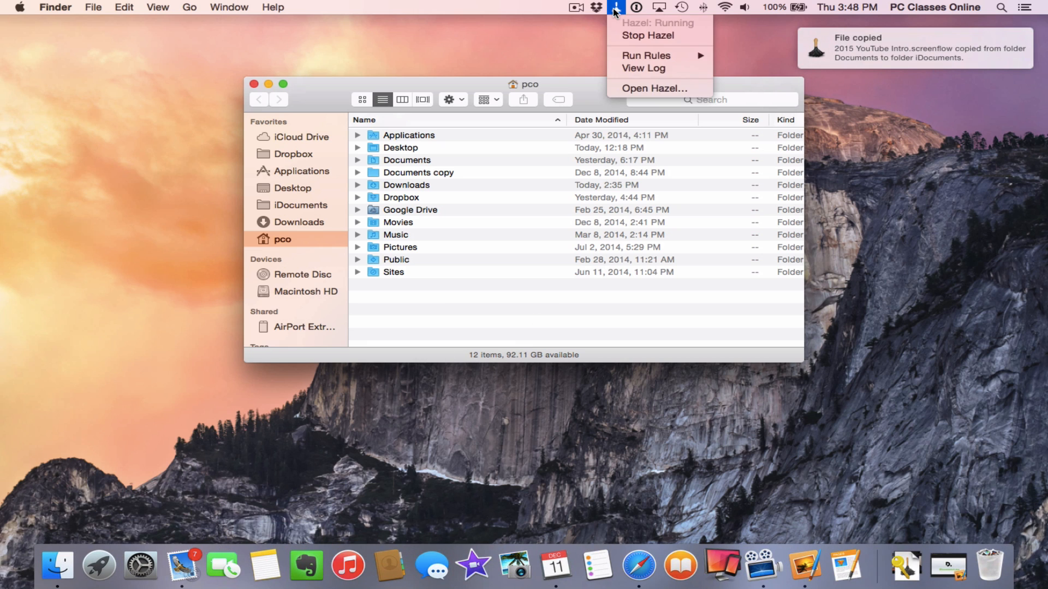
click(645, 36)
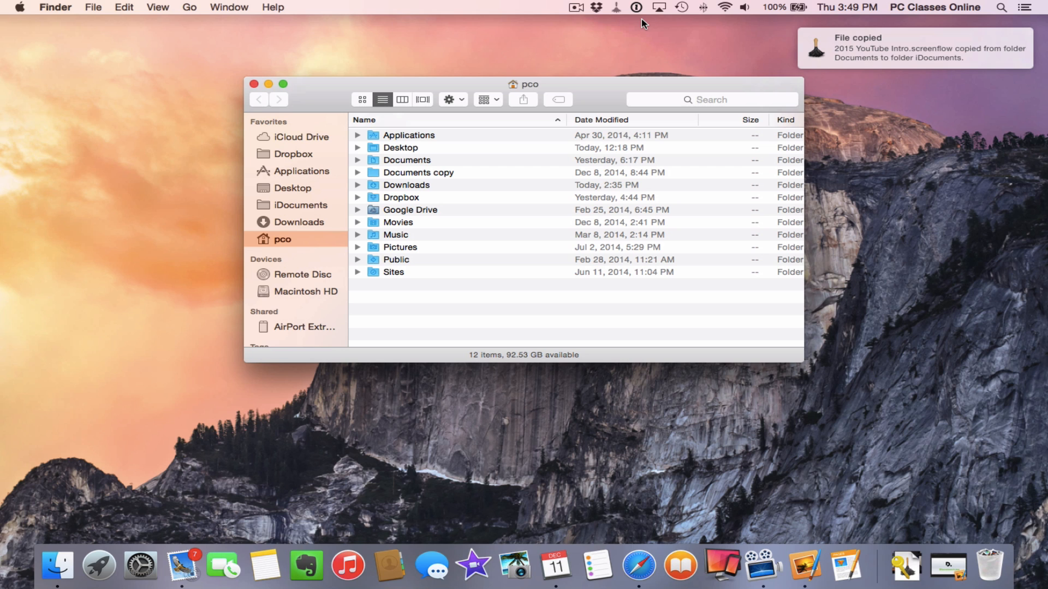
Check that iDocuments now holds 2015 YouTube Intro.screenflow, then close both Finder windows
click(823, 59)
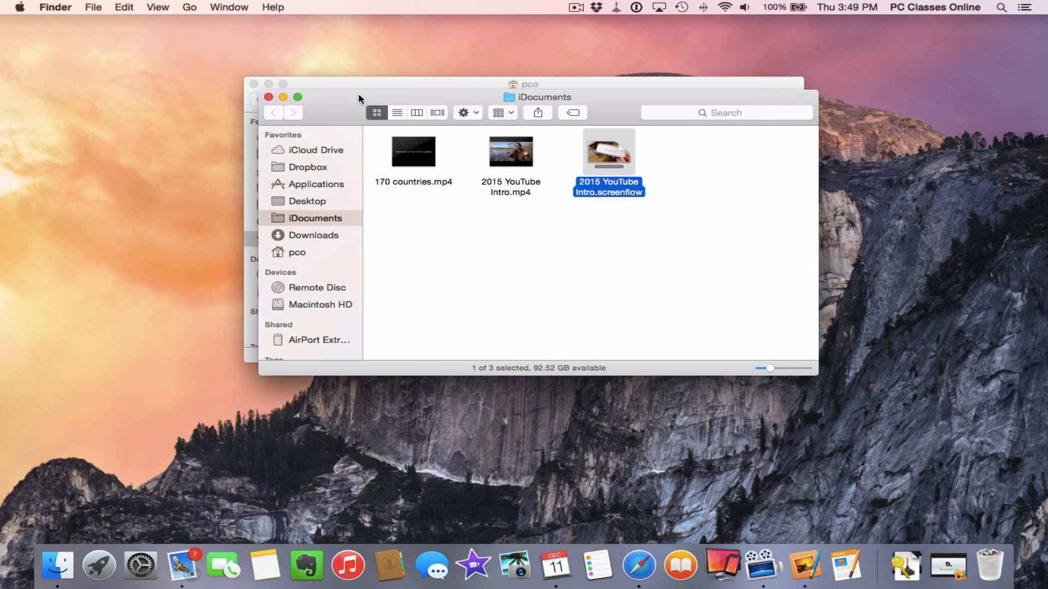
click(266, 97)
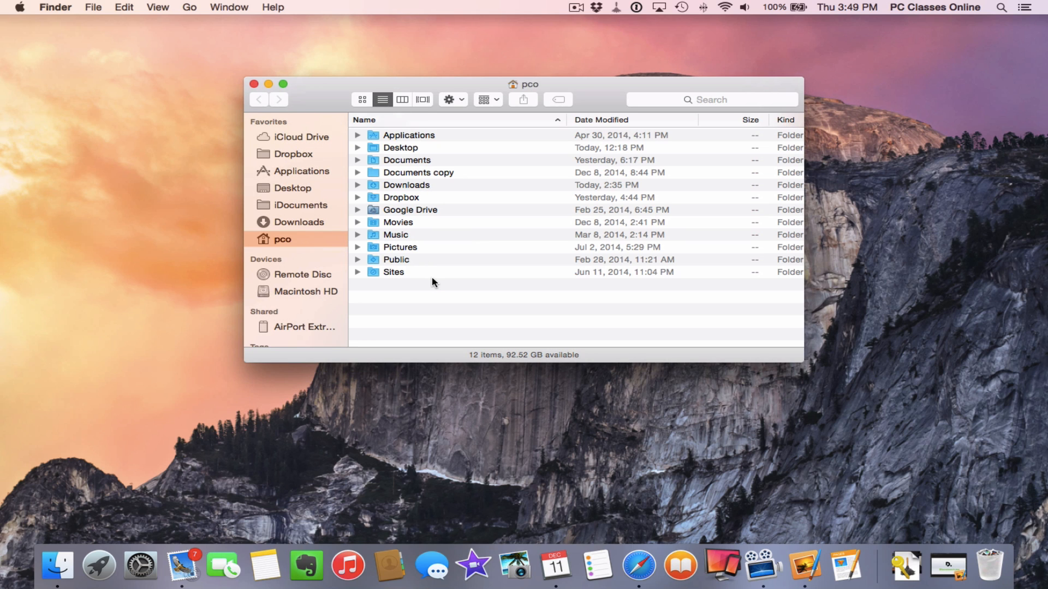
click(254, 83)
click(20, 7)
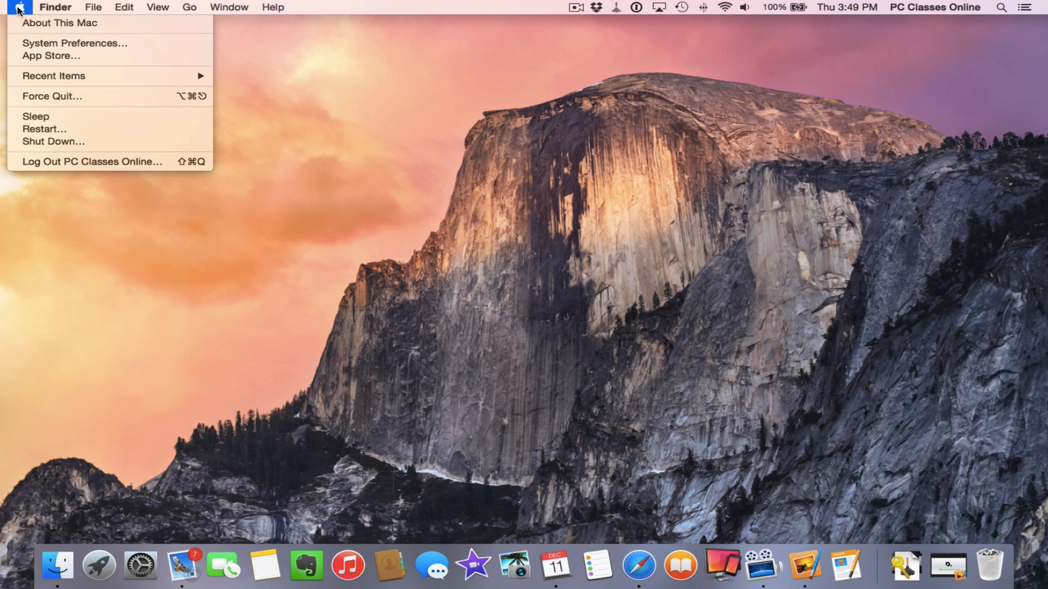
Open System Preferences' iCloud pane, showing iCloud Drive, Photos, Mail and other services enabled
click(44, 43)
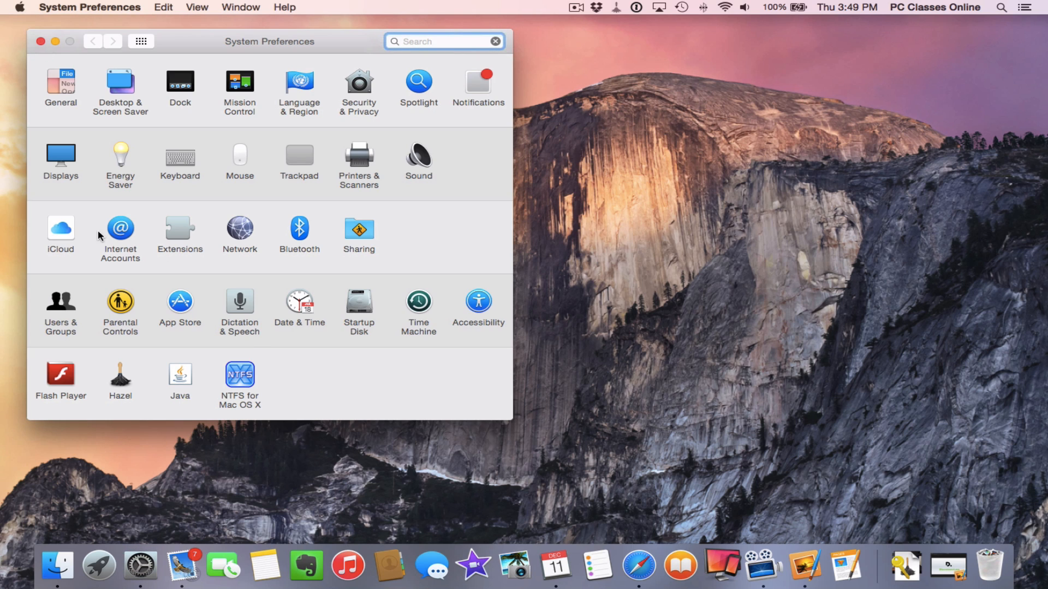
click(61, 229)
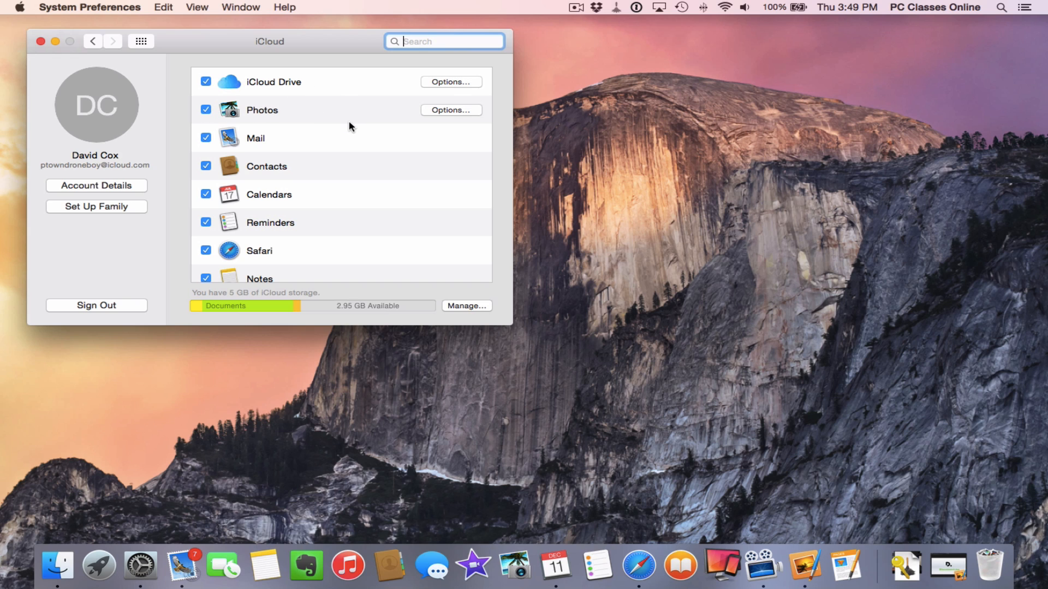
Show the iCloud Photos options (only Photo Sharing on) alongside the Reflector iPad mirror
click(448, 110)
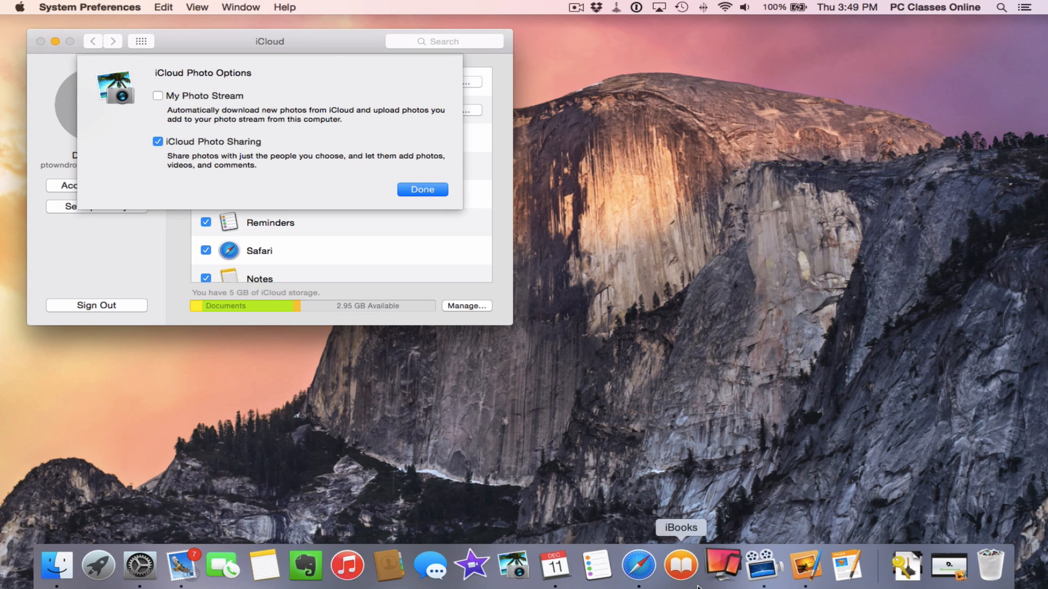
click(733, 567)
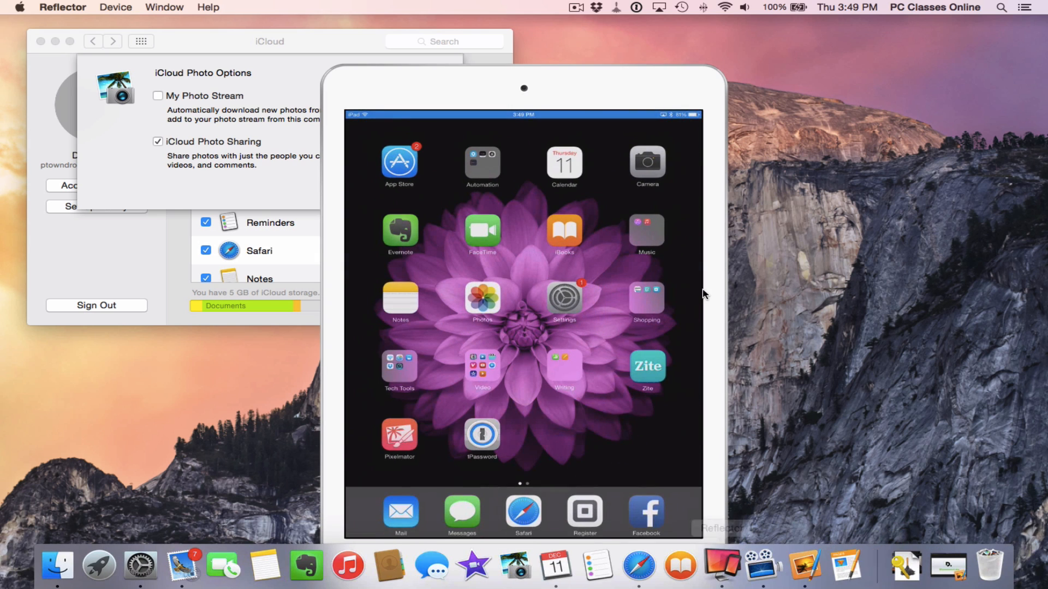
Move the iPad mirror aside and turn on My Photo Stream in the iPad's iCloud Photos settings
drag(541, 90, 819, 43)
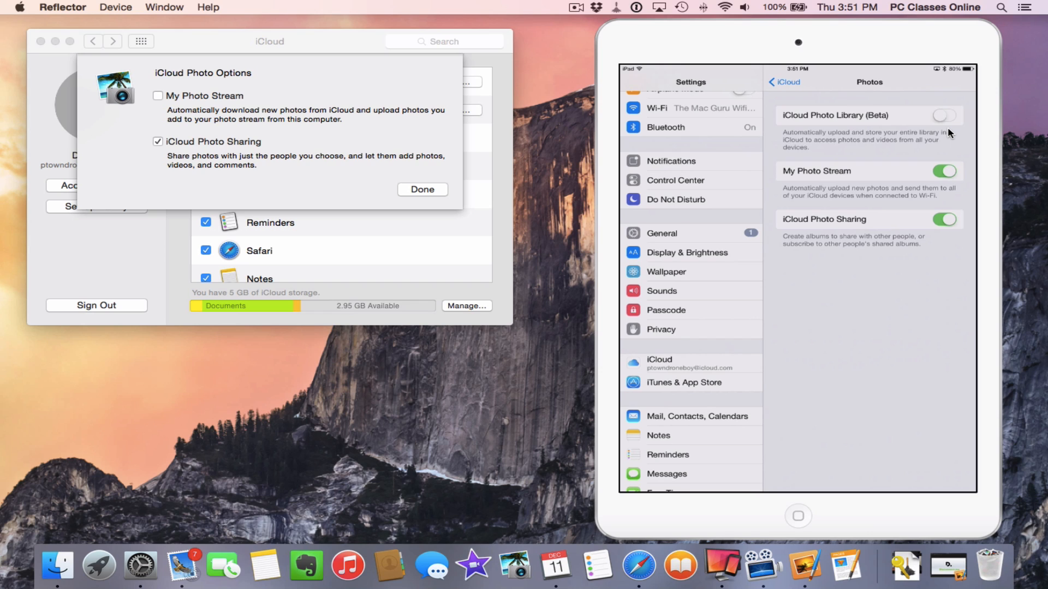
Check My Photo Stream in the Mac's iCloud Photo Options and launch iPhoto
click(157, 97)
click(158, 97)
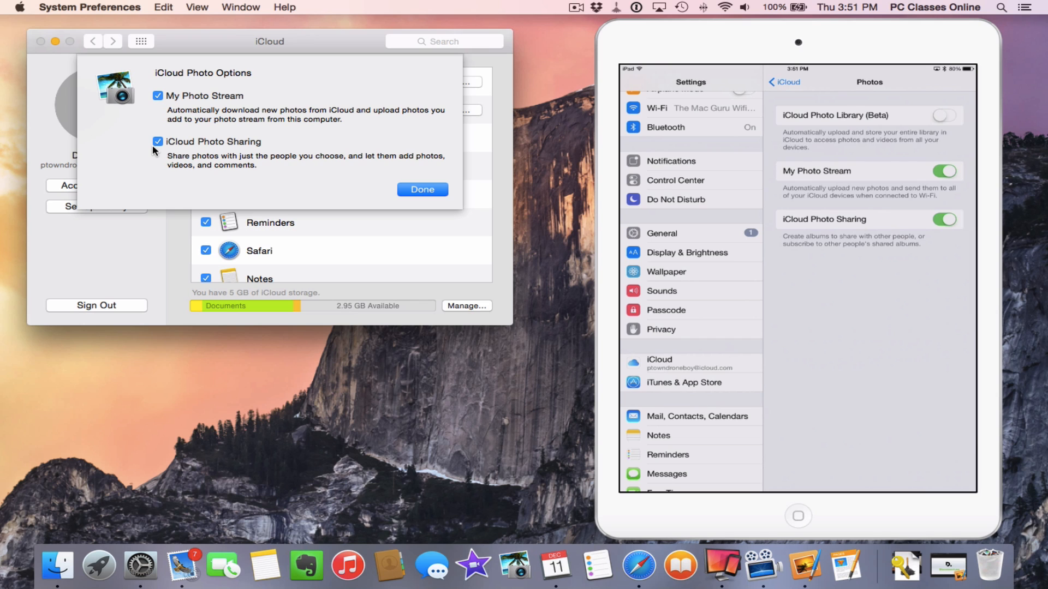
click(528, 573)
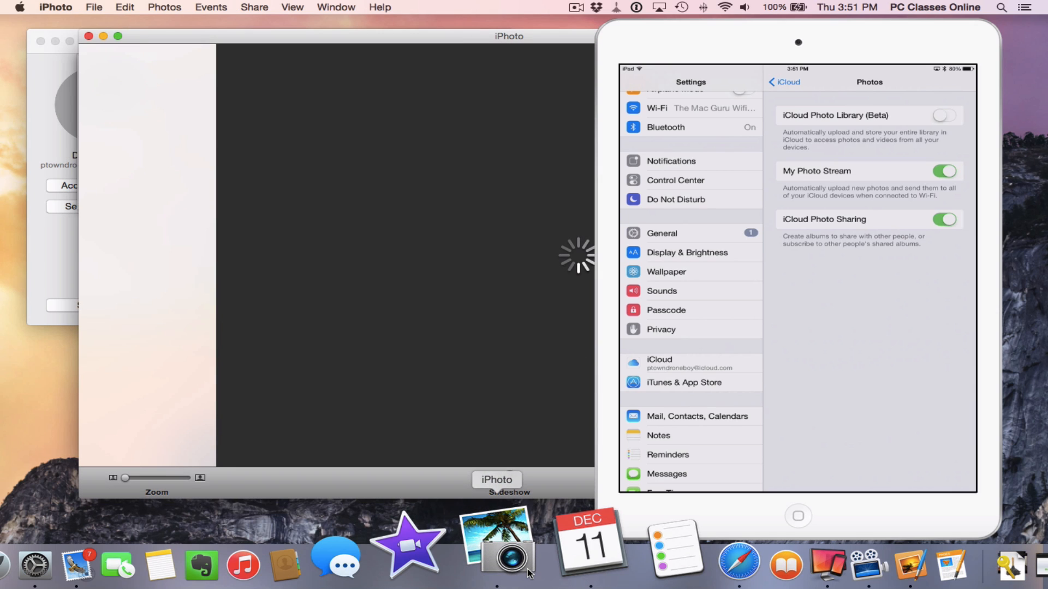
Arrange the iPad mirror and iPhoto windows apart and open iPhoto's General preferences
drag(669, 46, 904, 54)
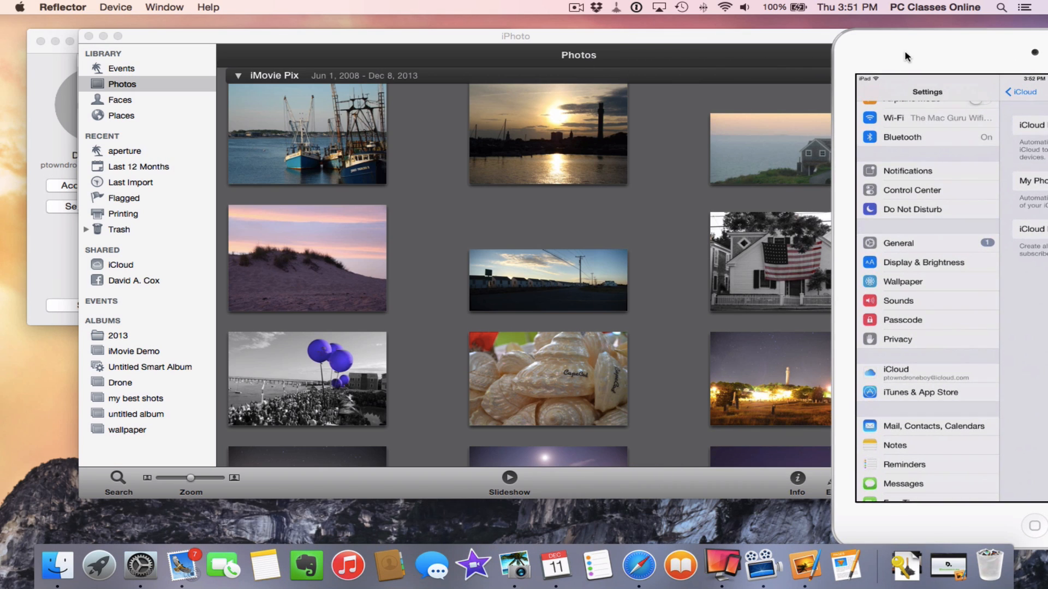
drag(320, 37, 263, 39)
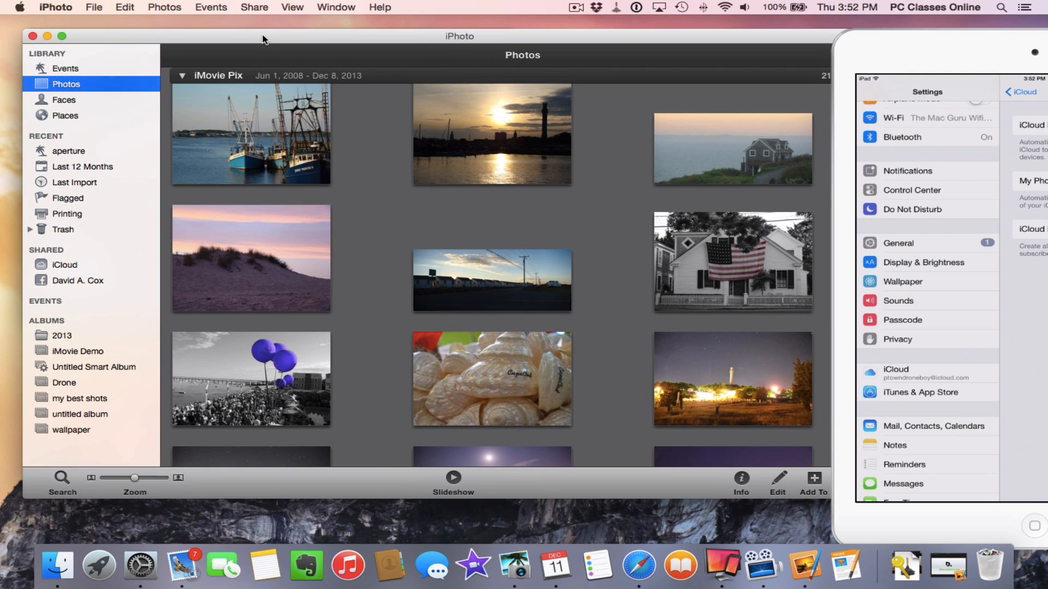
click(54, 9)
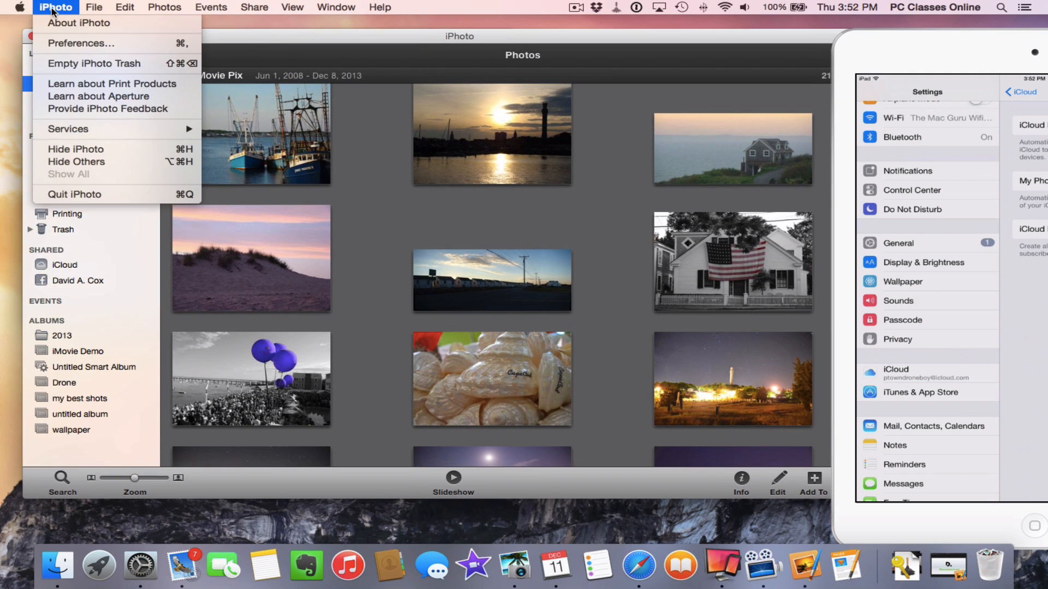
click(45, 48)
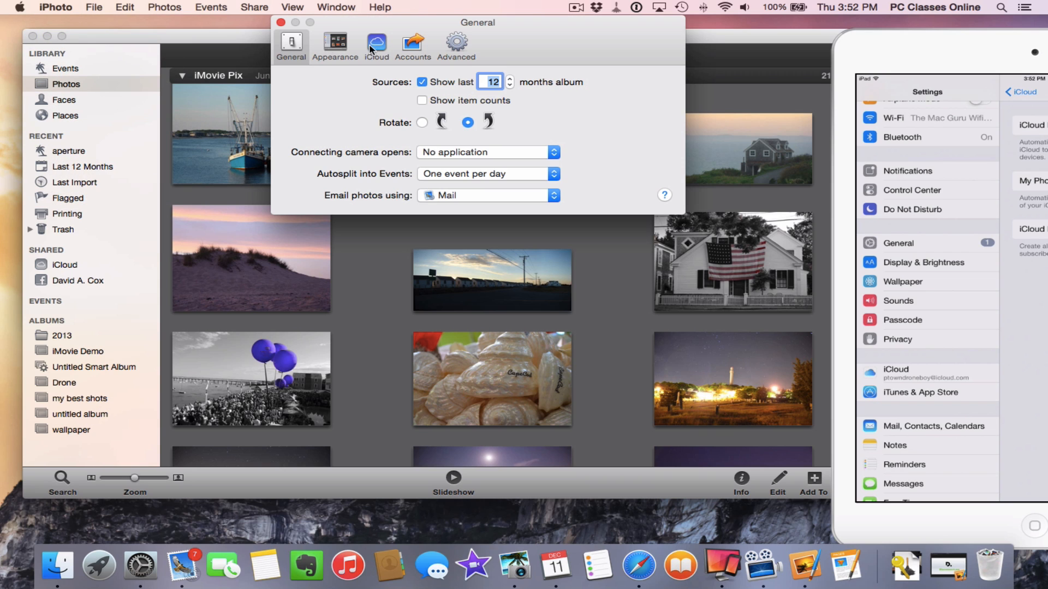
Review iPhoto's iCloud settings: My Photo Stream, Automatic Import, Automatic Upload and Photo Sharing enabled
click(381, 48)
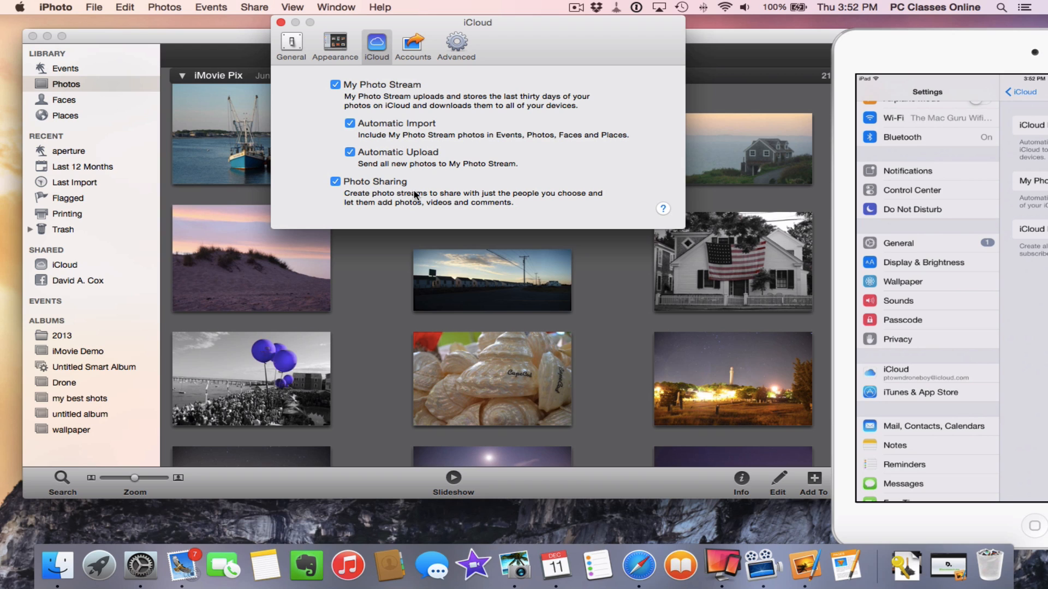
click(281, 22)
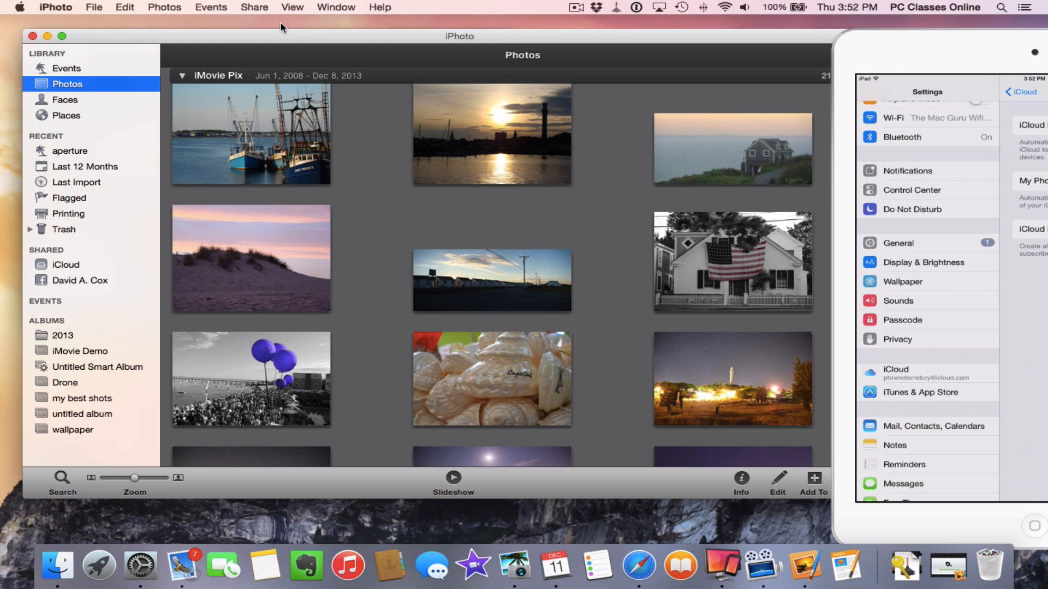
Dismiss the Reflector iPad mirror, leaving iPhoto's 95-photo library alone on screen
click(377, 179)
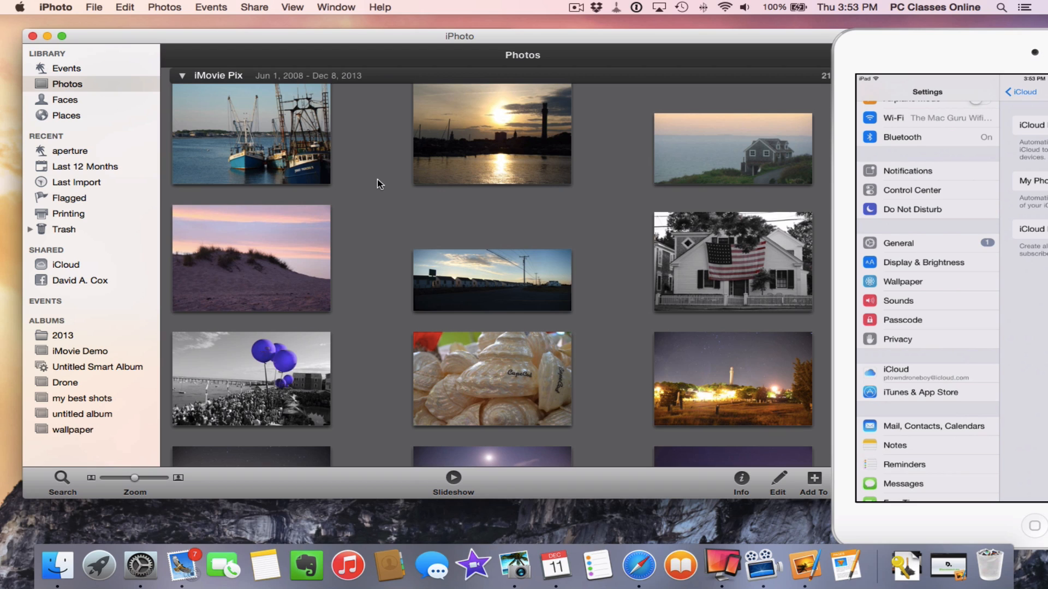
click(928, 40)
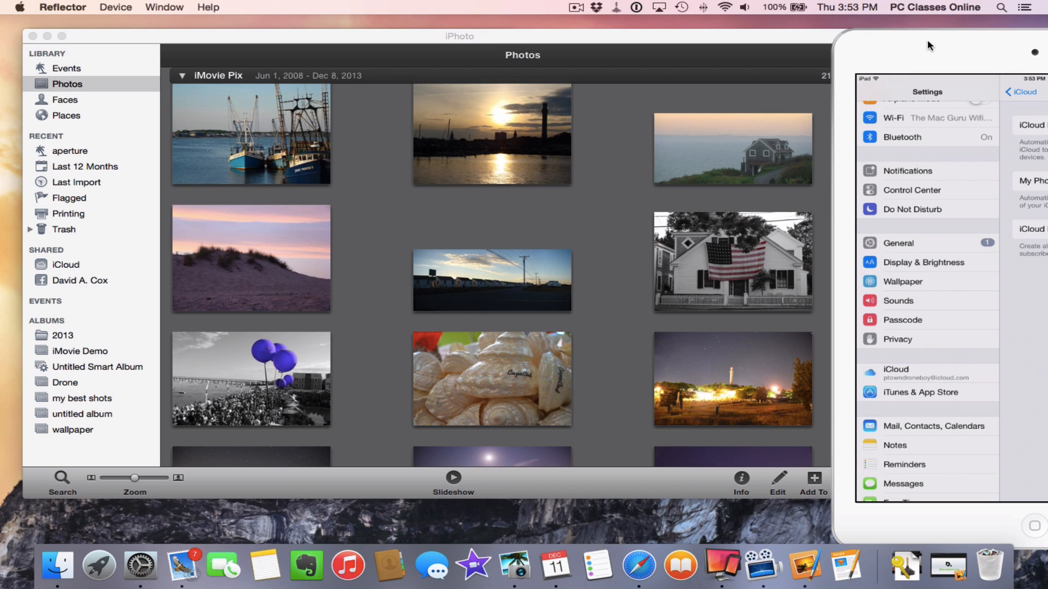
key(super+q)
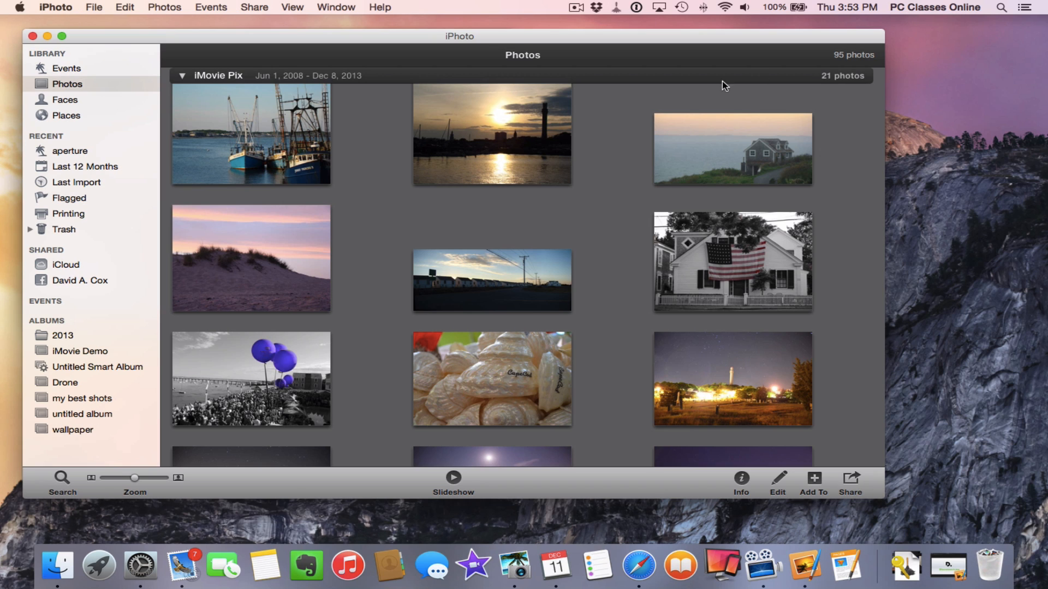
Select six iMovie Pix photos, preview their iCloud sharing choices without sharing, and close Photo Options
mouse_move(291, 248)
drag(165, 106, 792, 268)
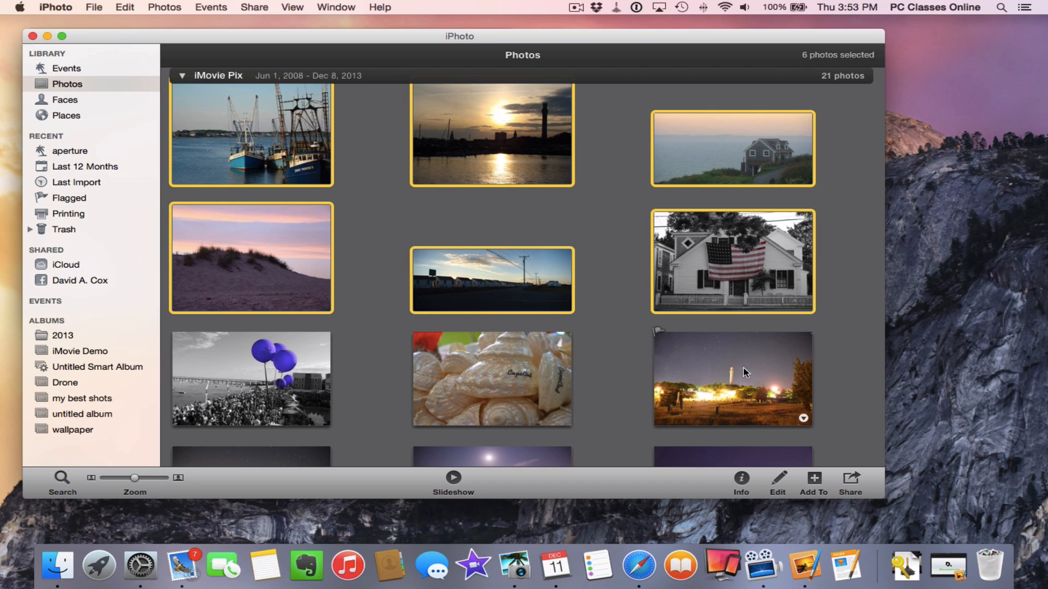
click(850, 481)
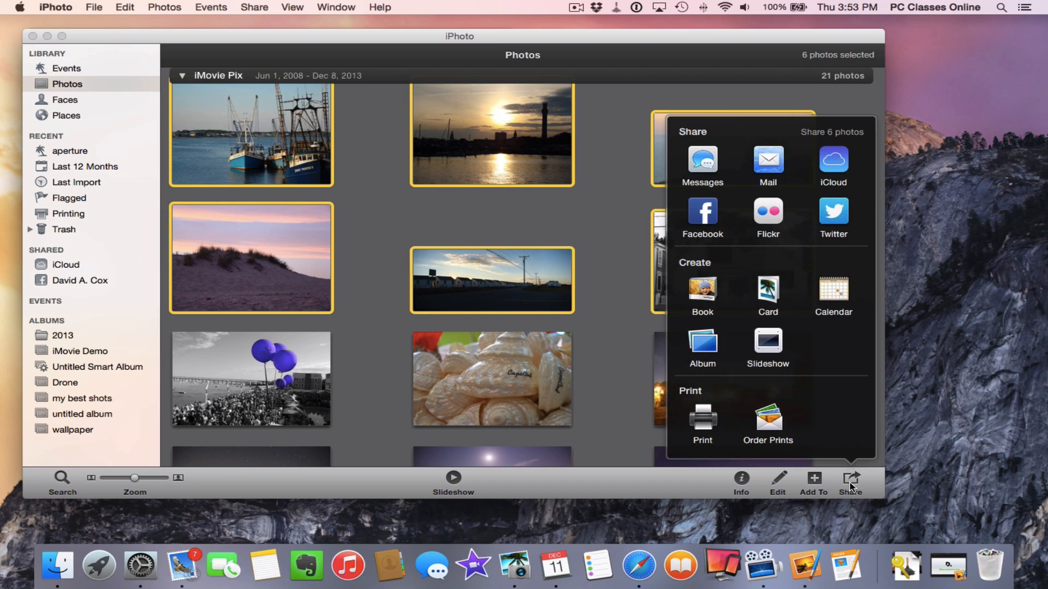
click(845, 175)
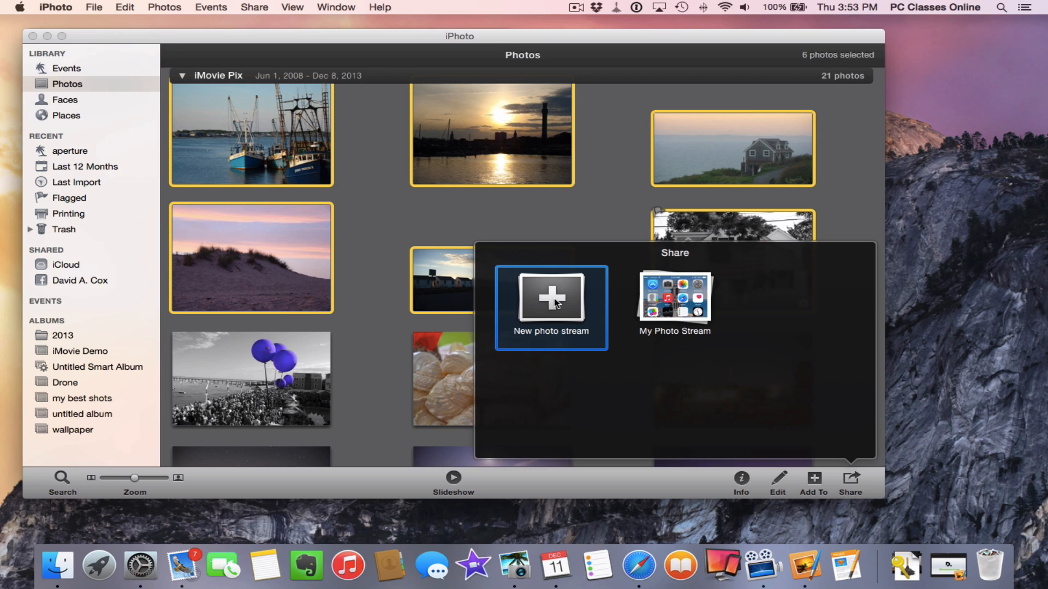
click(610, 215)
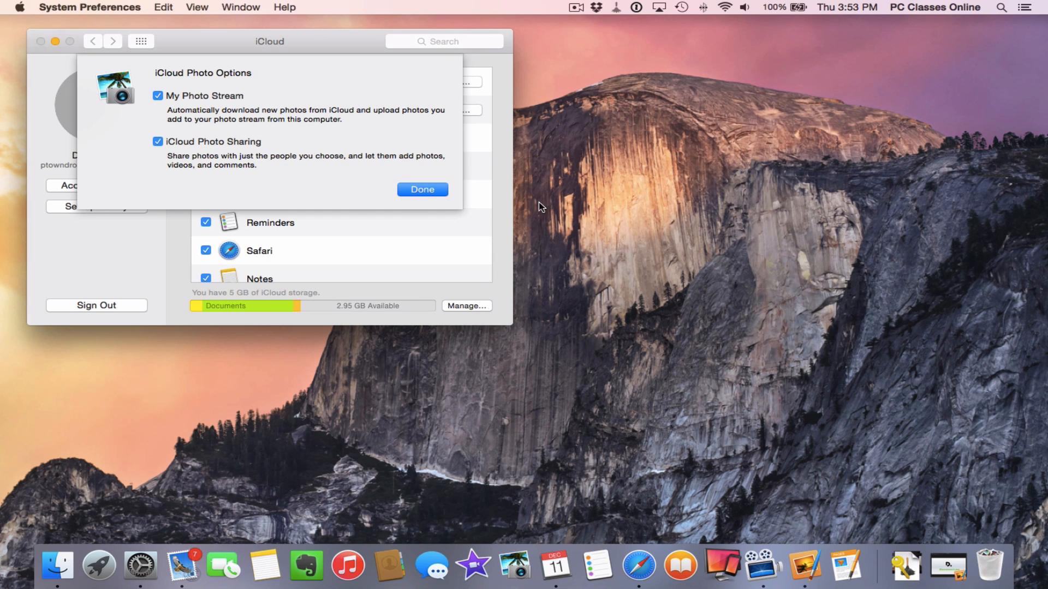
click(423, 191)
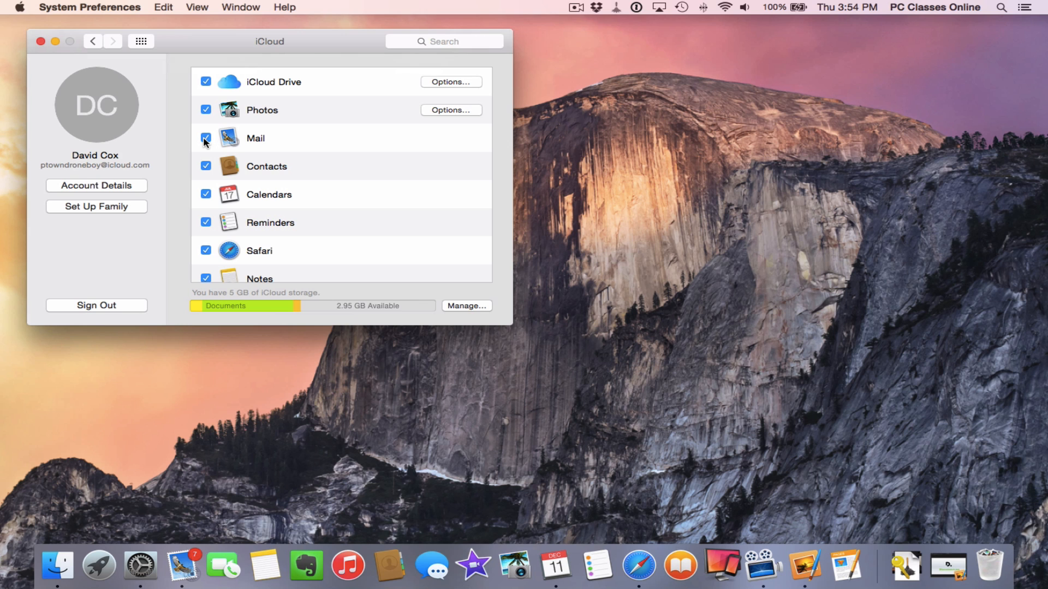
drag(278, 41, 524, 115)
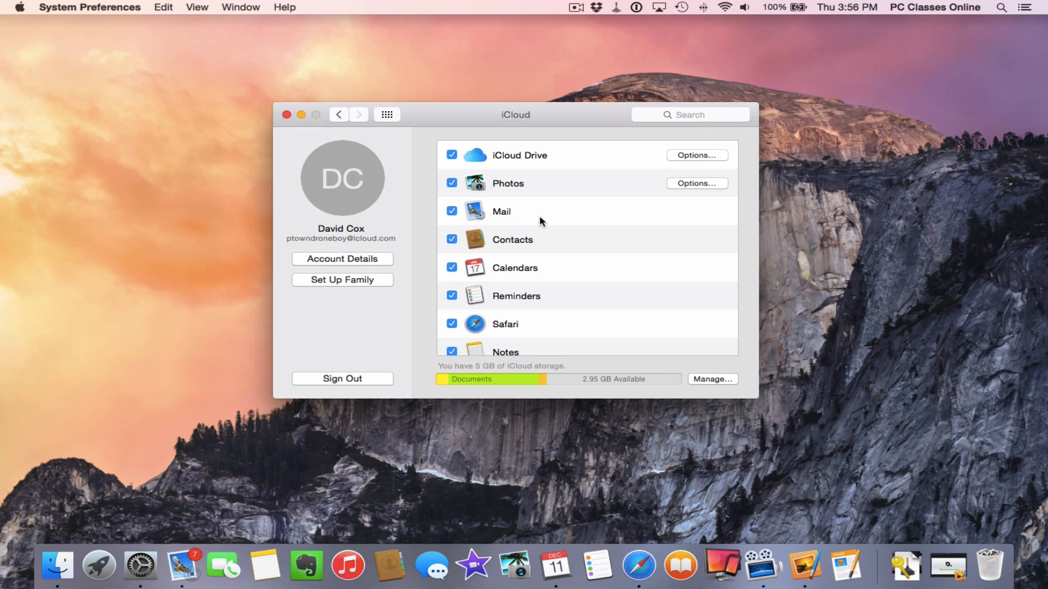
Enable the Gmail account in Mail's Accounts preferences and expand the Inbox into Gmail and iCloud inboxes
click(287, 115)
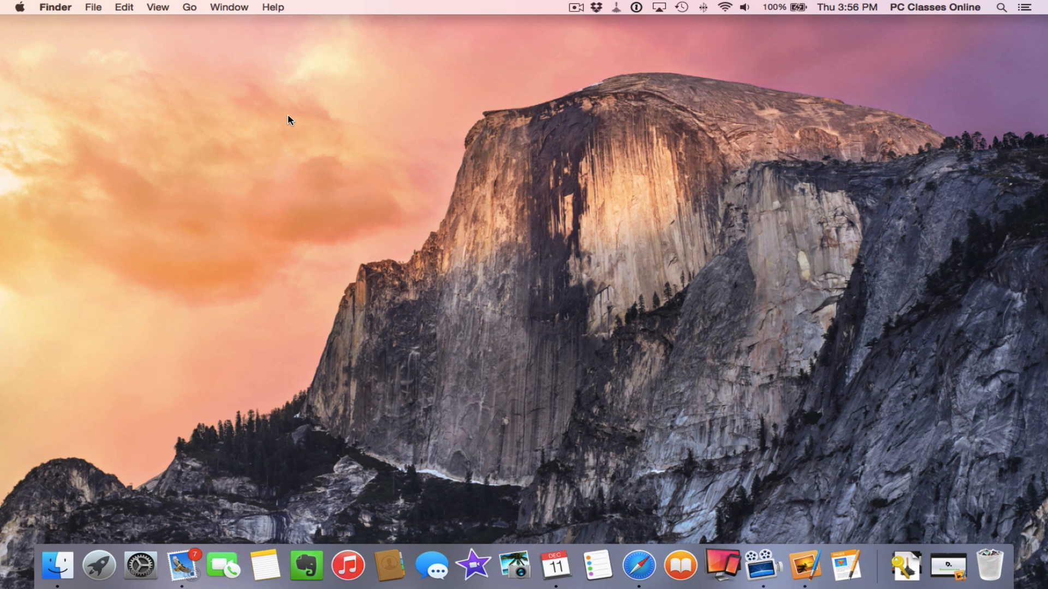
click(189, 566)
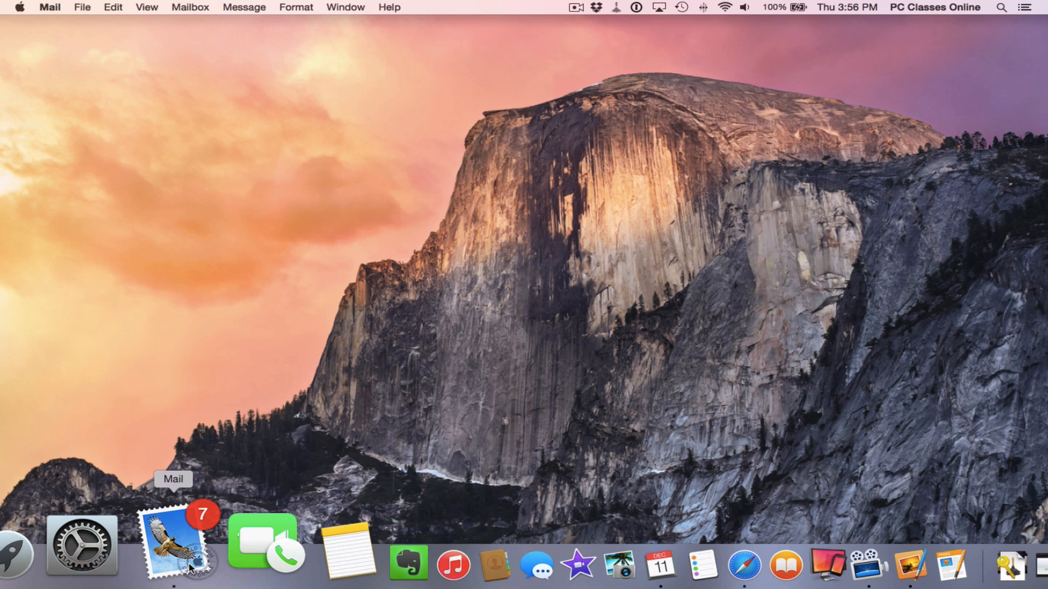
click(50, 7)
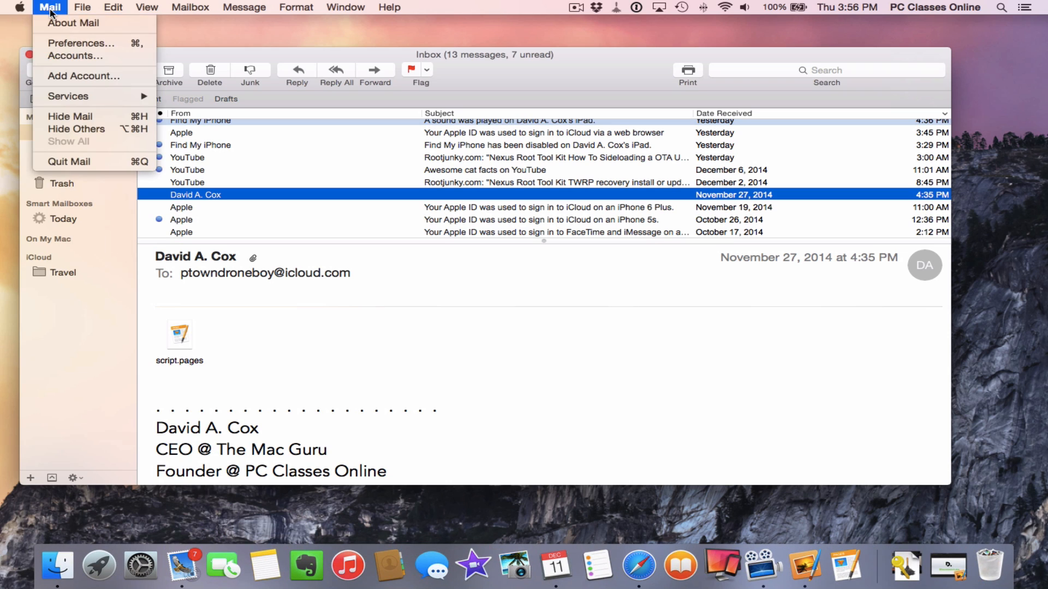
click(71, 44)
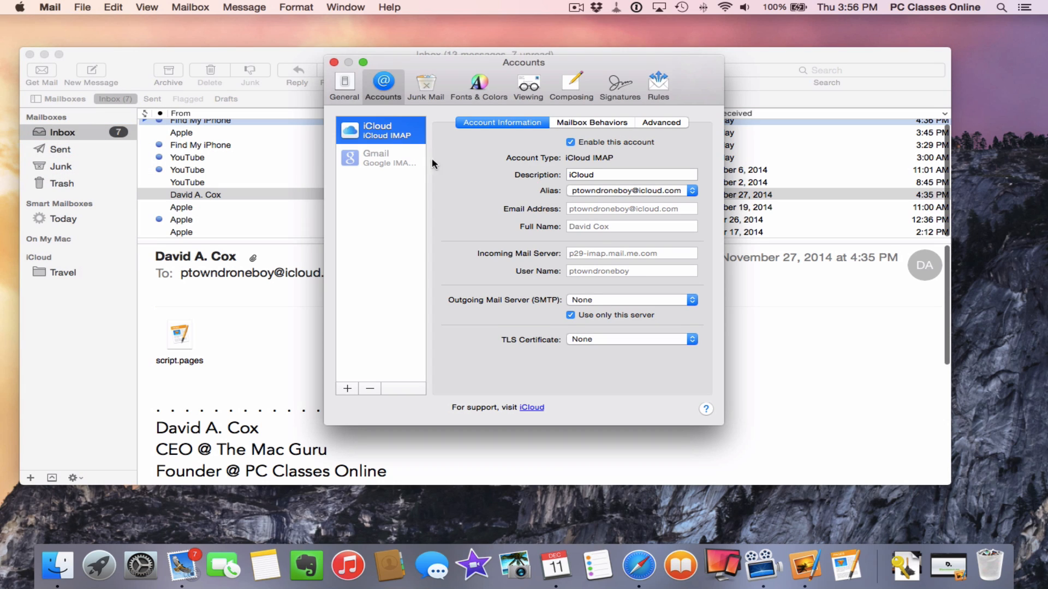
click(385, 157)
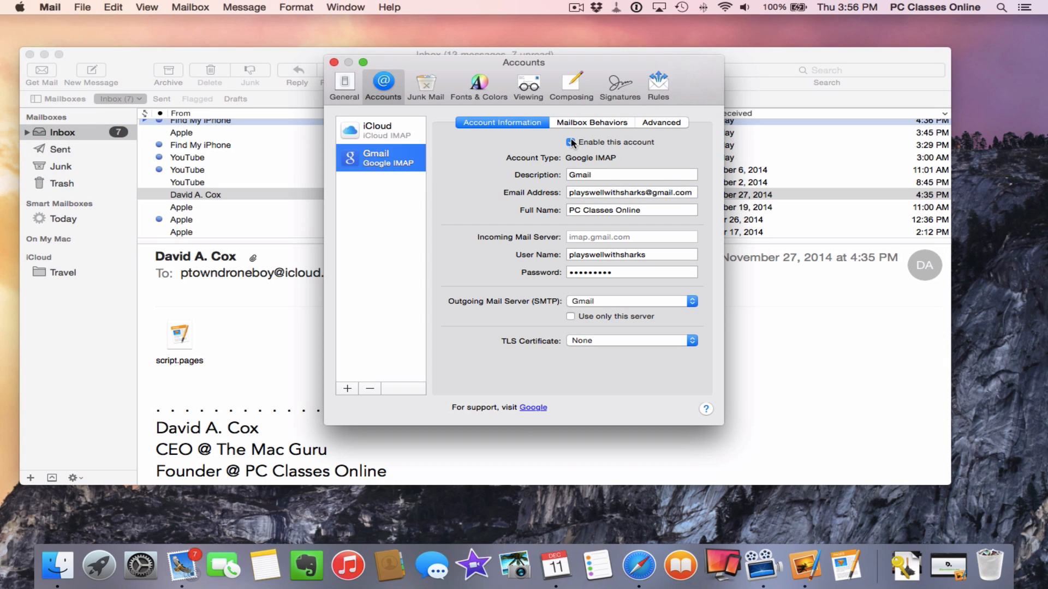
click(345, 130)
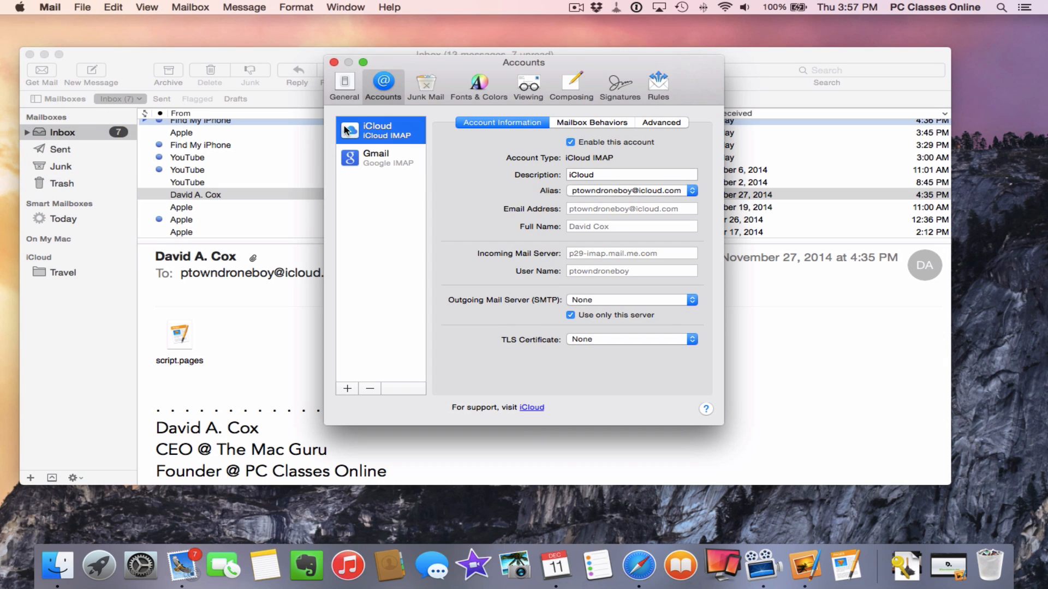
click(333, 62)
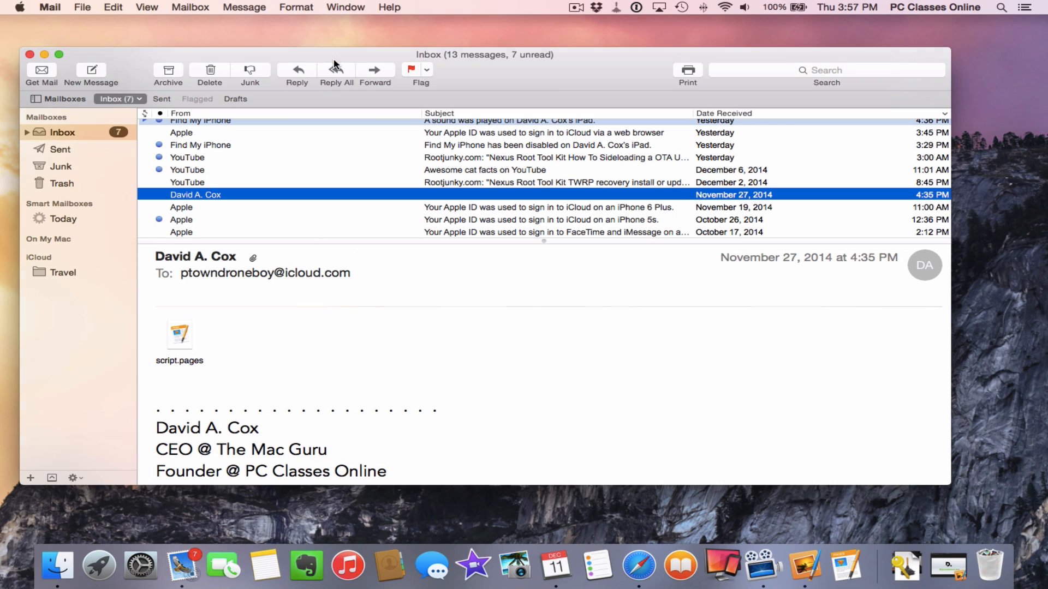
click(27, 132)
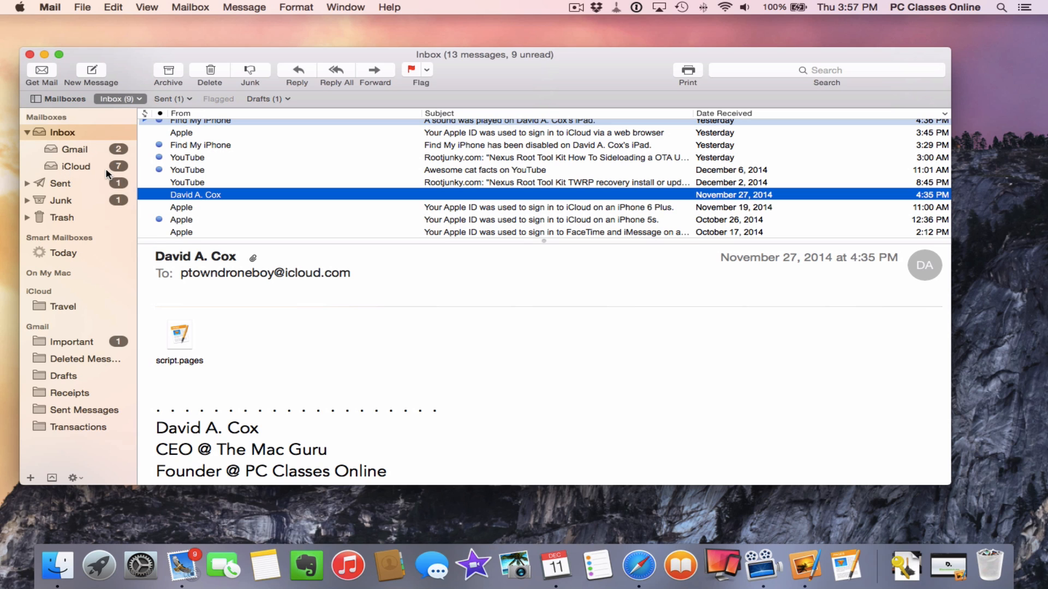
Compare the Gmail and iCloud inboxes, ending on the Gmail inbox with its two unread messages
click(65, 151)
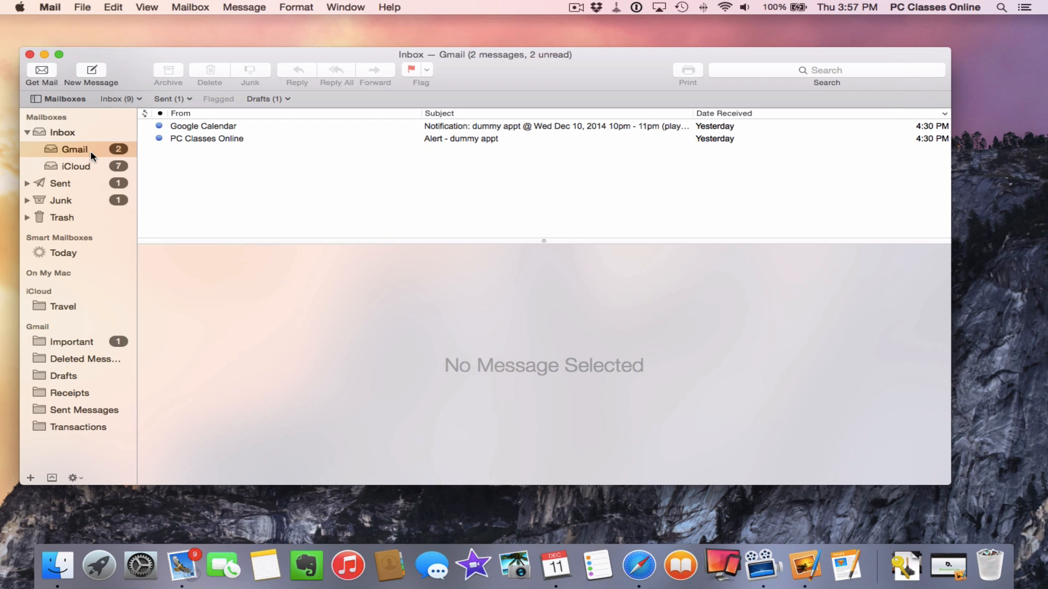
click(103, 164)
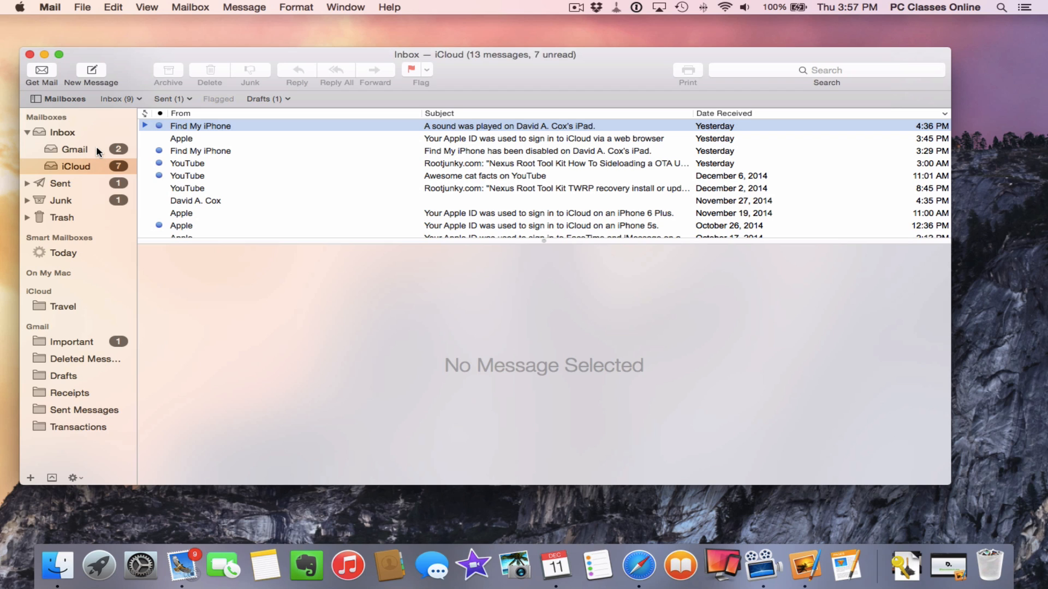
click(96, 148)
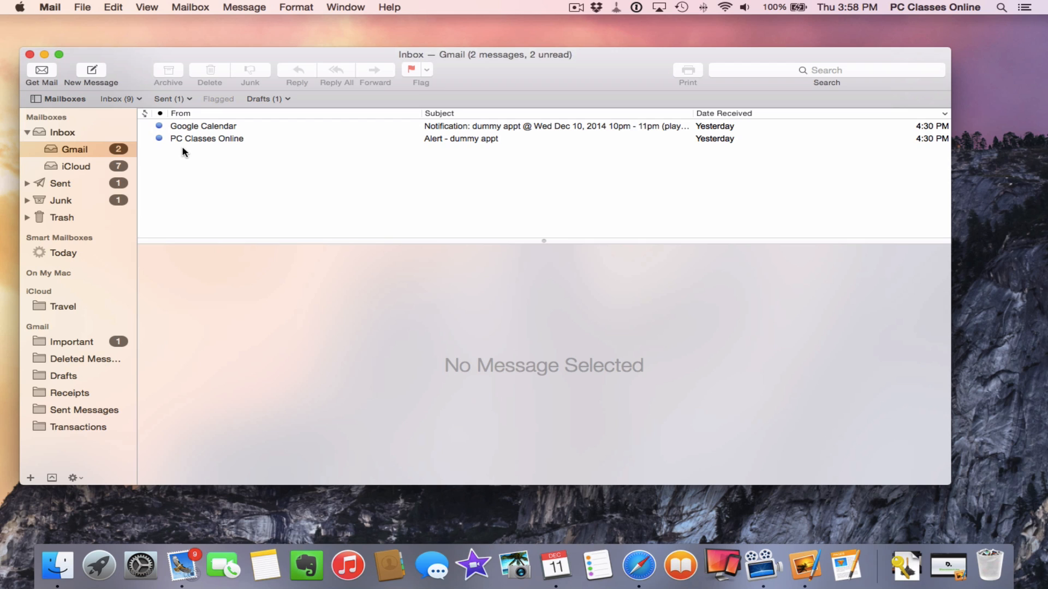
Move both Gmail inbox messages into the iCloud inbox and view the iCloud inbox
key(super+a)
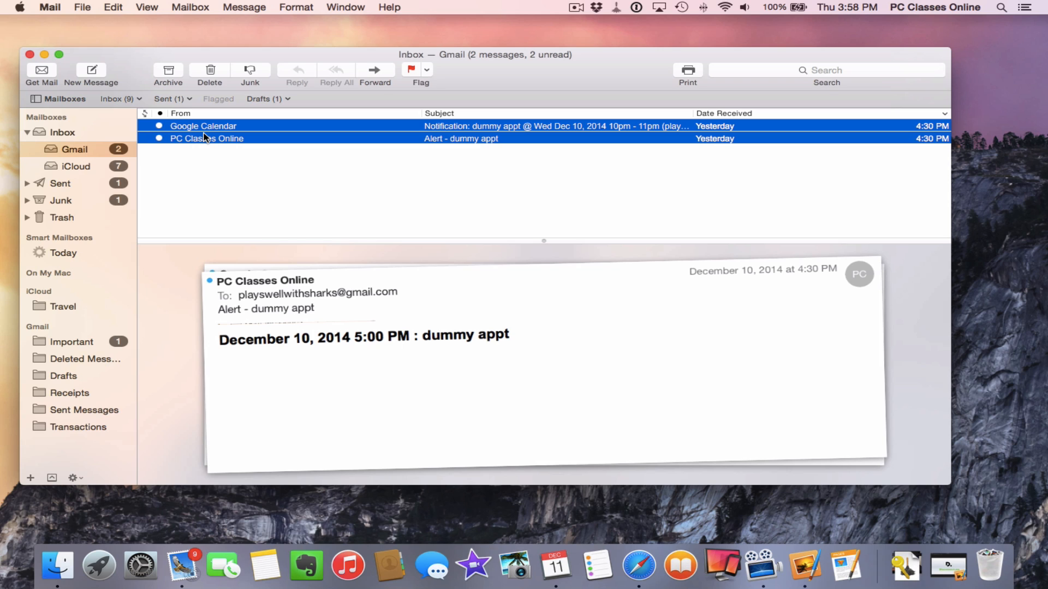
drag(207, 135, 71, 169)
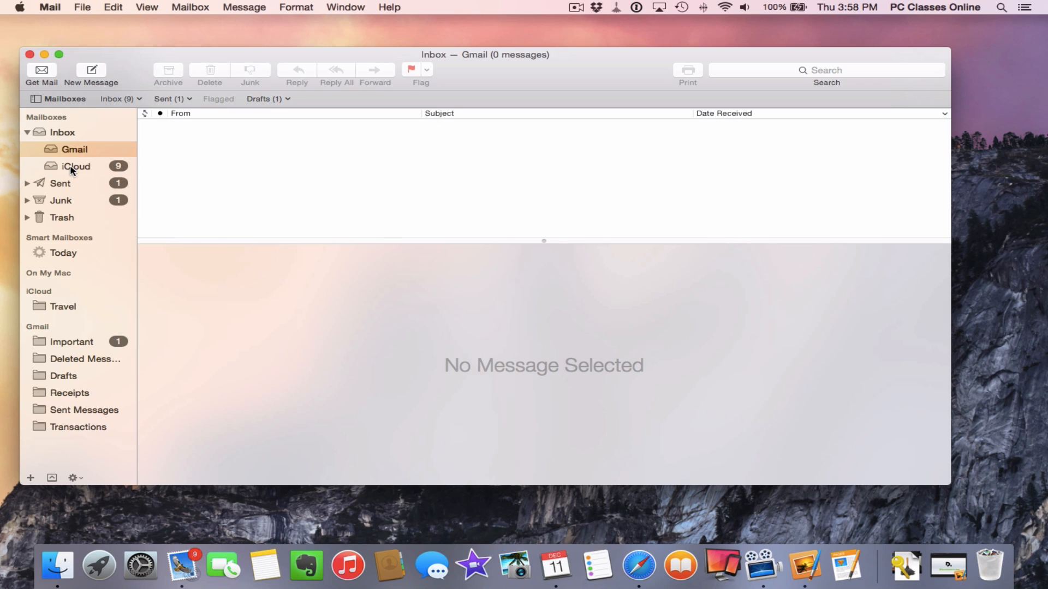
click(71, 170)
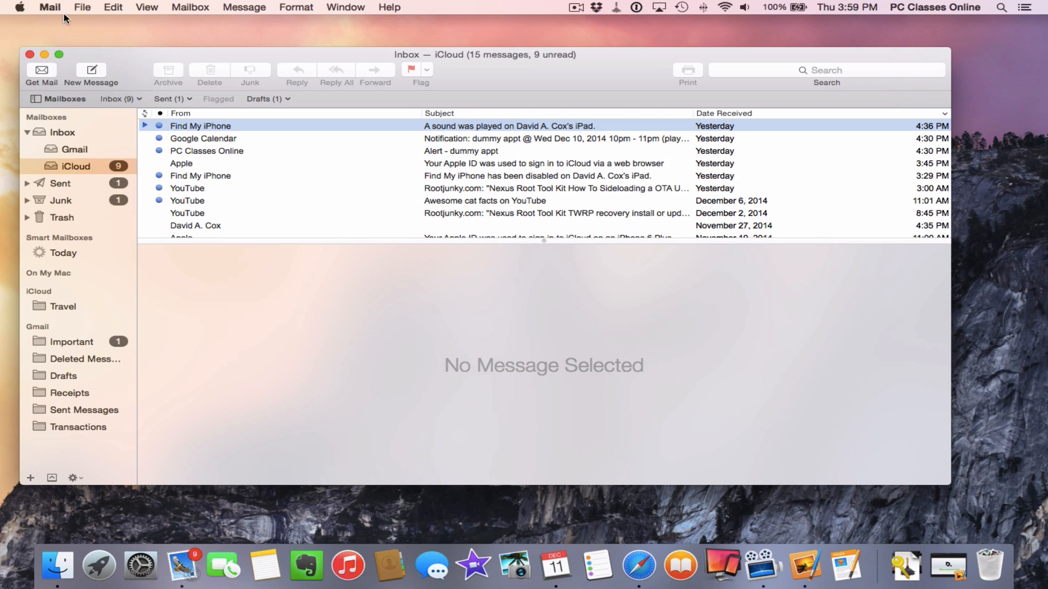
click(50, 9)
Add a new signature reading 'Please do not email my old account. My new e-mail address is ______'
click(57, 39)
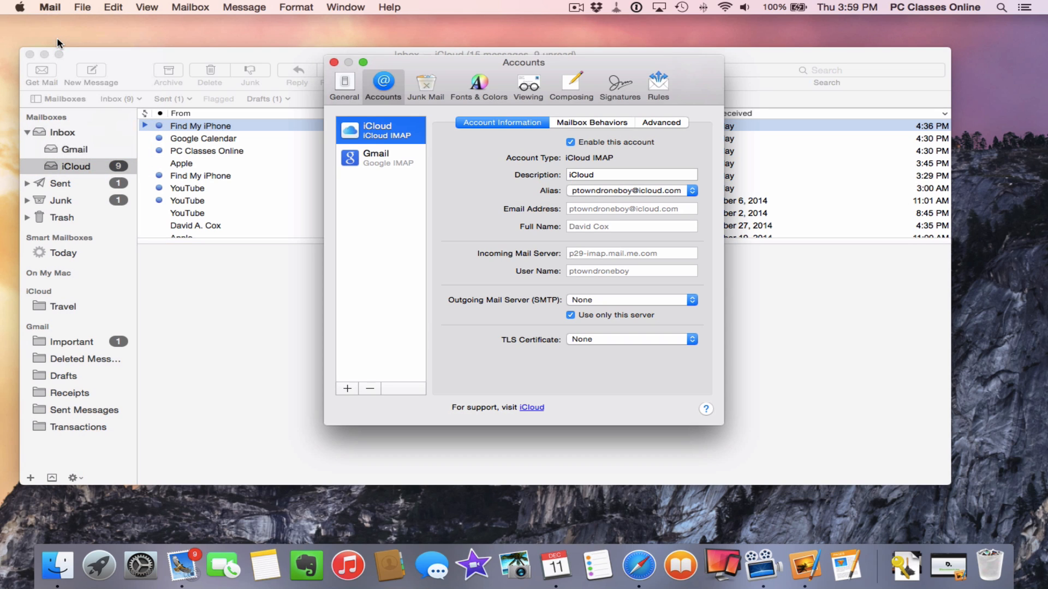
click(618, 90)
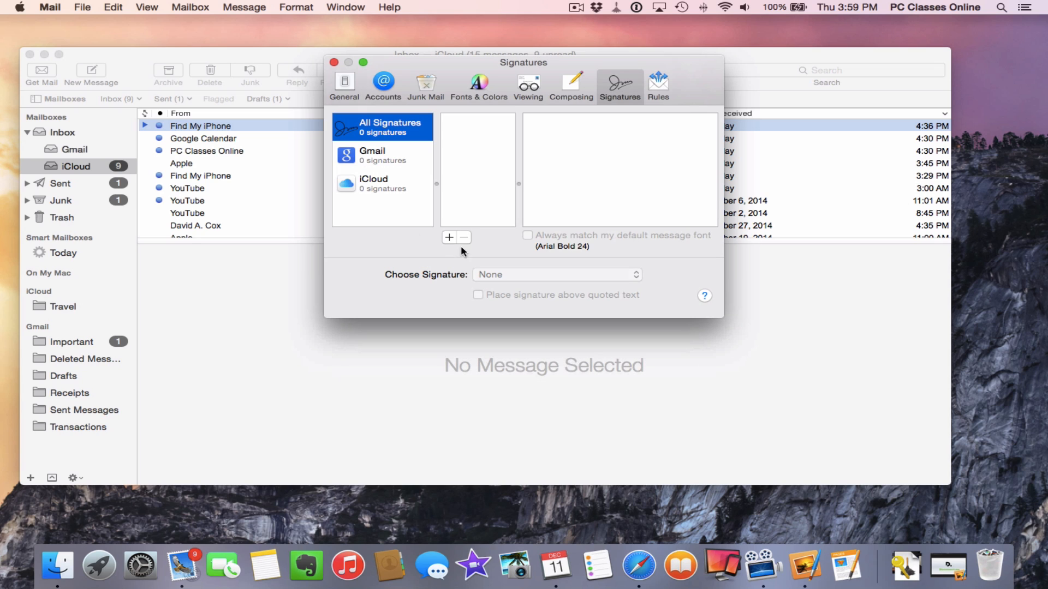
click(449, 238)
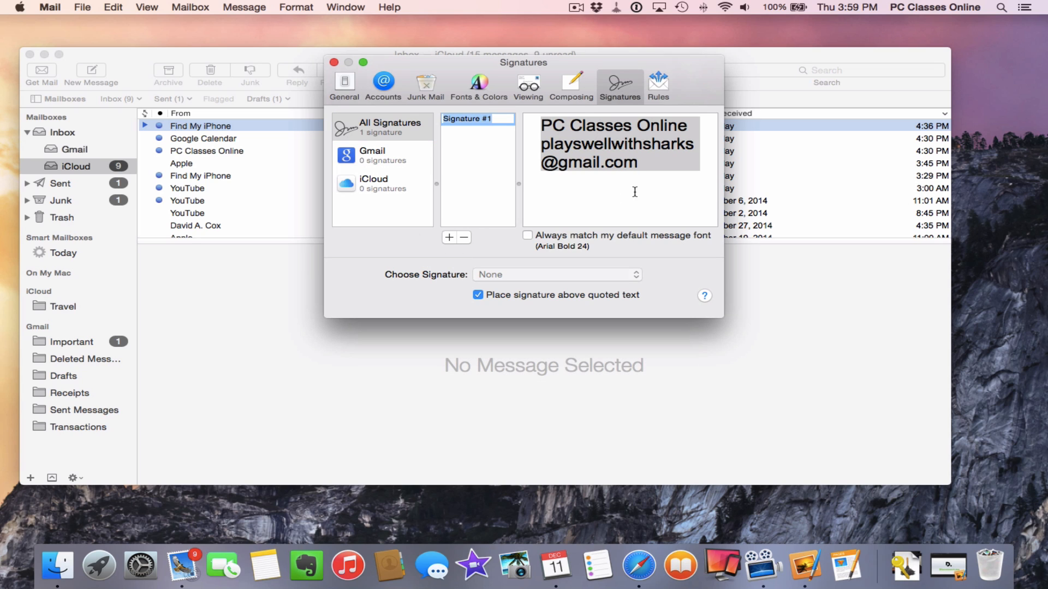
mouse_move(639, 186)
mouse_down()
mouse_move(657, 169)
mouse_move(419, 111)
mouse_up()
text(P)
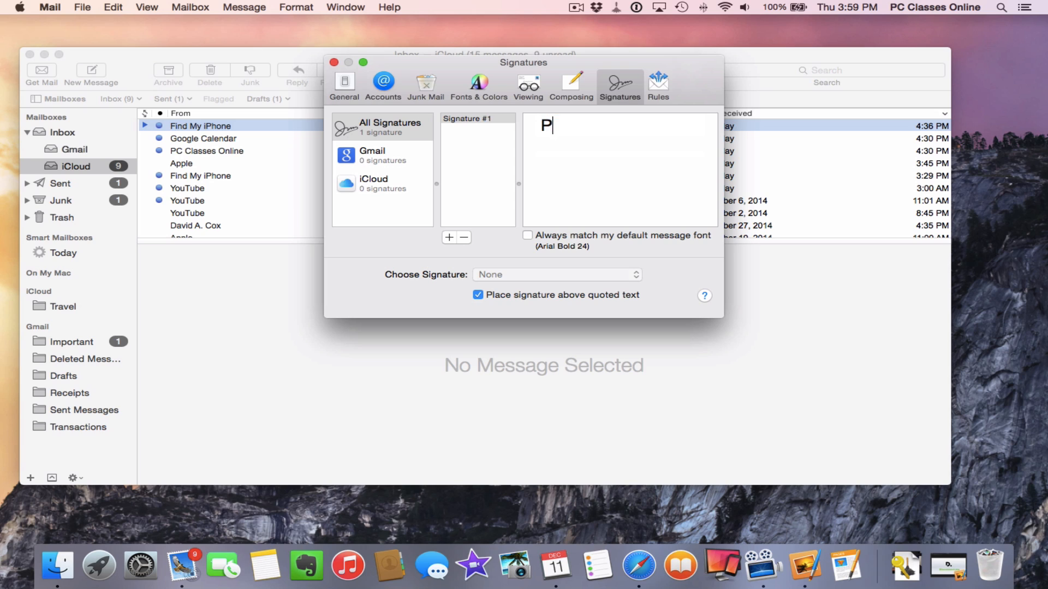
text(lease do not email)
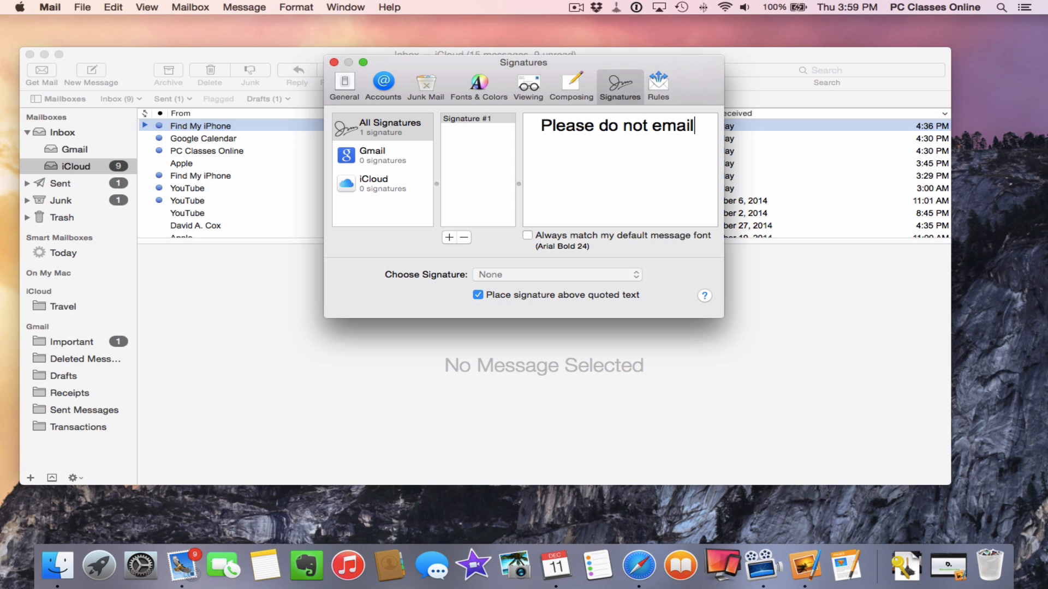
text( my old account)
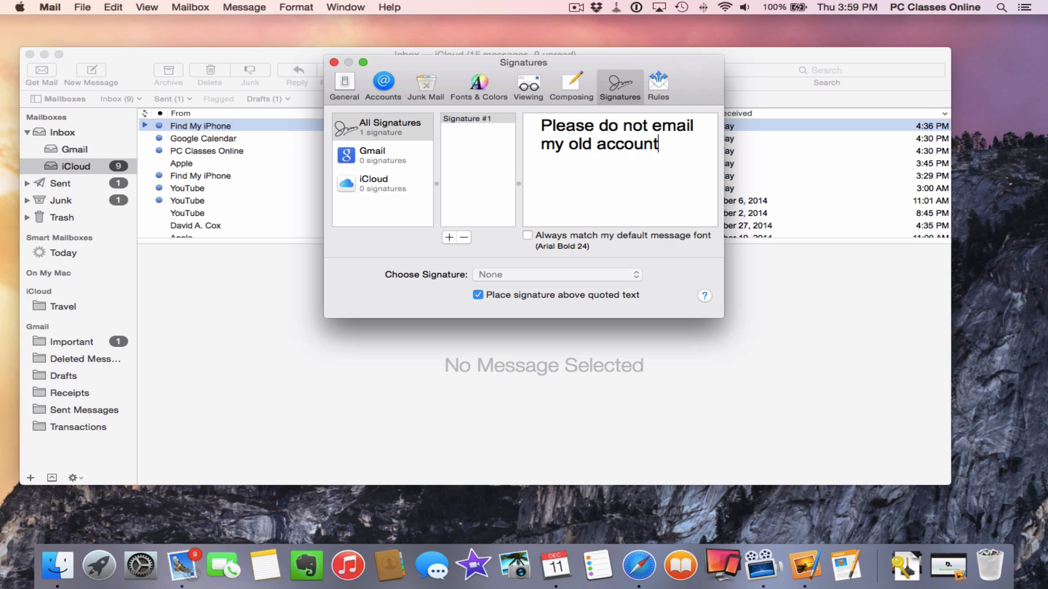
text(. My new e-mail)
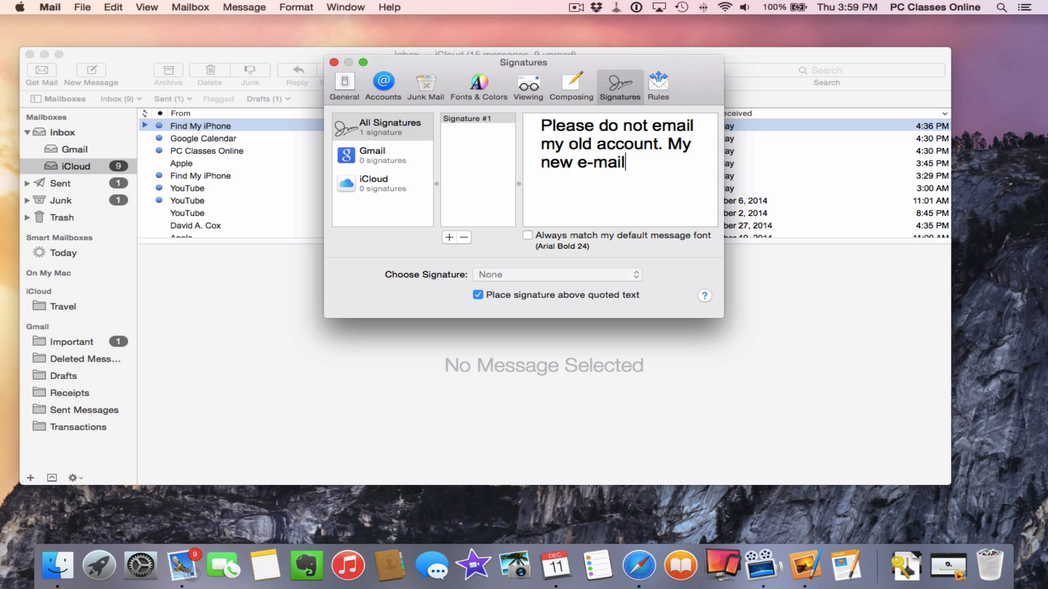
text( address is ______)
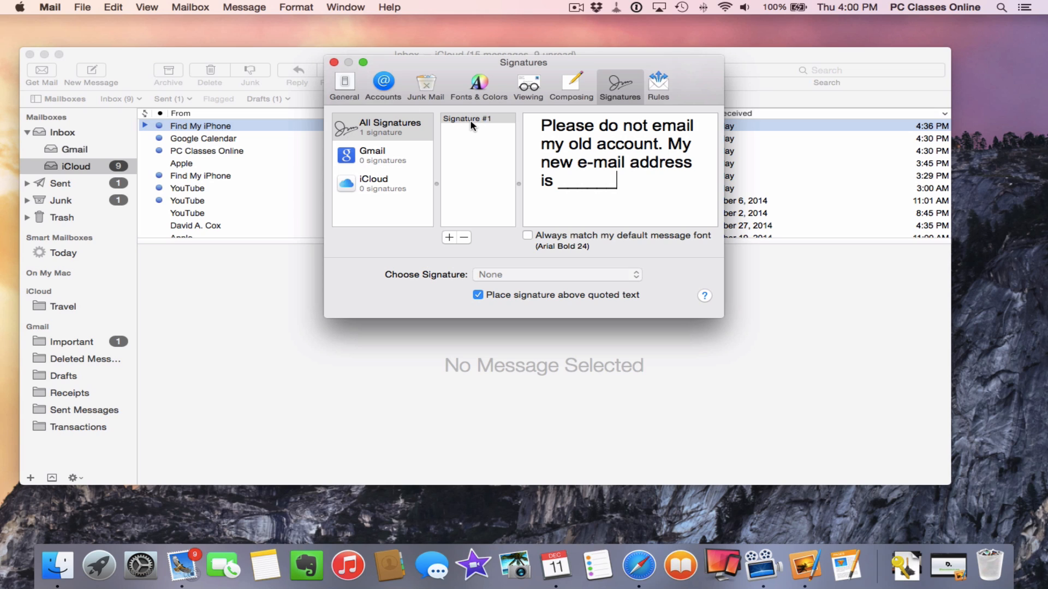
Make Signature #1 the iCloud account's default signature, then open the Find My iPhone message
mouse_move(468, 124)
mouse_down()
mouse_move(486, 180)
mouse_move(403, 211)
mouse_move(374, 190)
mouse_up()
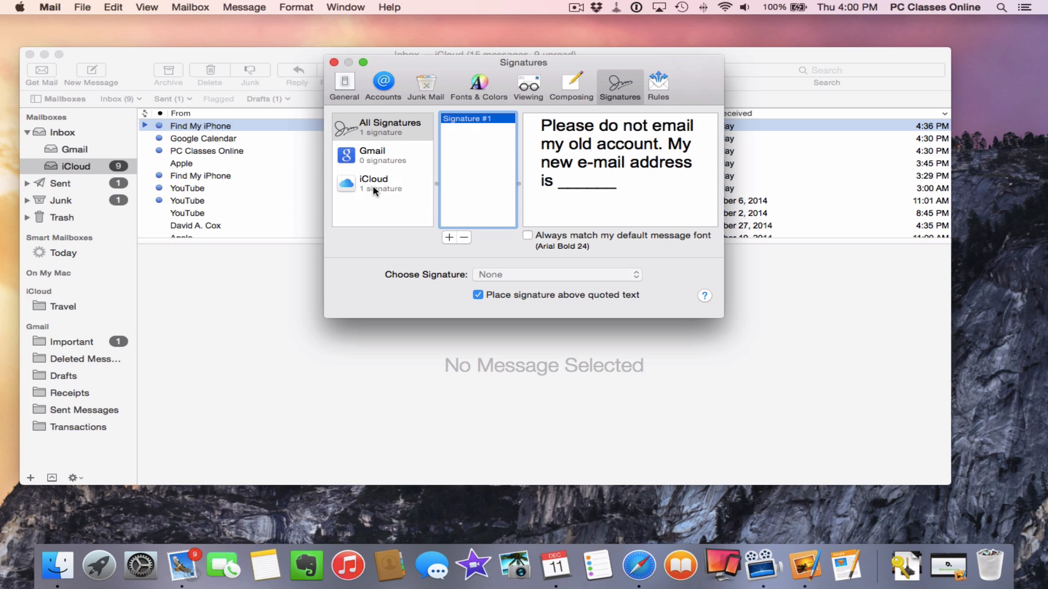
click(374, 190)
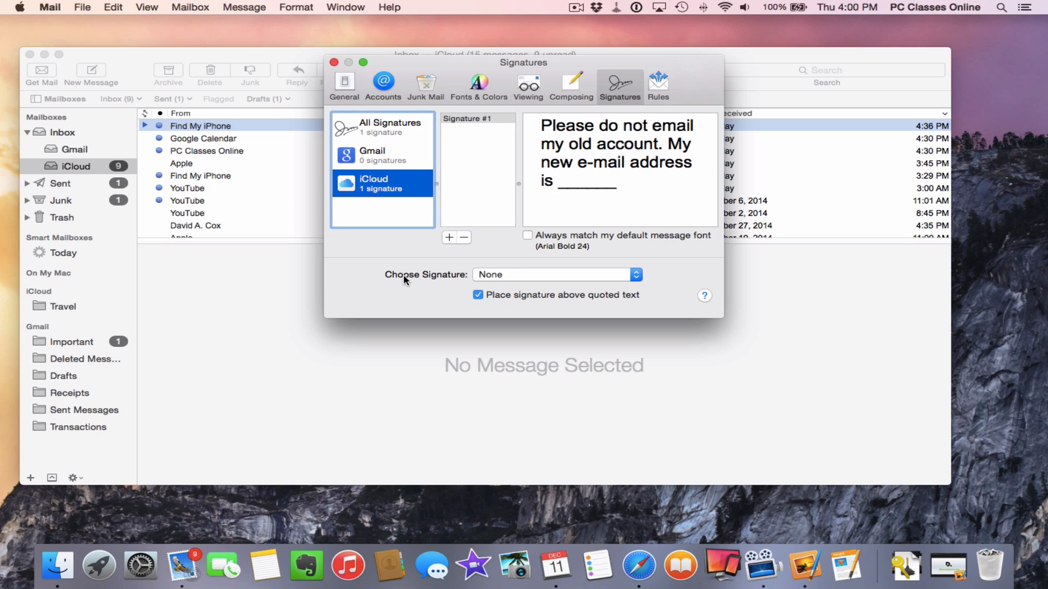
click(529, 276)
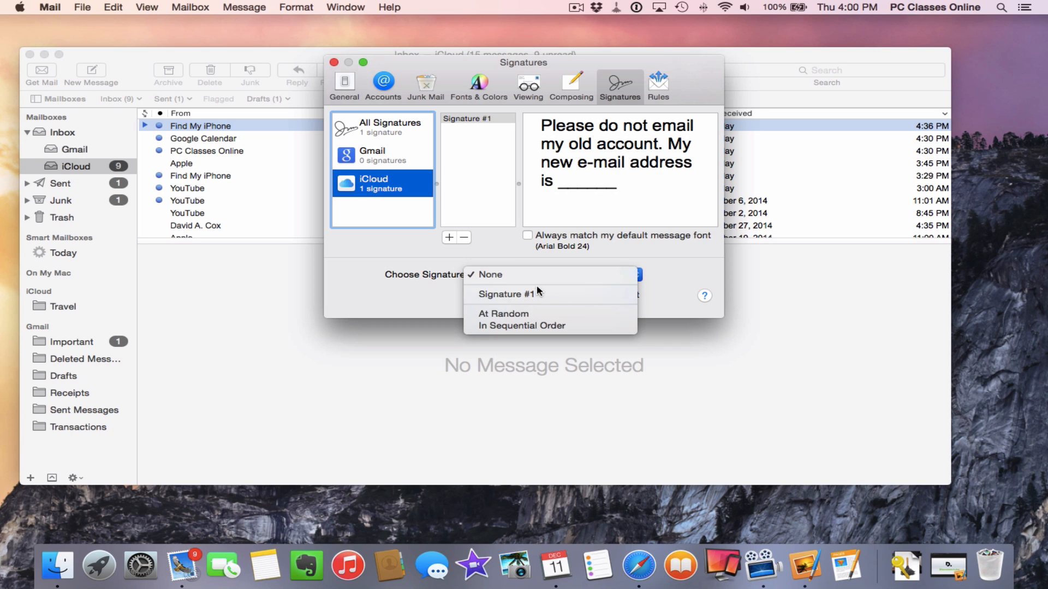
click(512, 296)
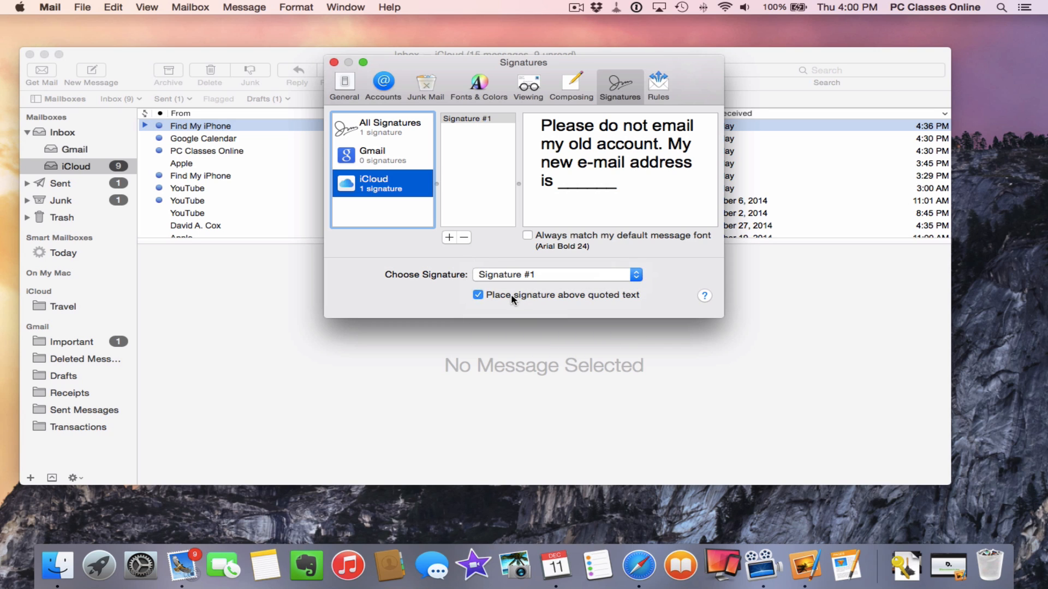
click(333, 63)
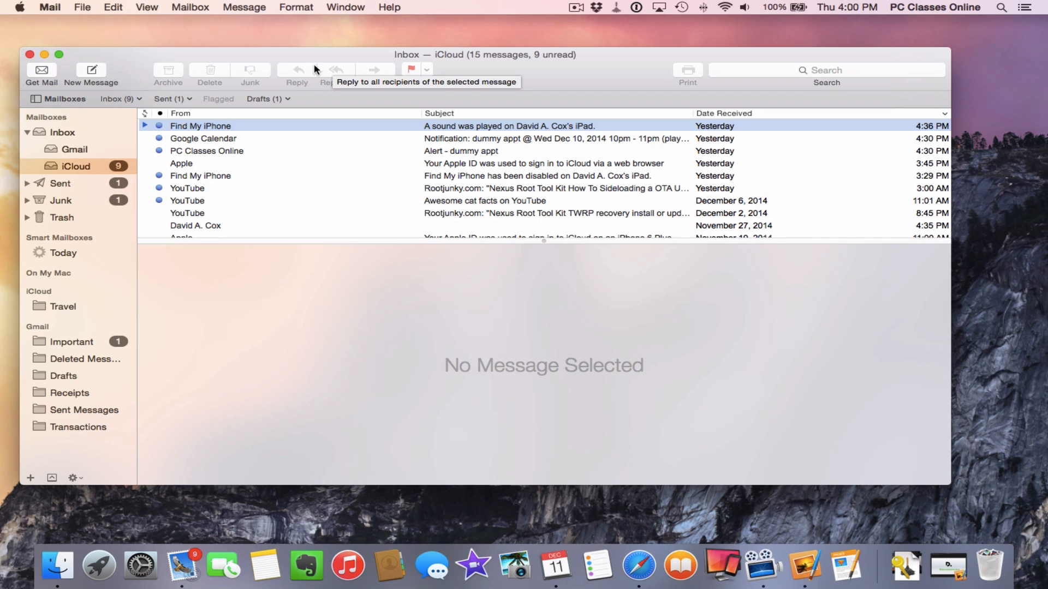
click(281, 127)
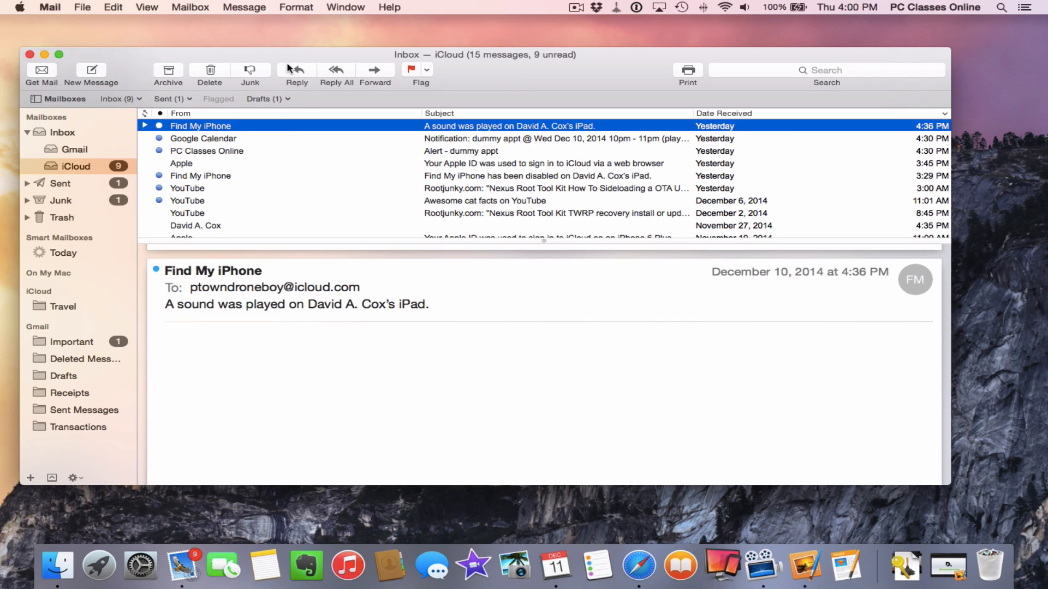
Check that a test reply includes the new signature, then close the reply and Mail
click(295, 71)
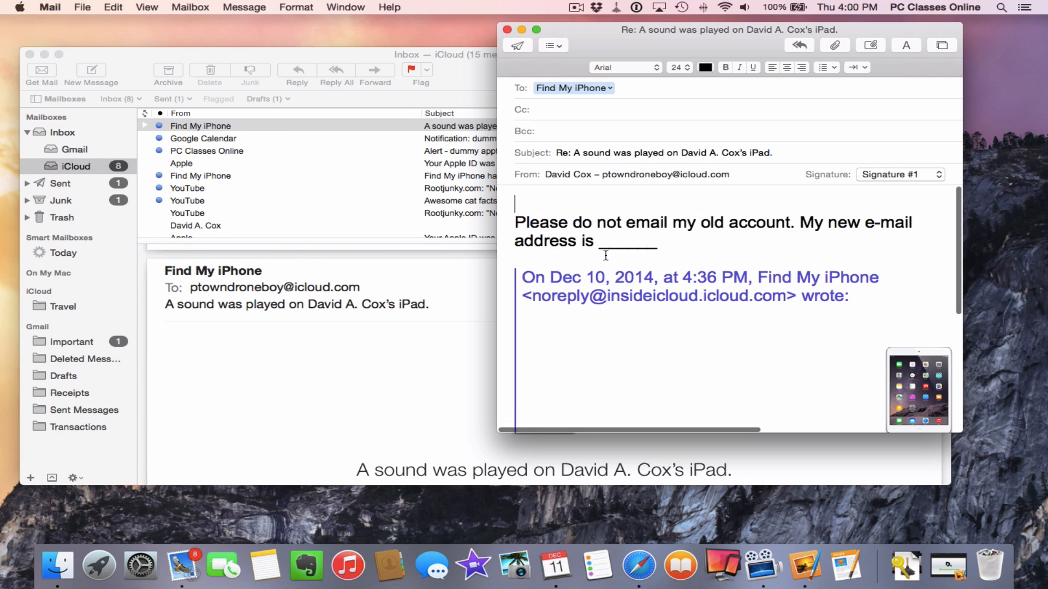
drag(517, 221, 690, 241)
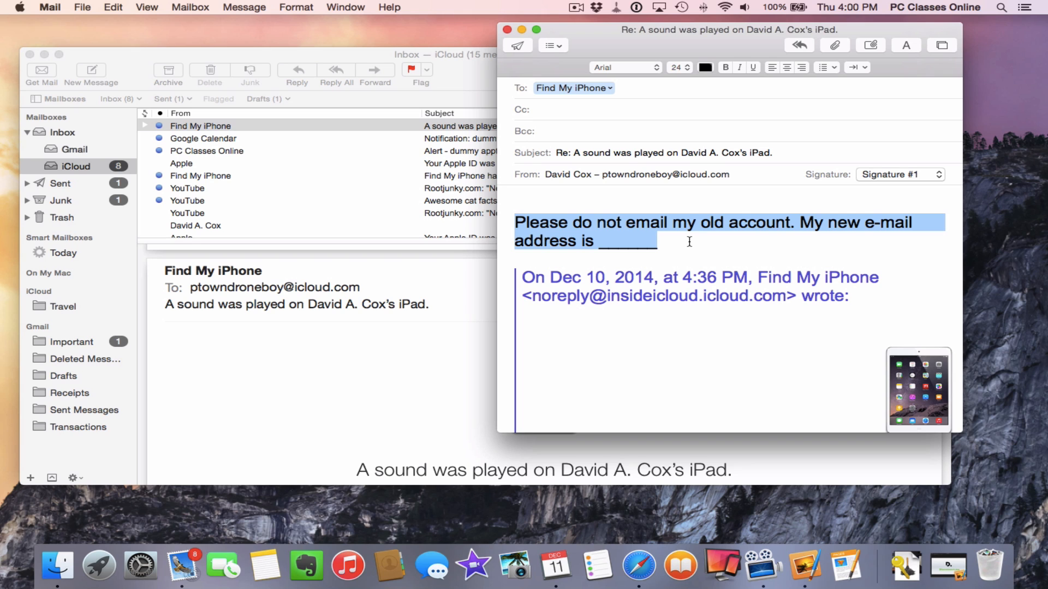
click(507, 29)
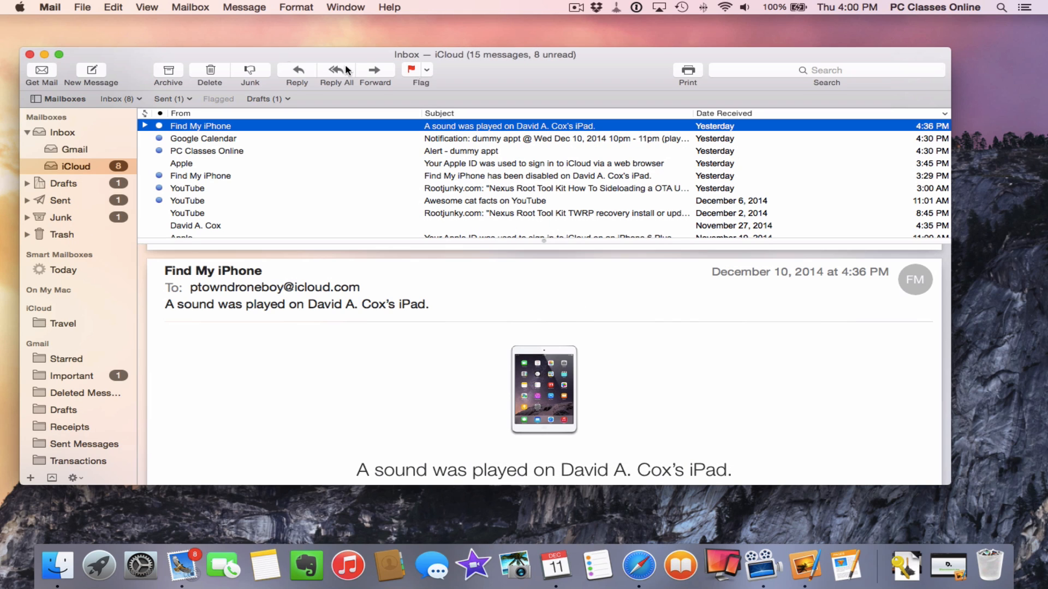
click(30, 54)
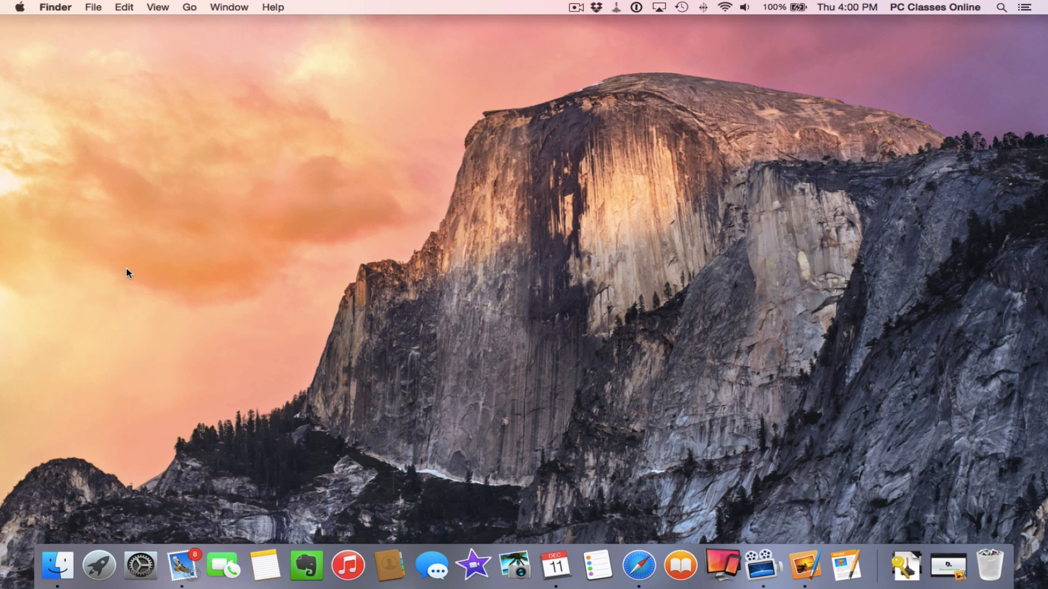
Launch Calendar and select the Gmail calendar in the December 2014 month view
click(558, 561)
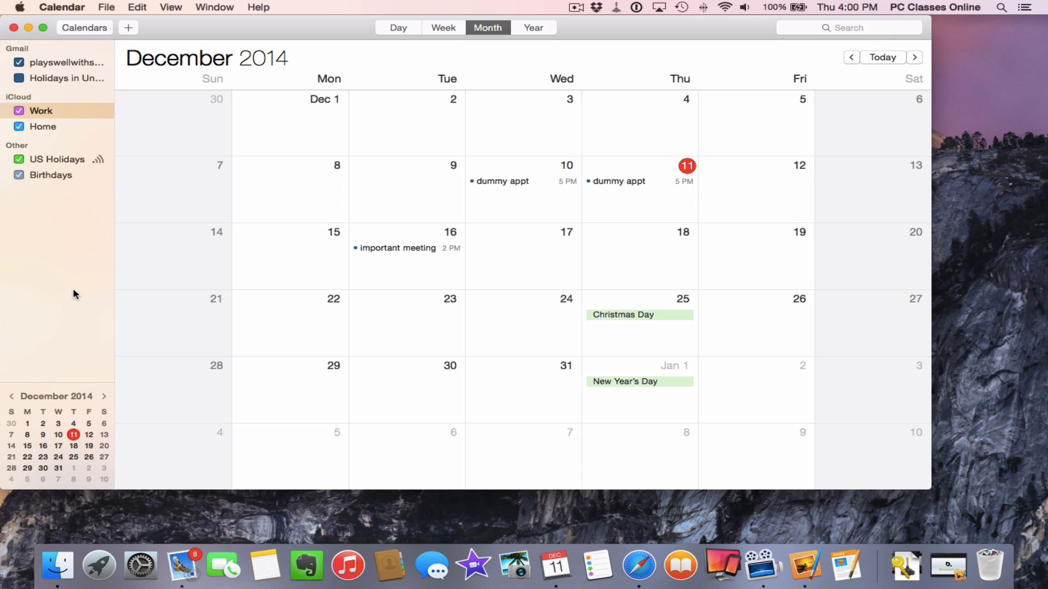
click(41, 64)
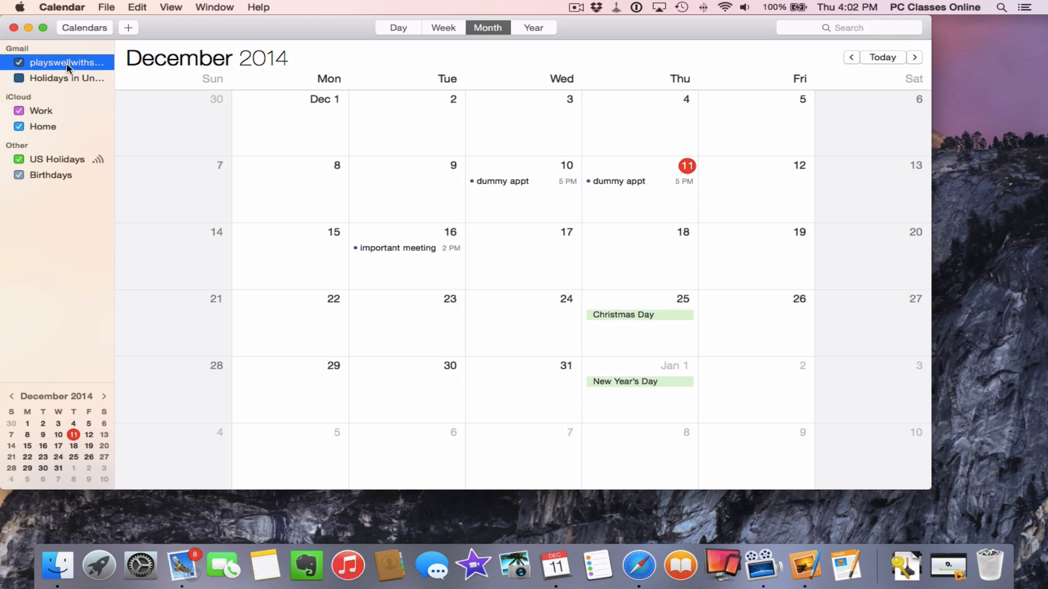
Export the Gmail calendar as an .ics file to the Desktop
click(100, 8)
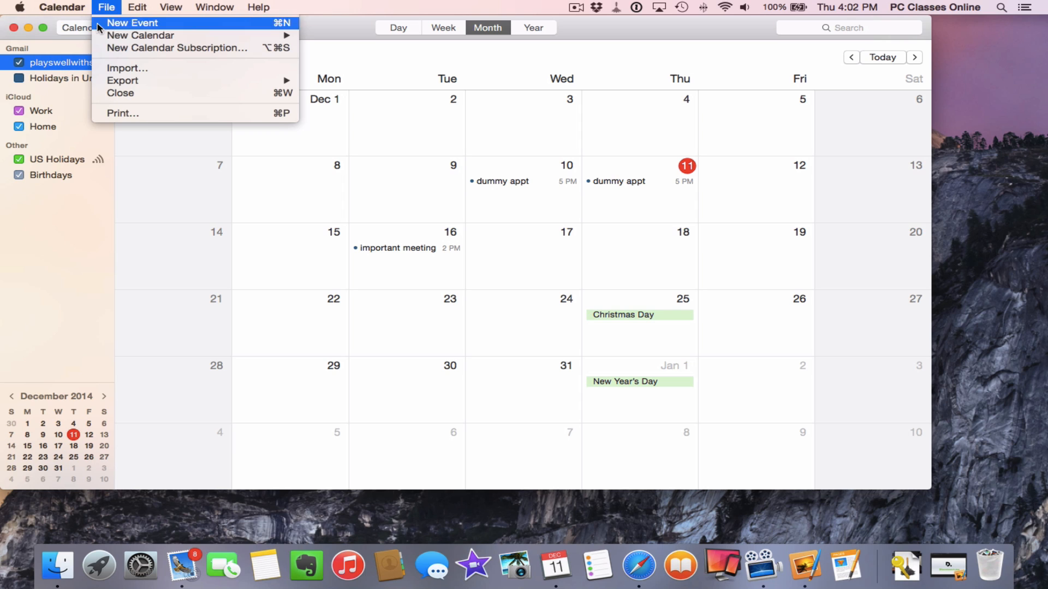
mouse_move(108, 85)
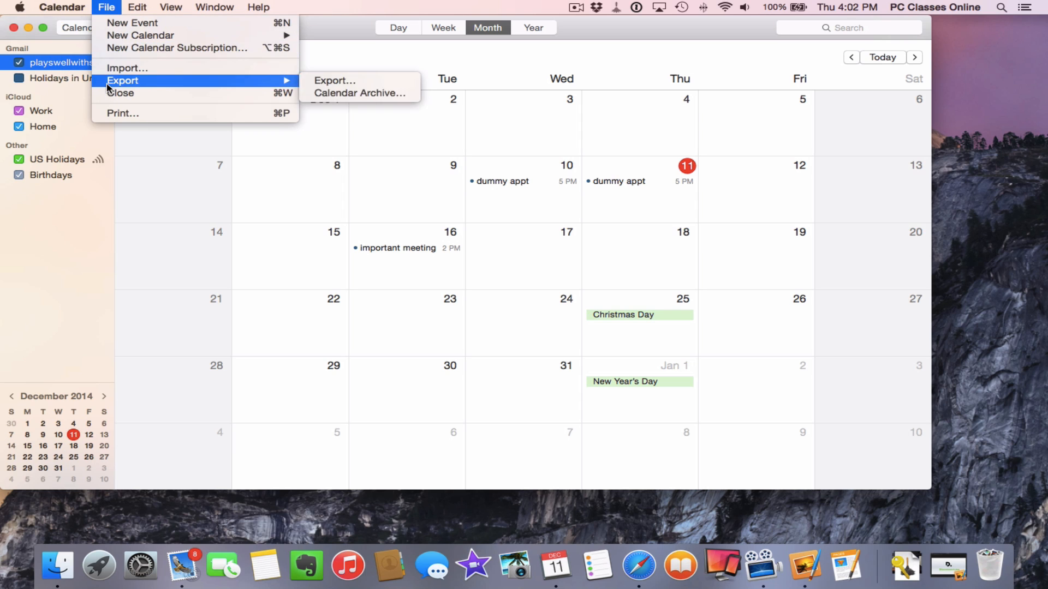
click(320, 81)
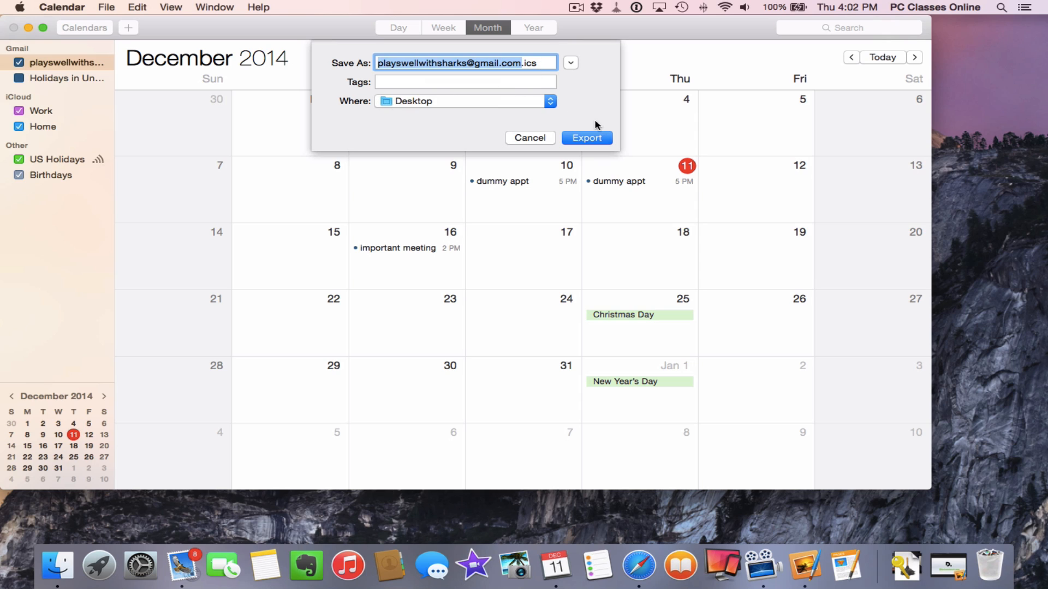
click(594, 139)
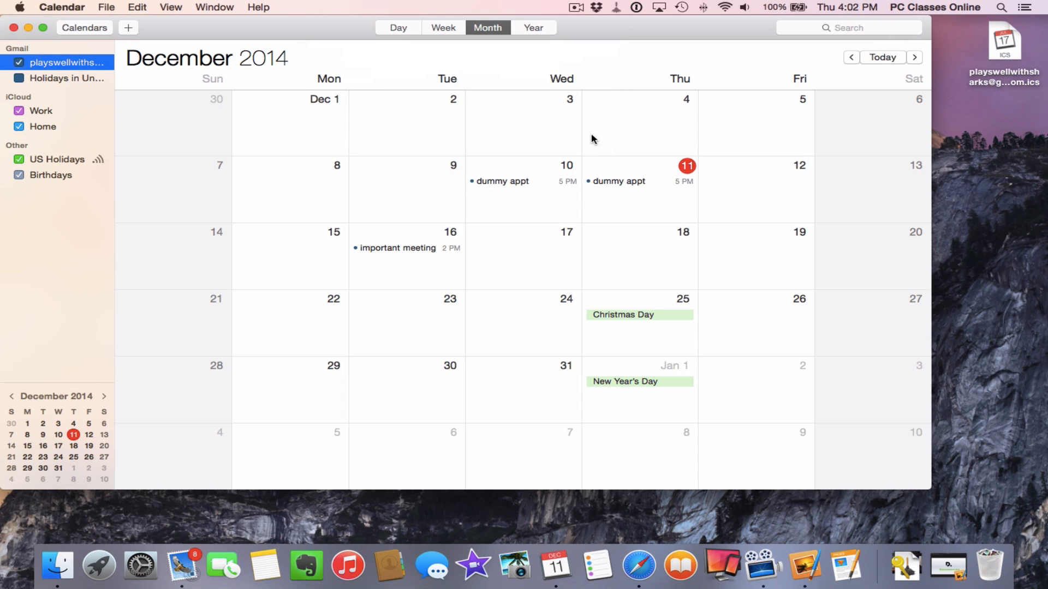
Uncheck 'Enable this account' for Gmail in Calendar's Accounts preferences
click(62, 7)
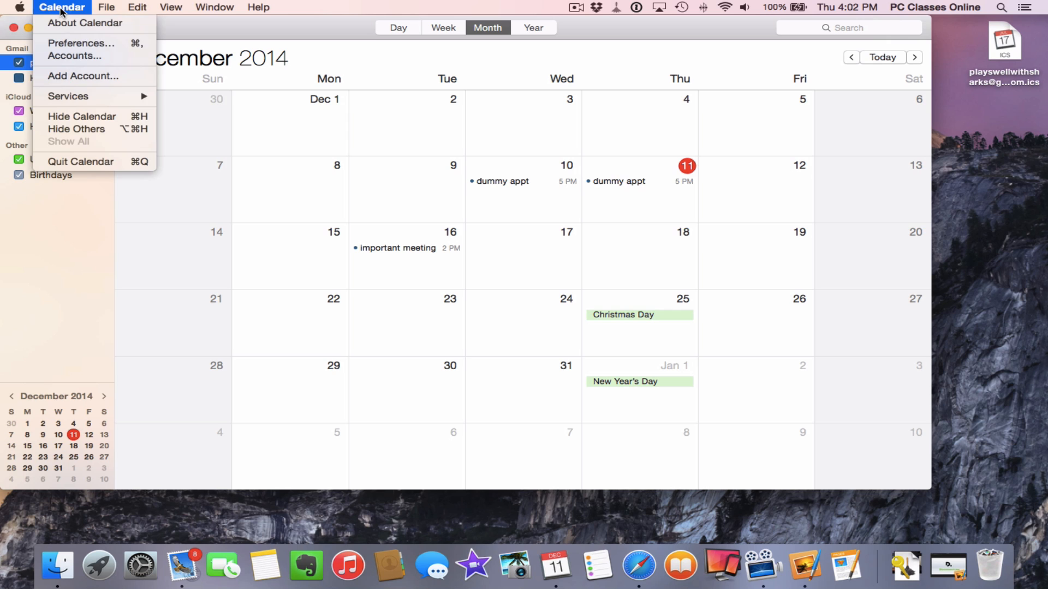
click(117, 47)
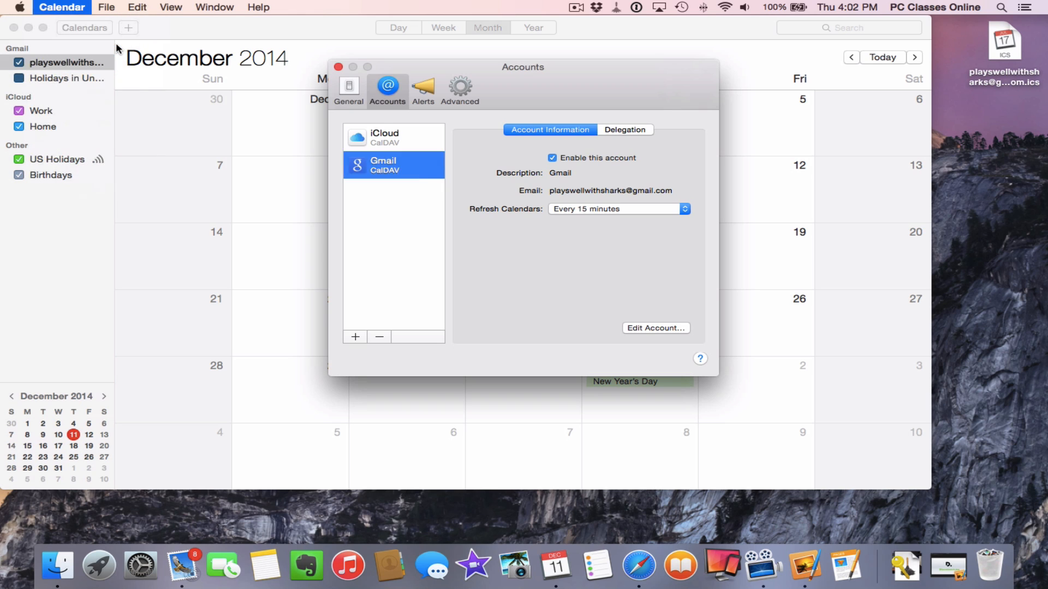
click(353, 166)
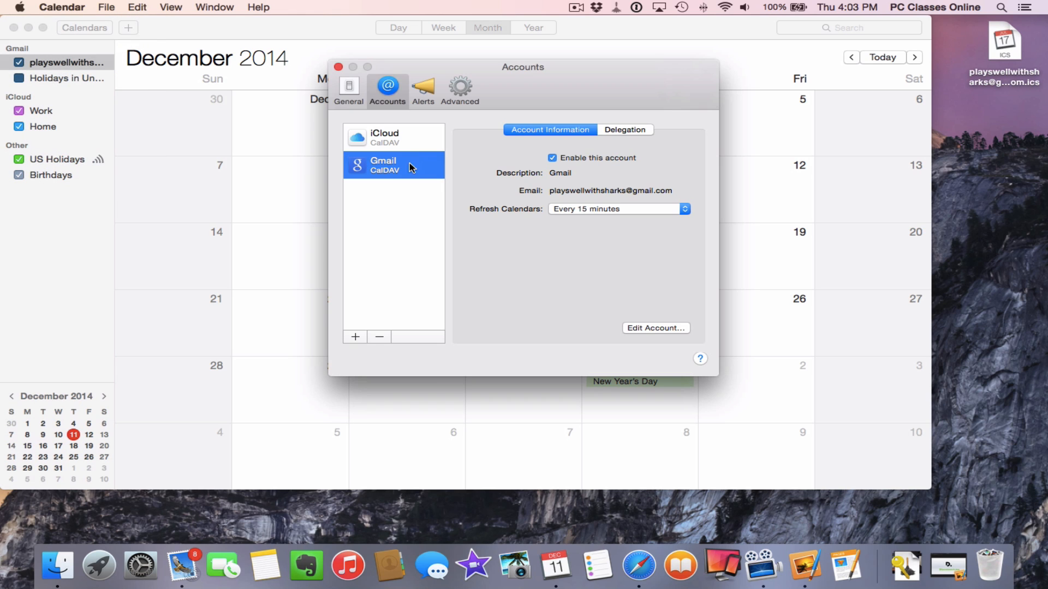
click(553, 158)
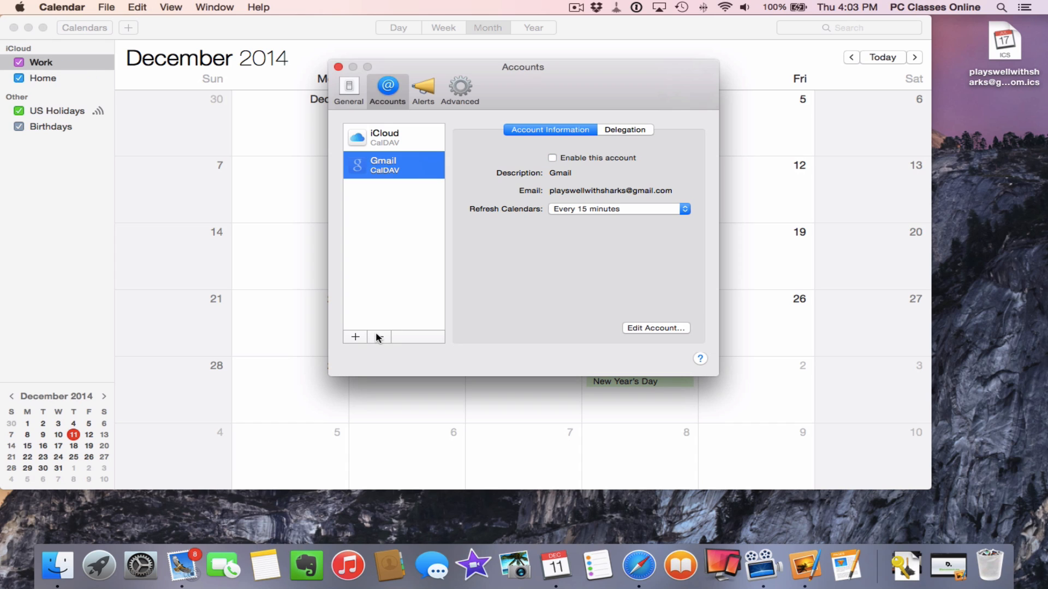
click(339, 67)
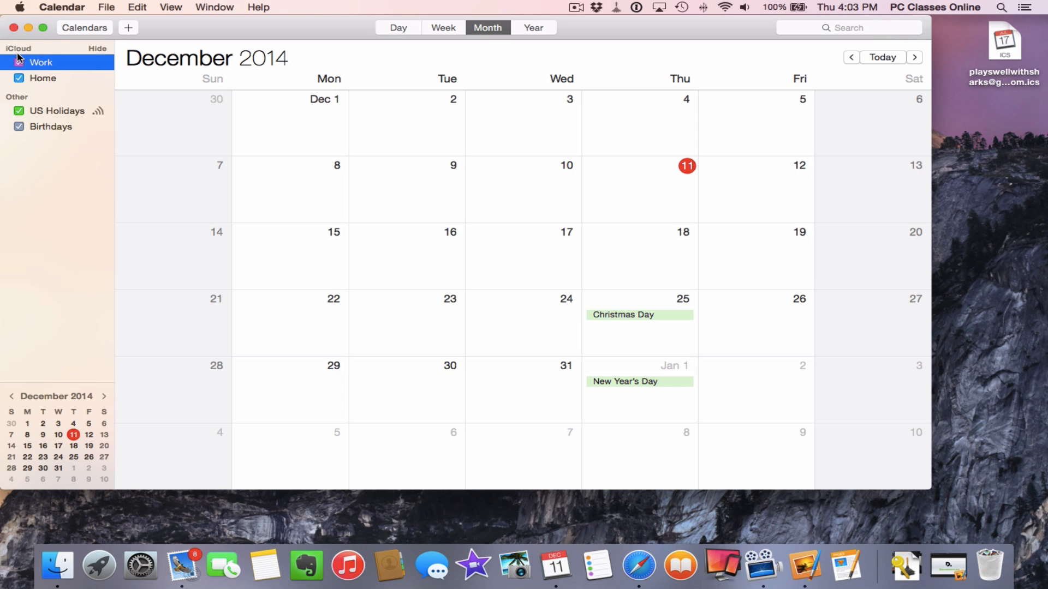
Import the exported Gmail .ics file into the iCloud Work calendar, removing unsafe alerts
click(105, 7)
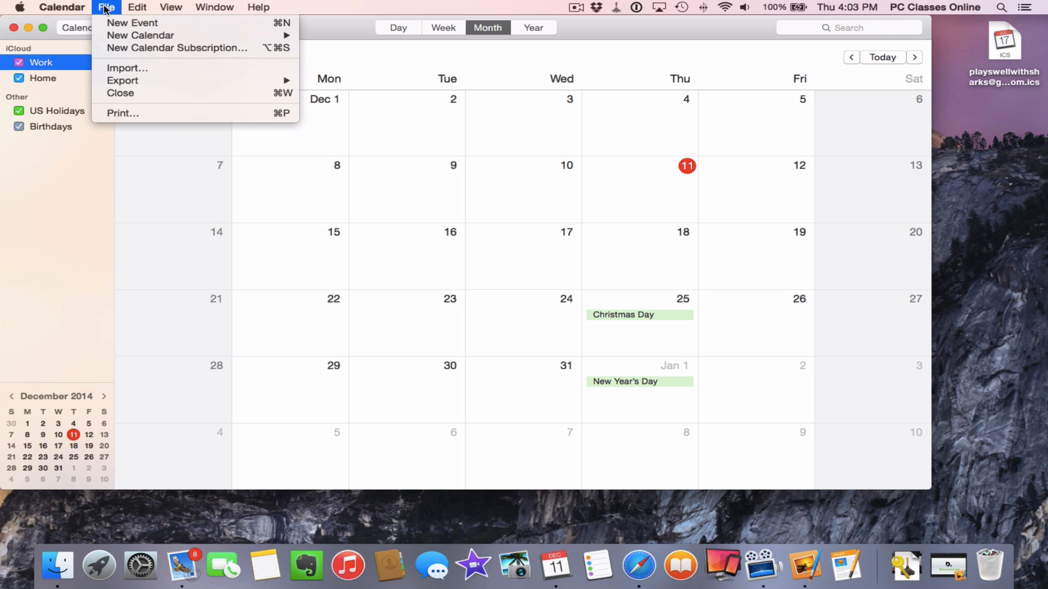
click(123, 68)
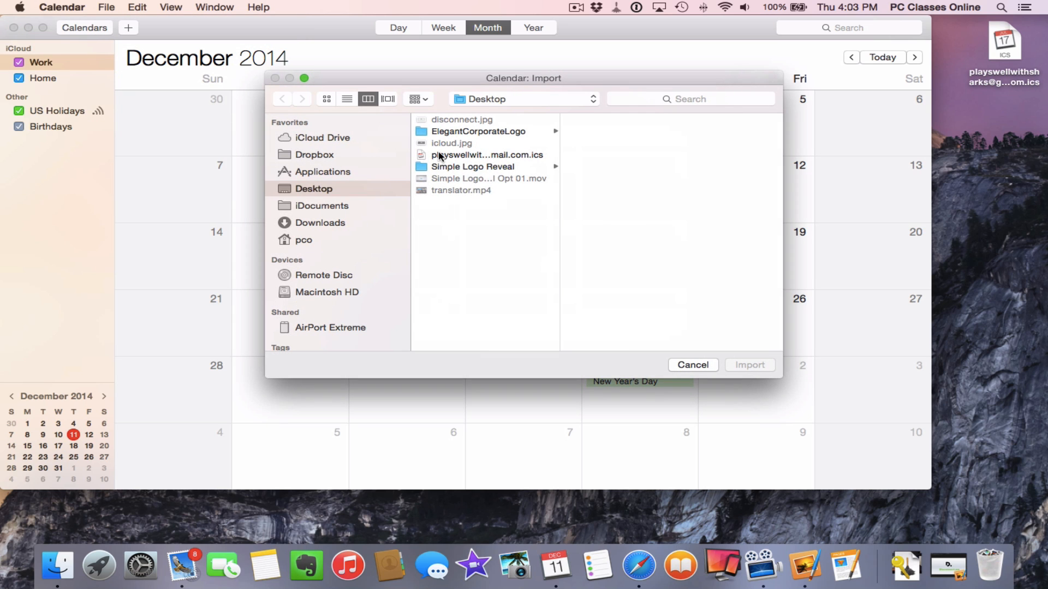
click(439, 156)
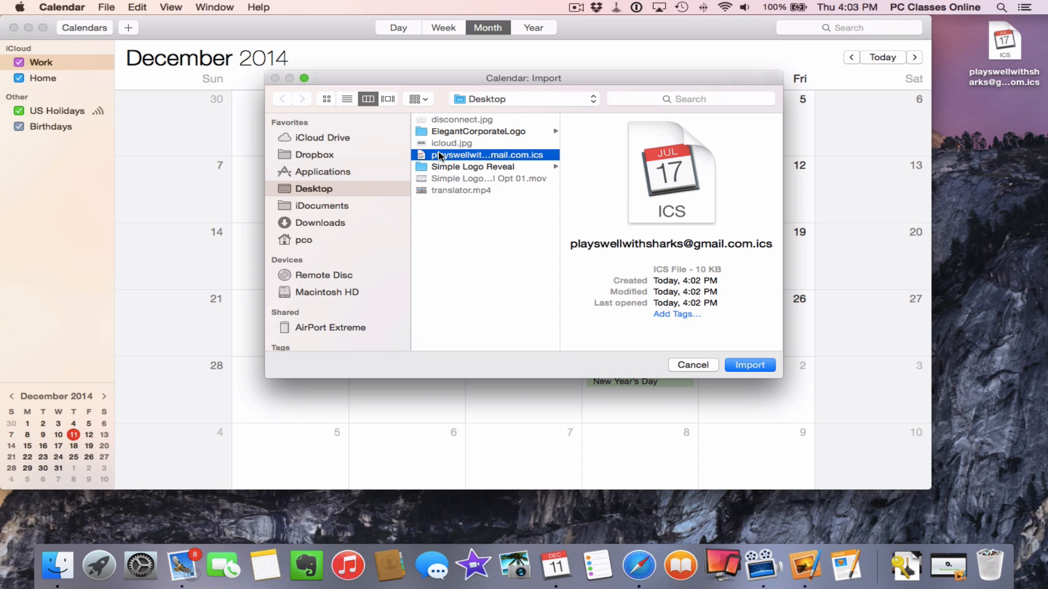
double_click(439, 156)
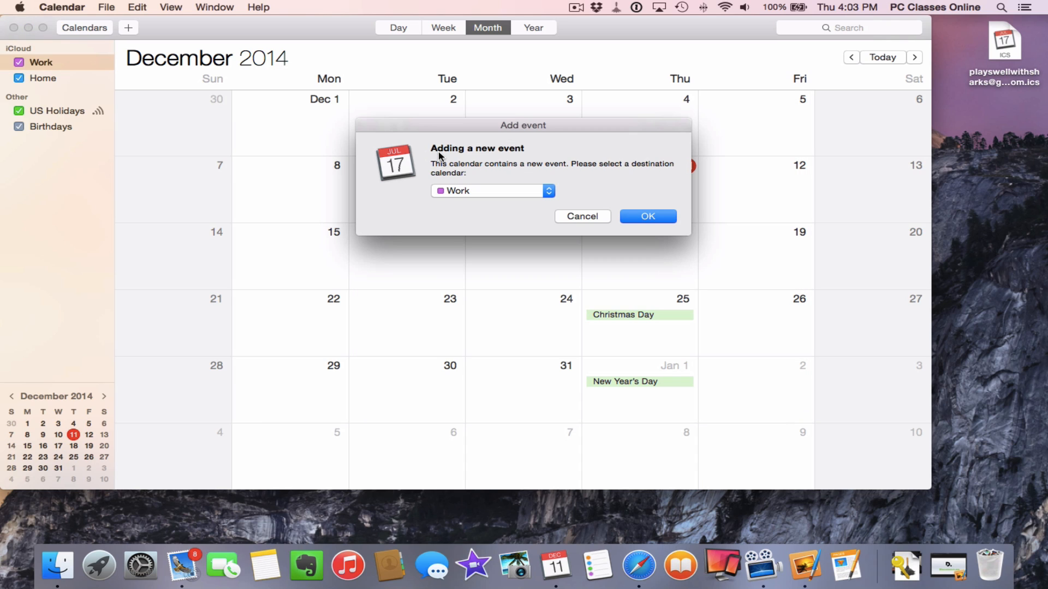
click(480, 188)
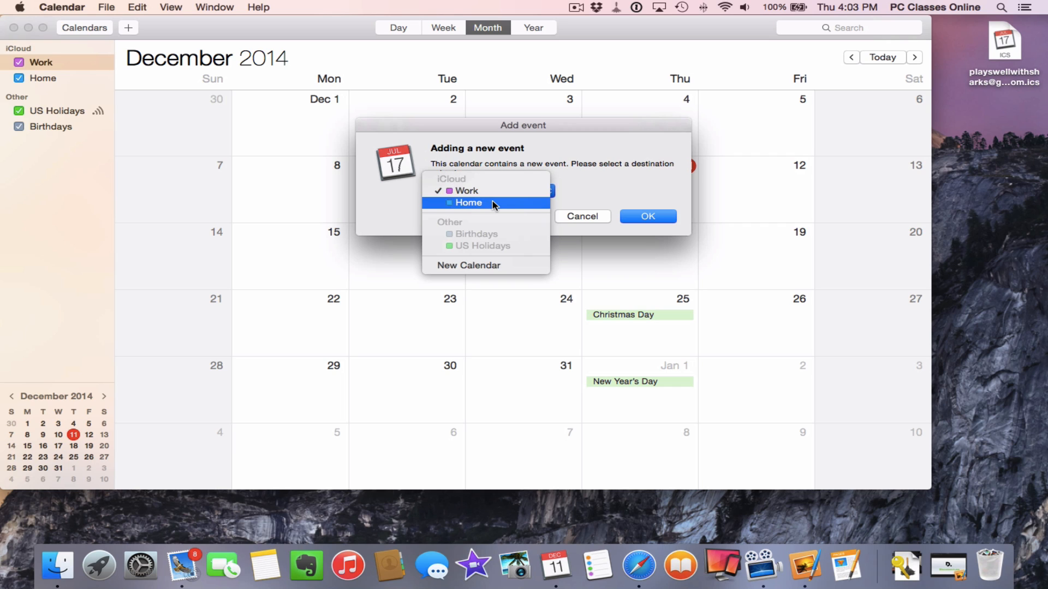
click(494, 191)
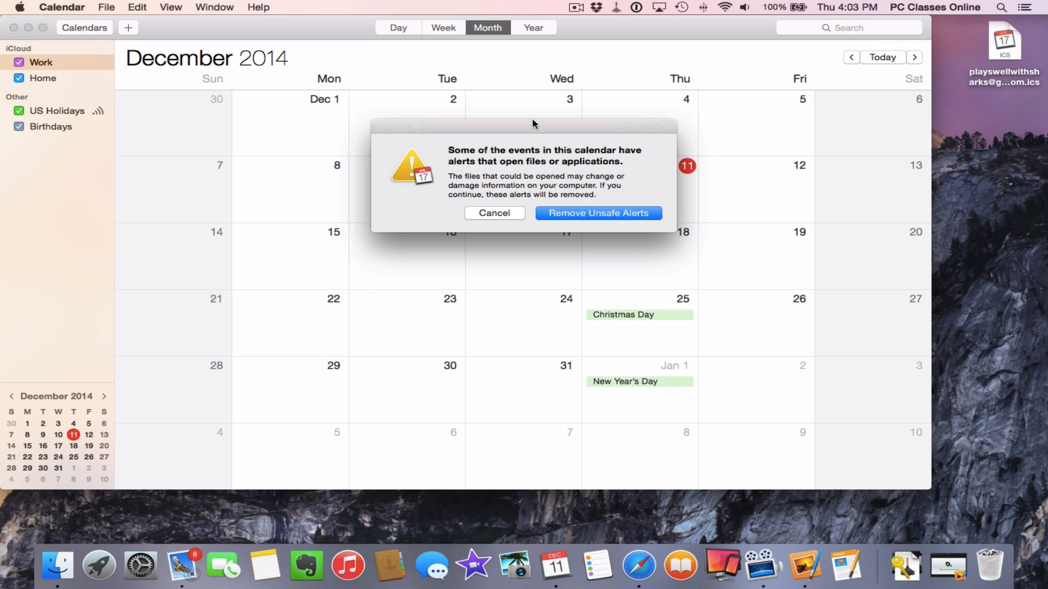
click(570, 216)
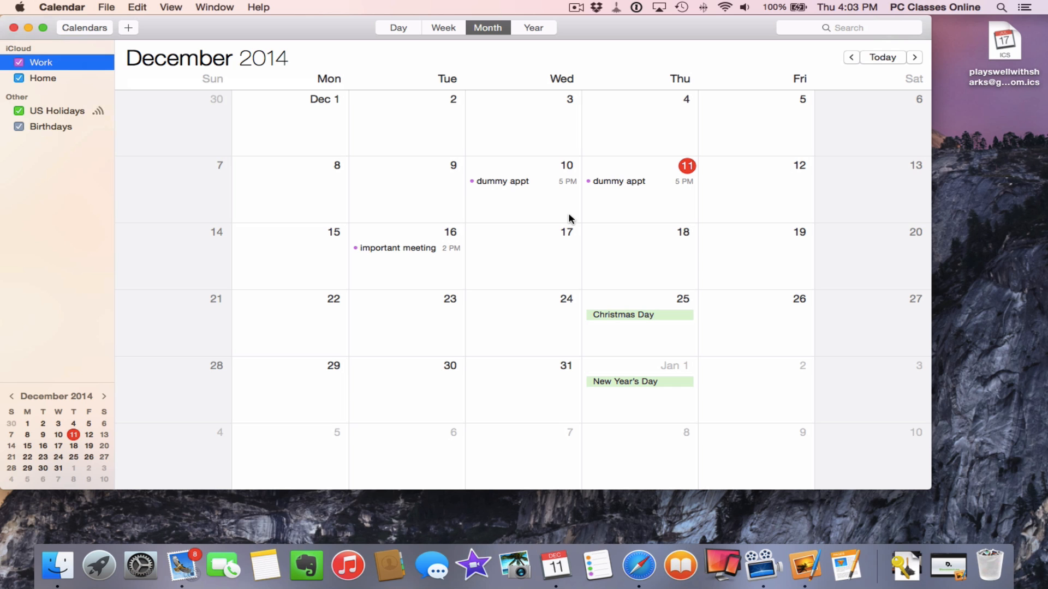
Close Calendar and launch Contacts
click(14, 27)
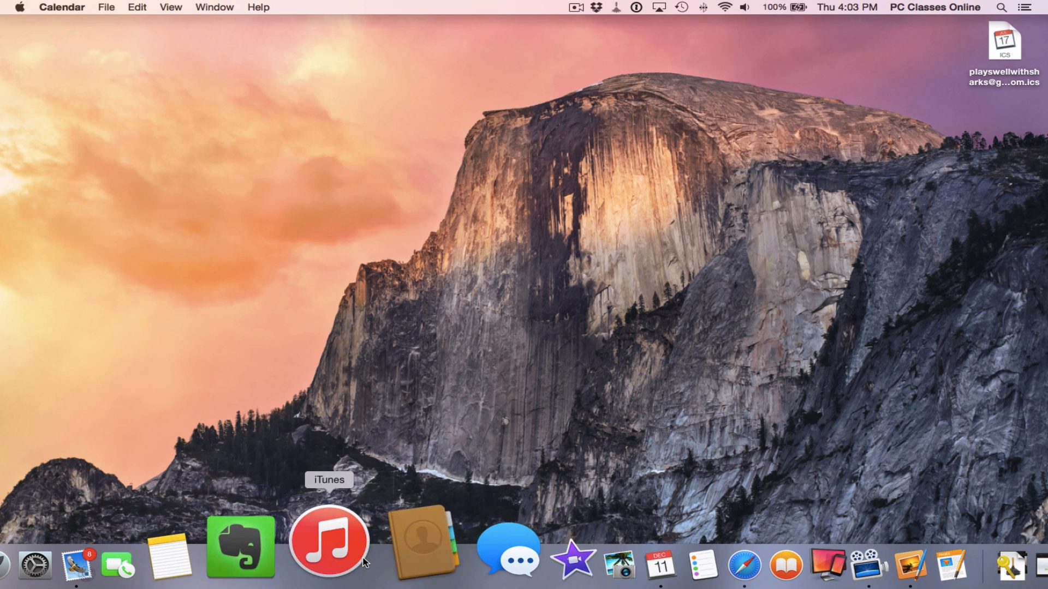
click(390, 555)
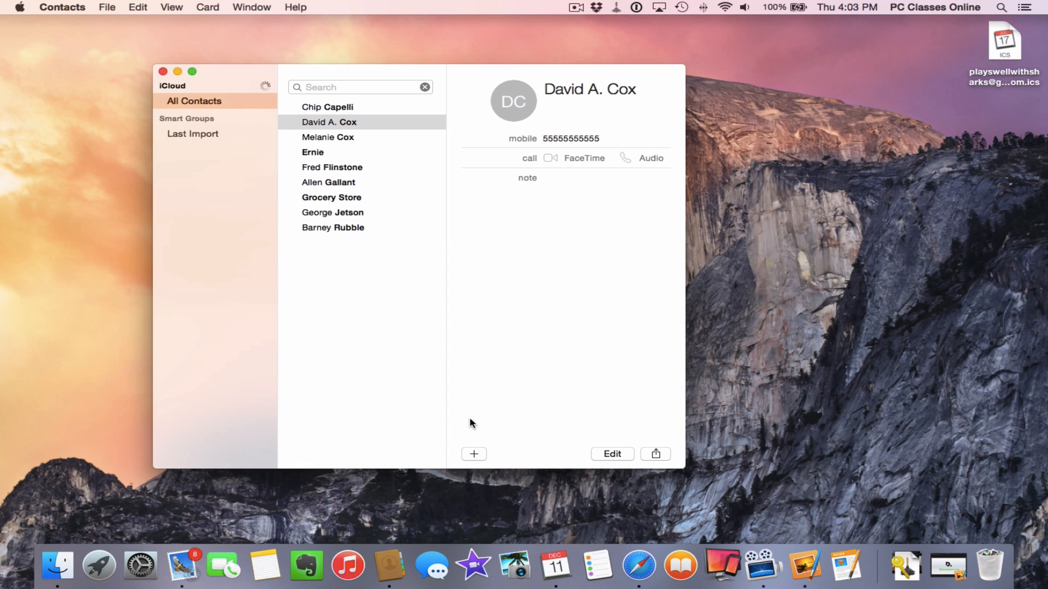
click(474, 453)
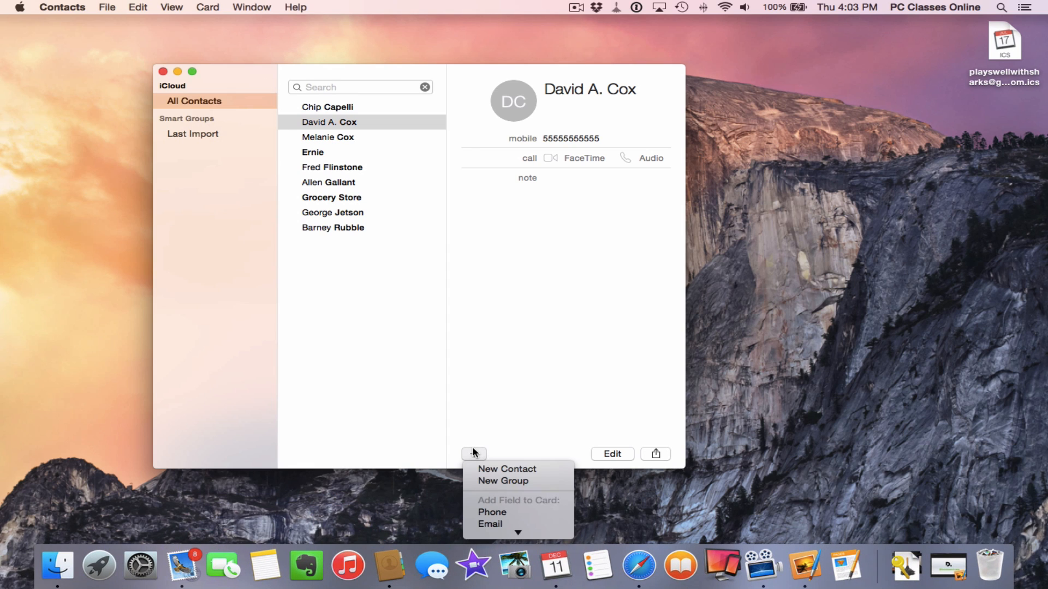
click(513, 352)
Enable the Gmail account in Contacts' Accounts preferences and start a new blank contact card
click(62, 8)
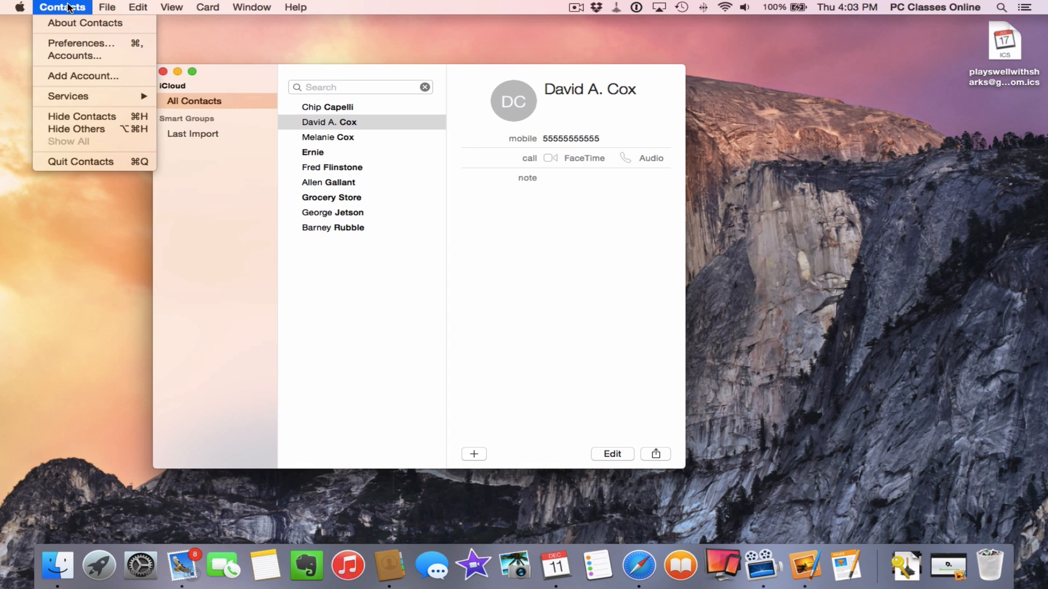
click(72, 43)
click(386, 178)
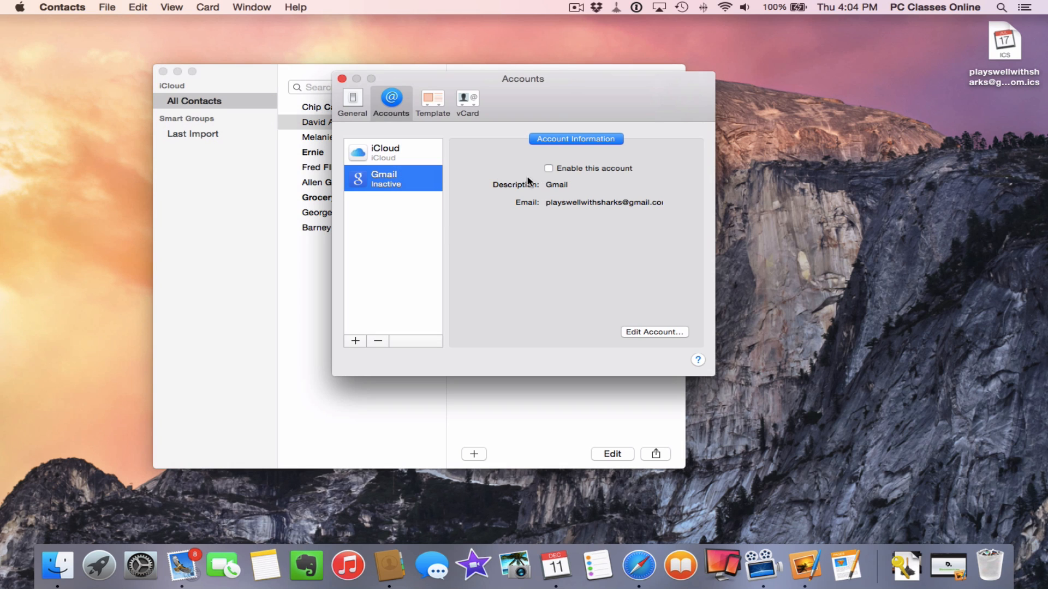
click(550, 168)
key(super+w)
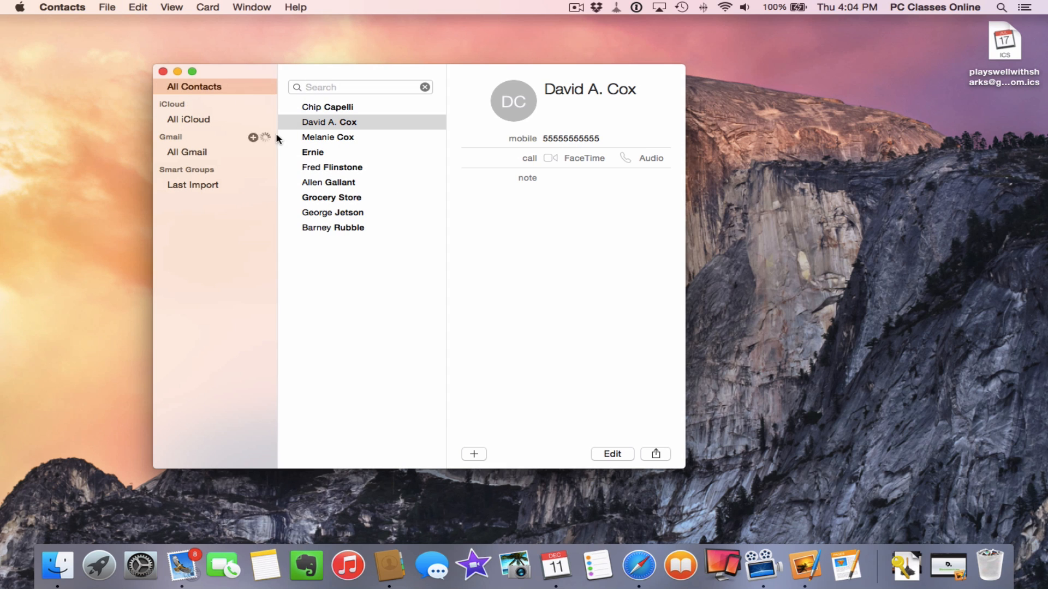
click(475, 452)
click(493, 470)
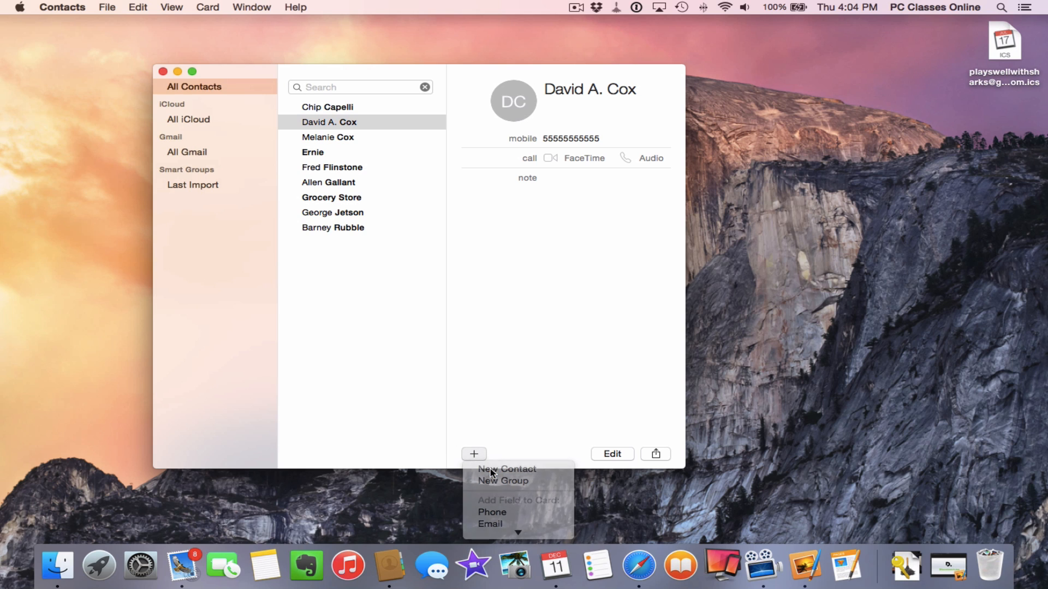
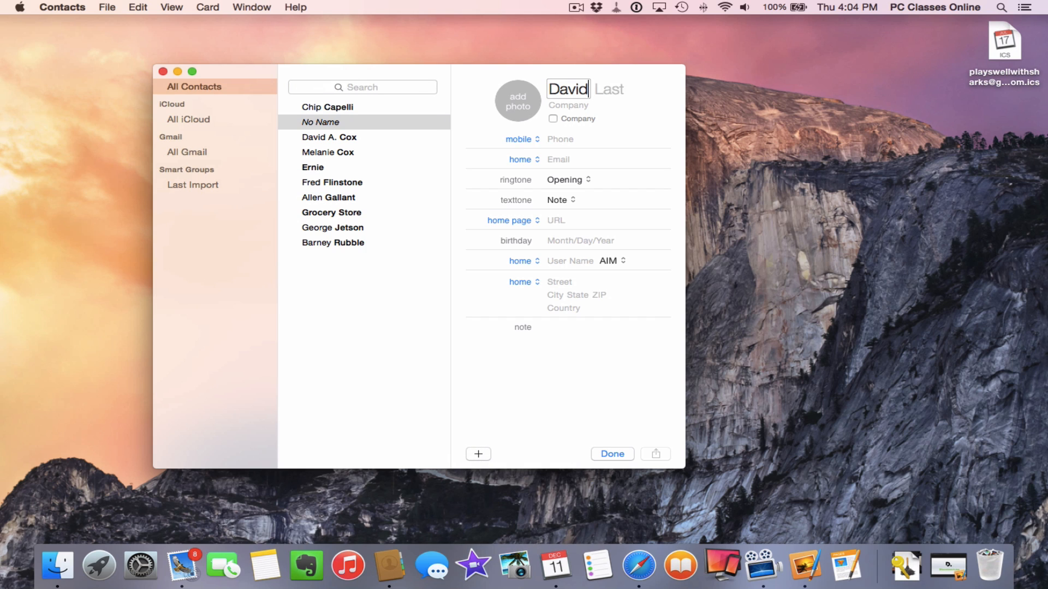
Enter the new contact's first name, last name and home e-mail address
key(Tab)
key(Tab)
key(Tab)
key(Tab)
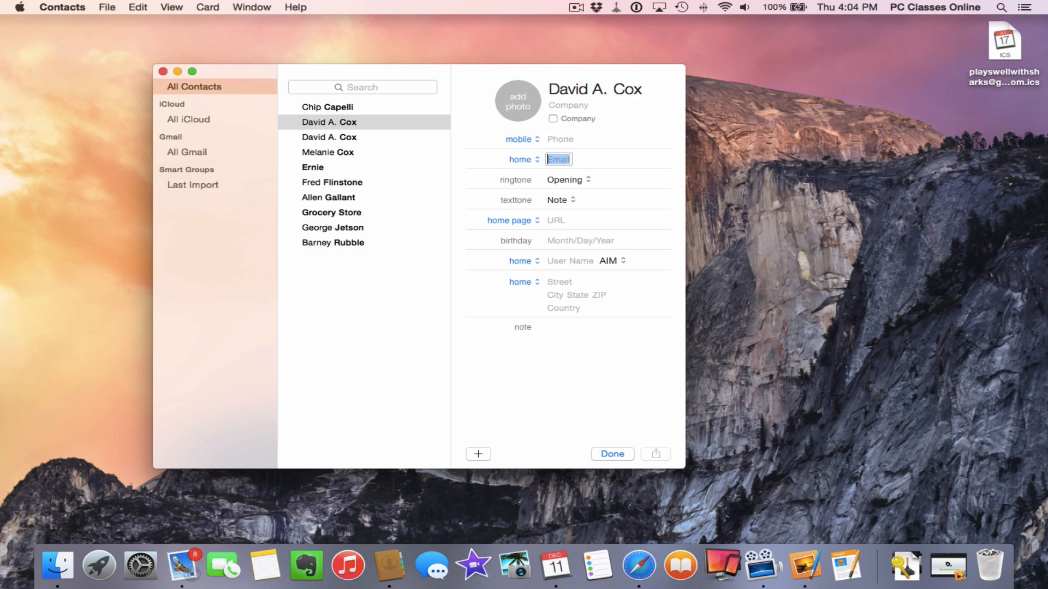
text(44389854379583)
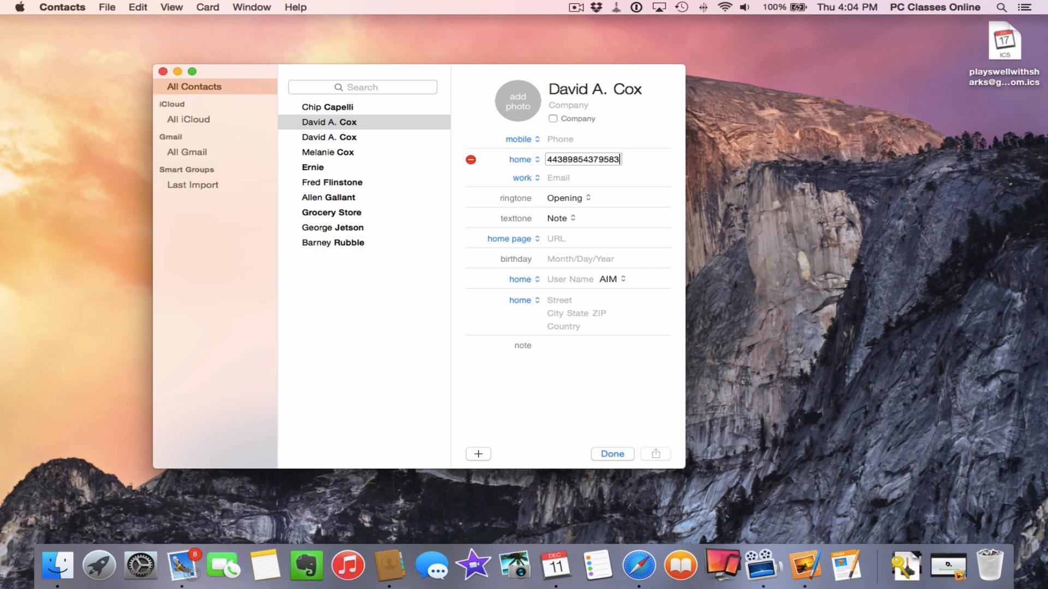
text(@fldskajflkd.c)
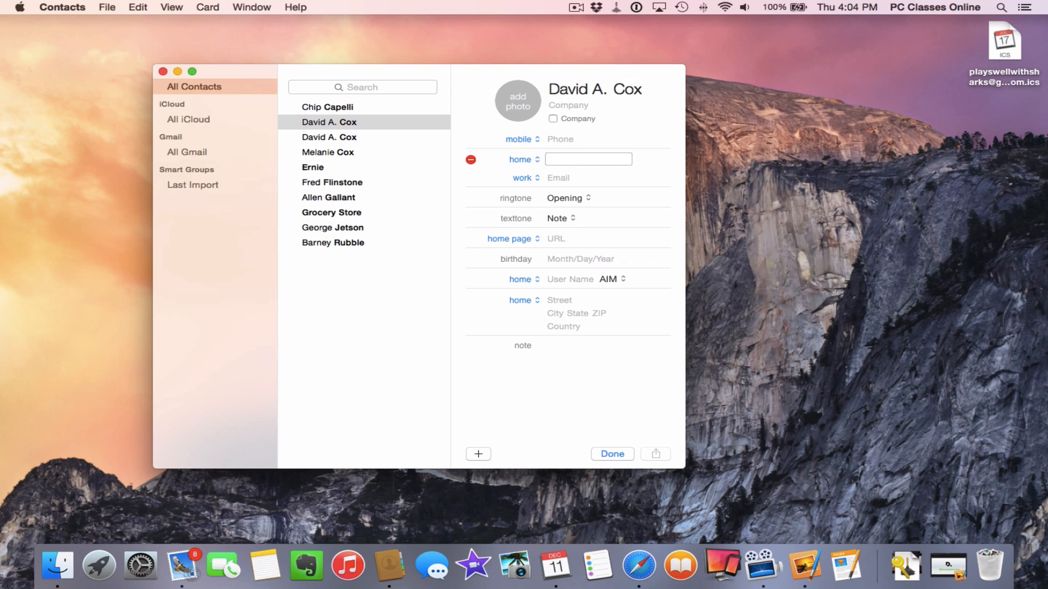
text(om)
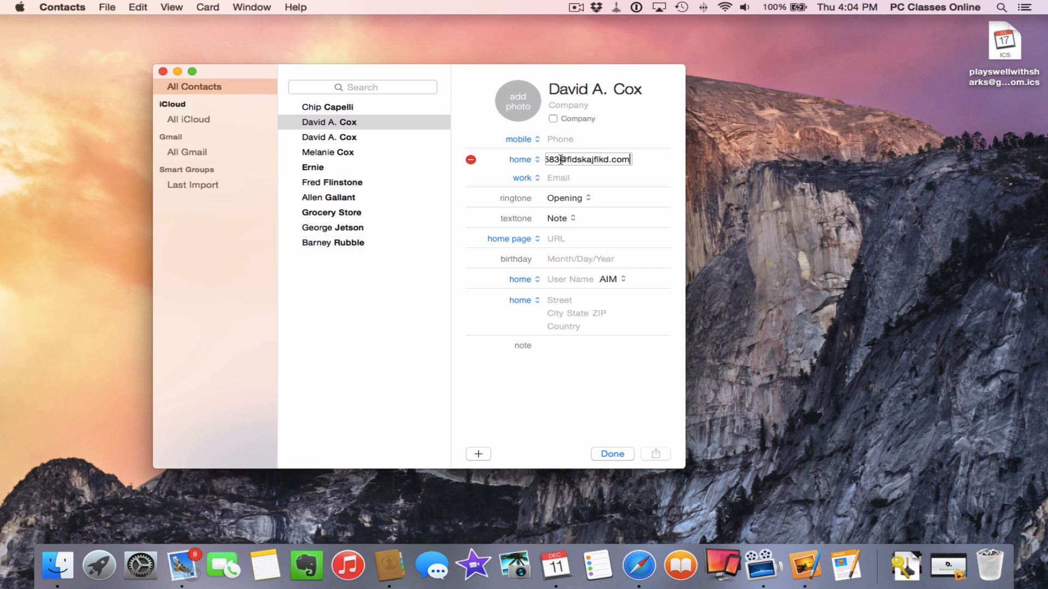
Add a mobile phone number to the card and select the second duplicate-named contact
click(558, 141)
text(23423423424)
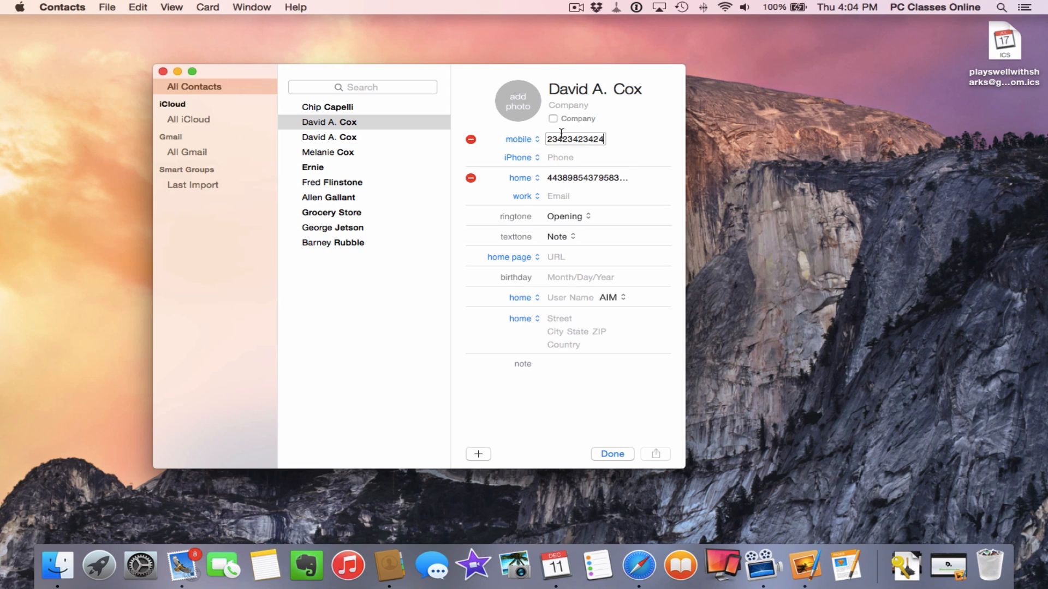
click(572, 107)
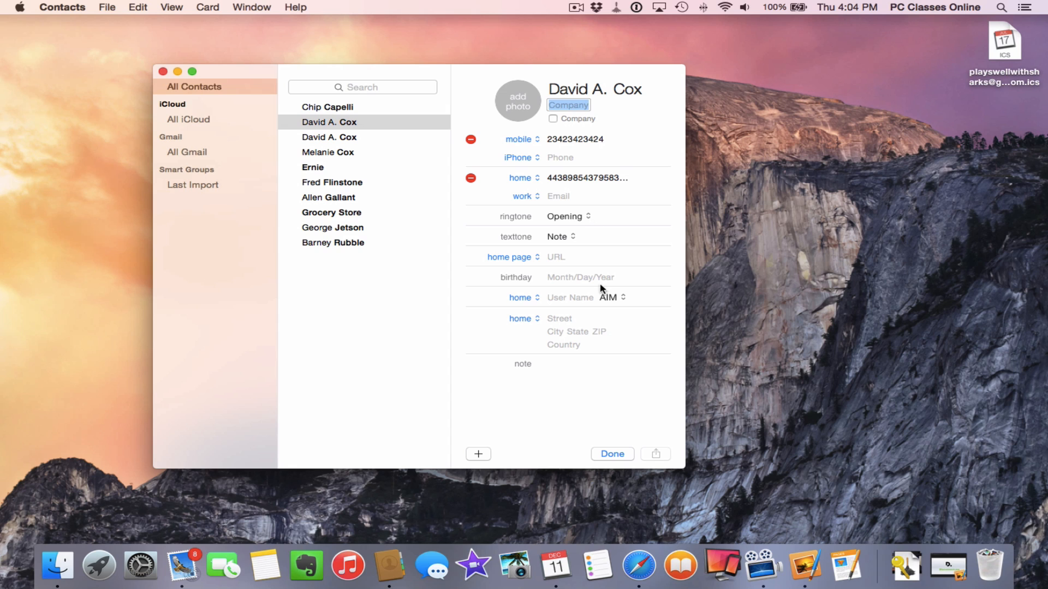
click(619, 455)
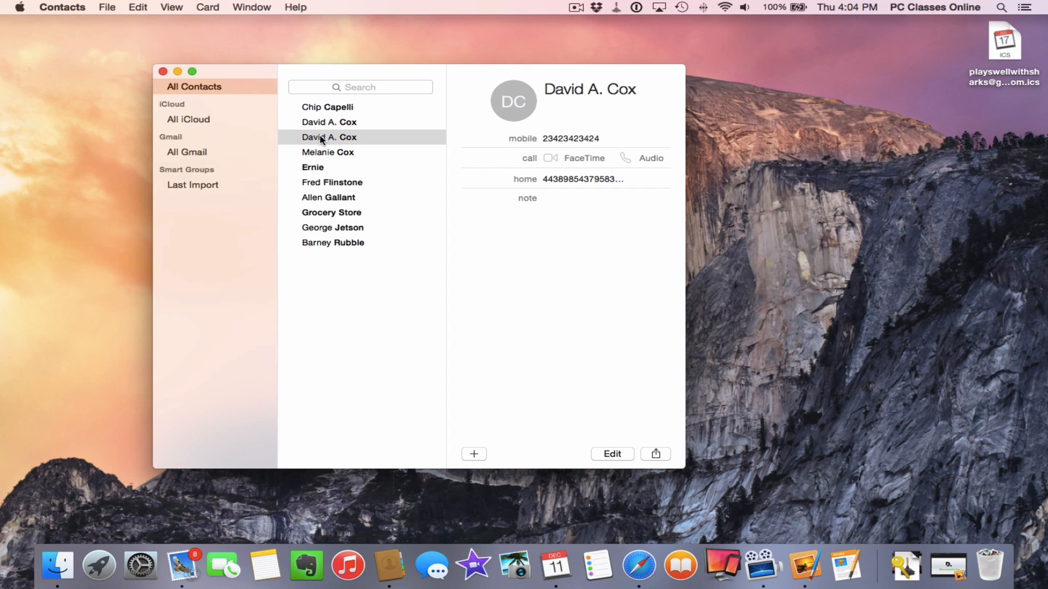
Copy the duplicate contact into the Gmail account and confirm All Gmail holds just that card
drag(322, 137, 199, 159)
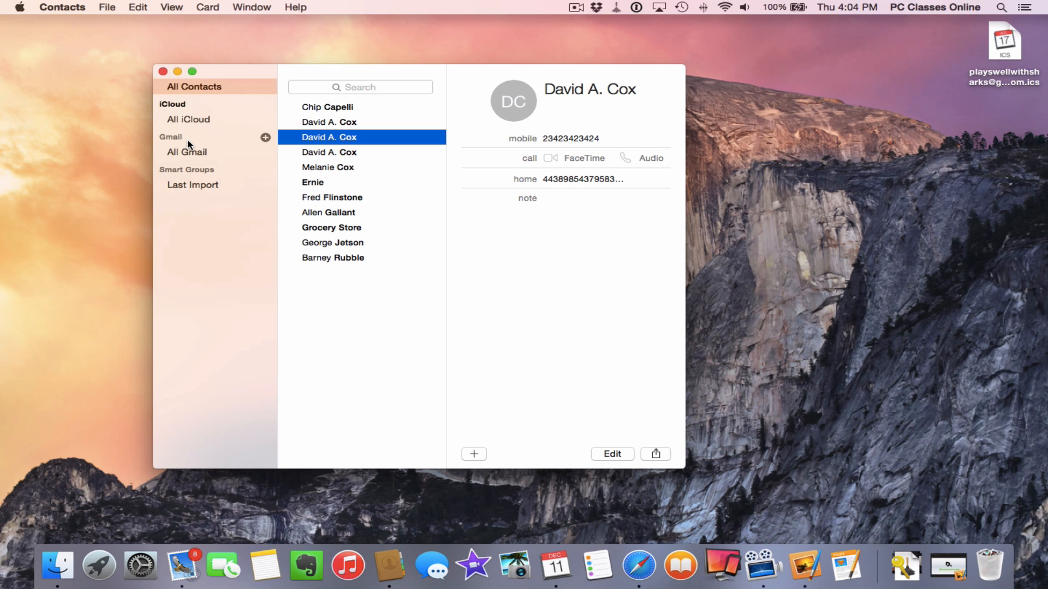
click(185, 151)
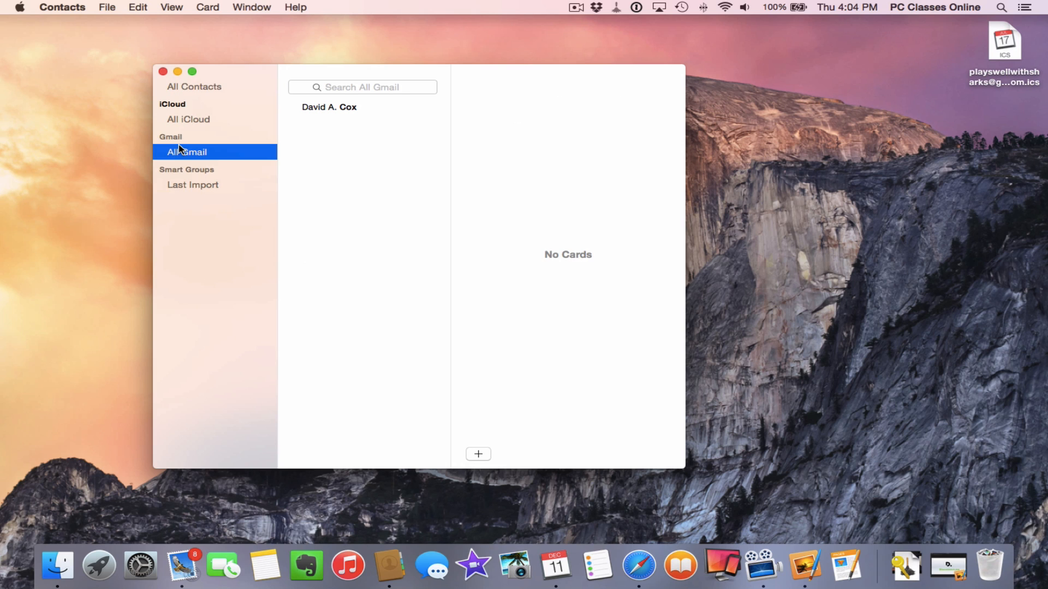
click(325, 111)
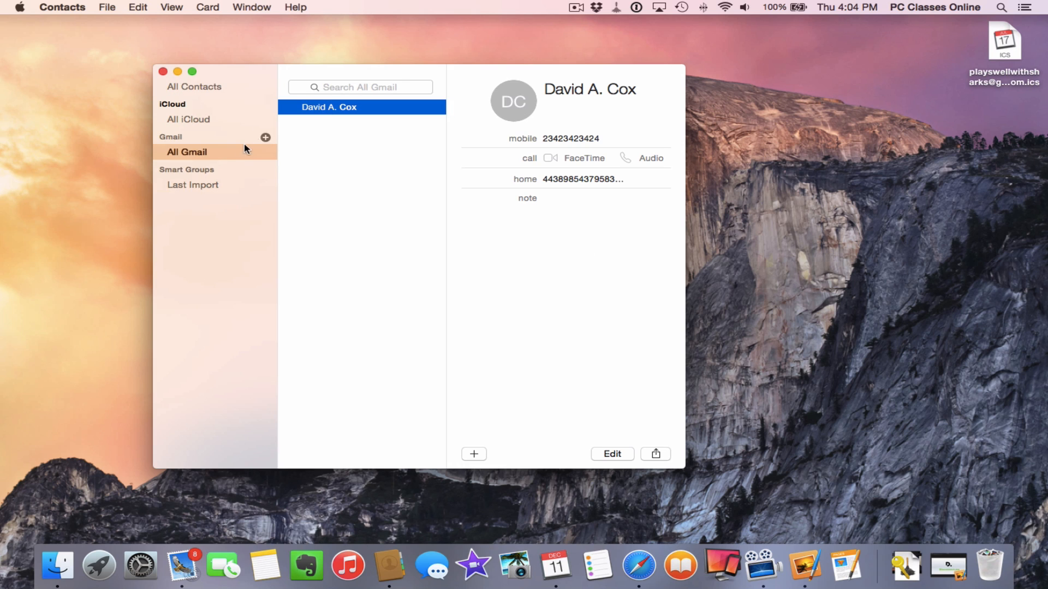
click(221, 153)
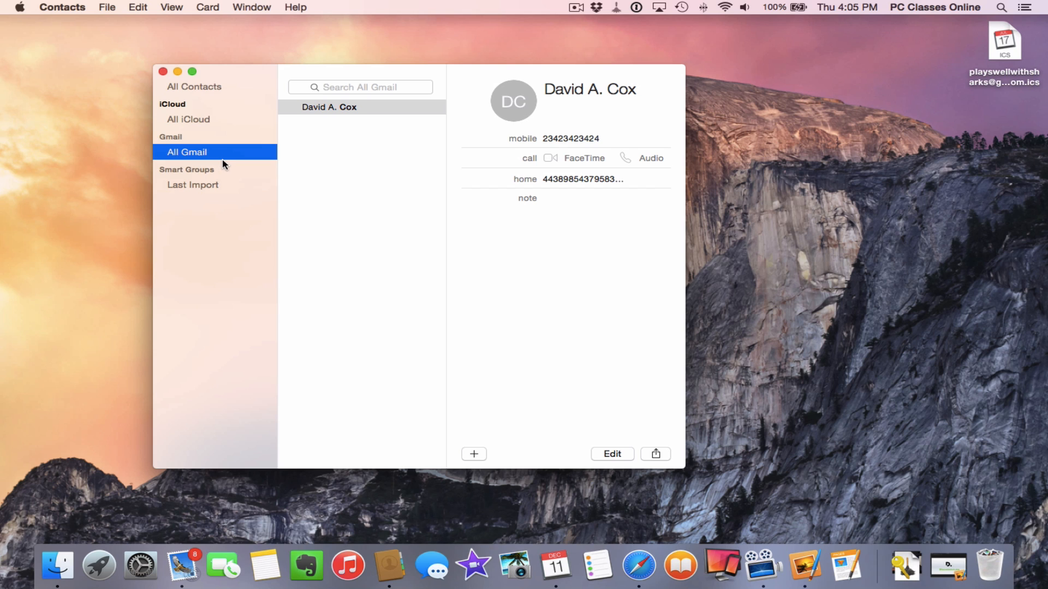
Export the Gmail contact as a .vcf vCard to the Desktop
click(107, 8)
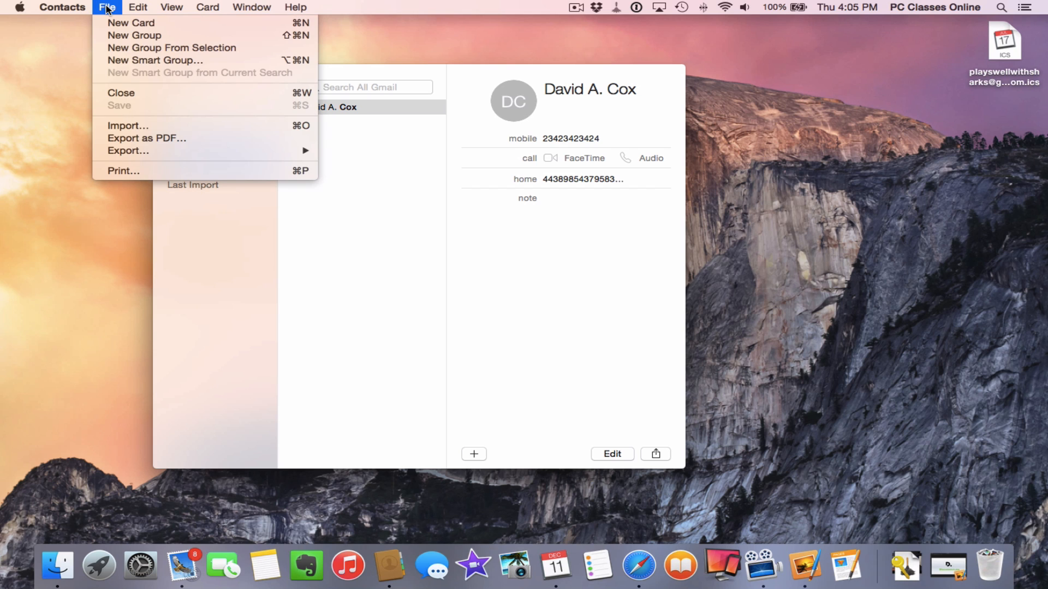
mouse_move(125, 157)
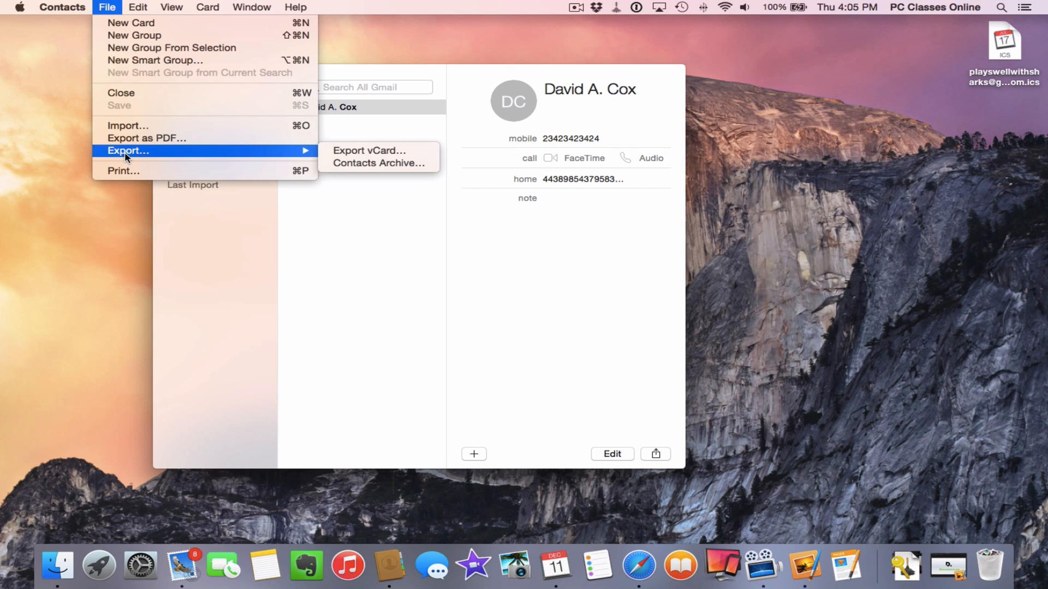
click(330, 154)
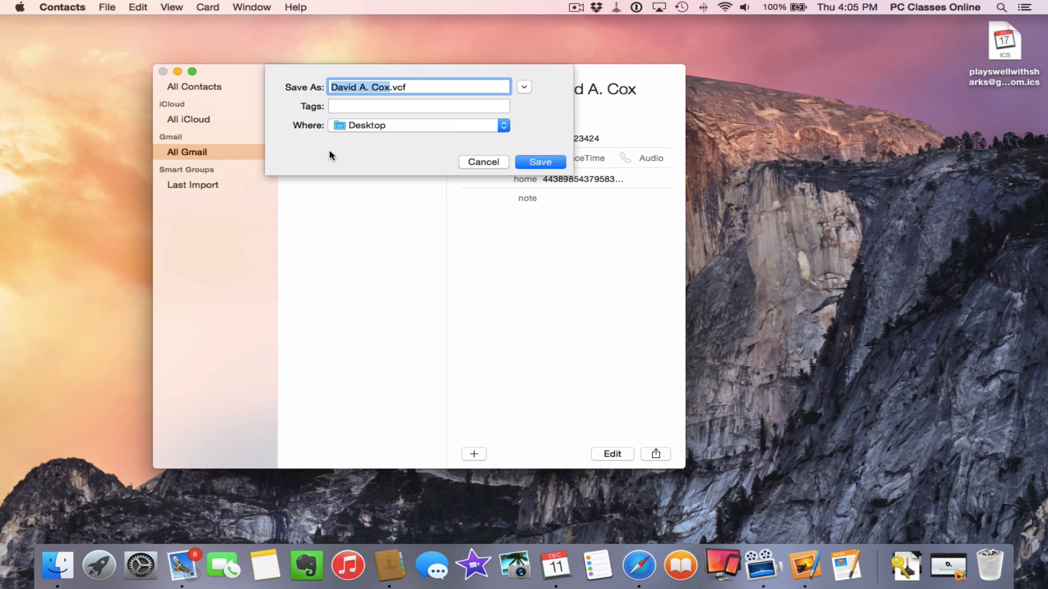
click(536, 158)
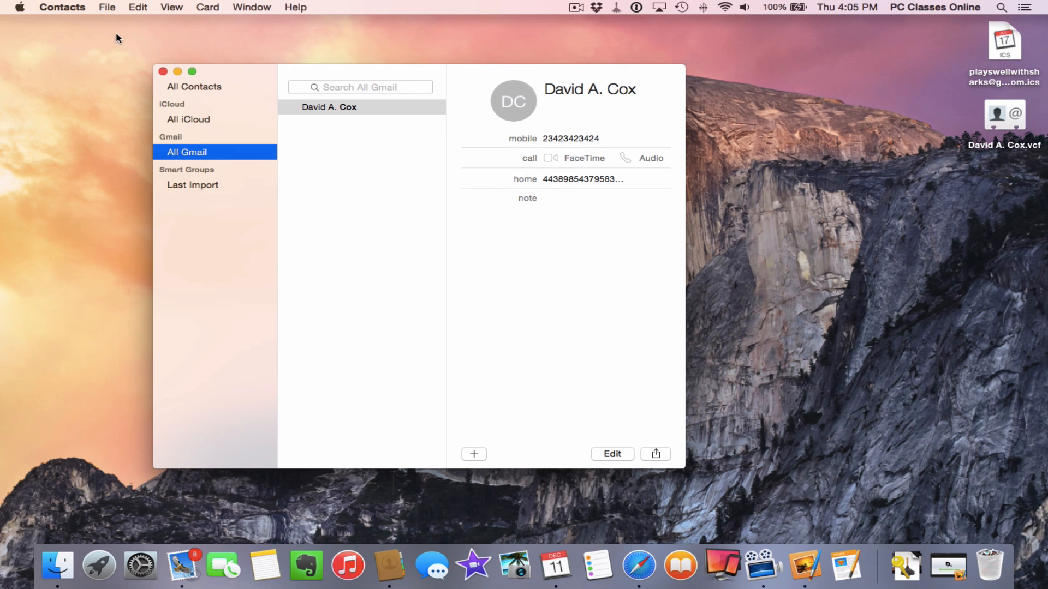
click(71, 9)
Disable the Gmail account in Contacts Accounts preferences, then show all iCloud contacts
click(73, 42)
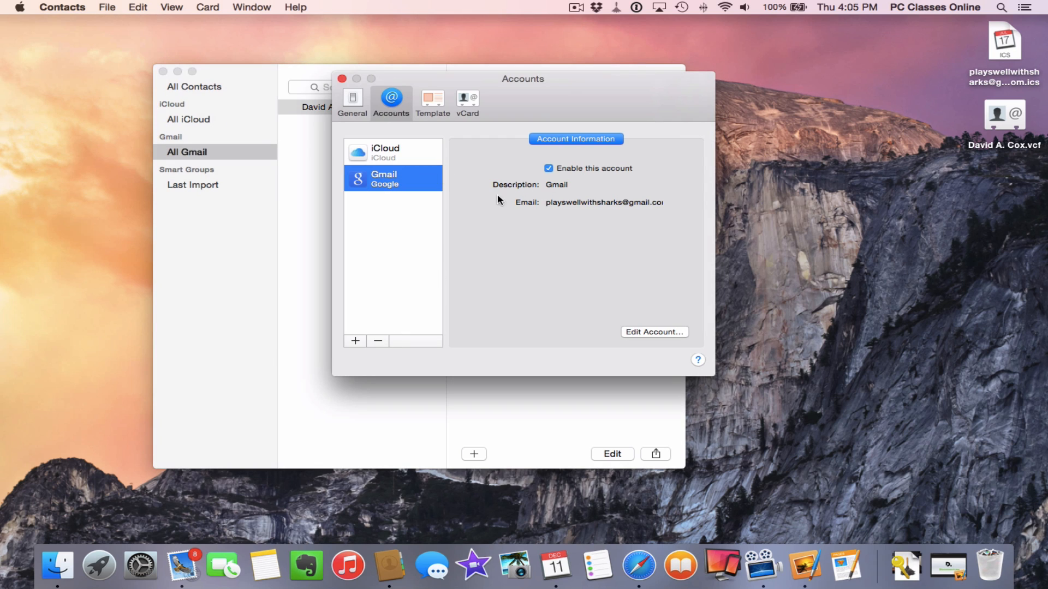
click(549, 168)
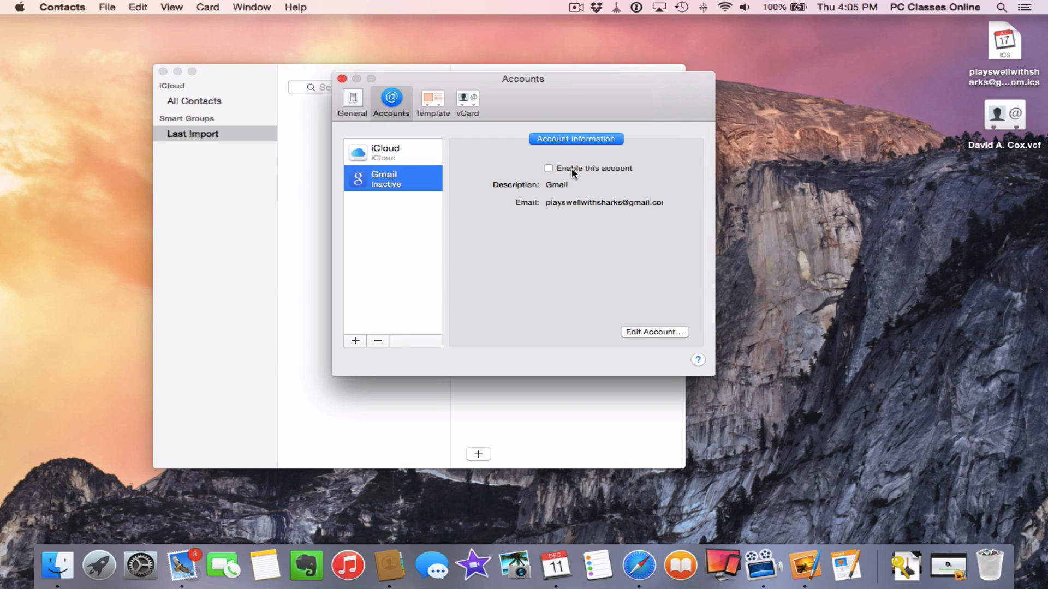
click(341, 78)
click(222, 104)
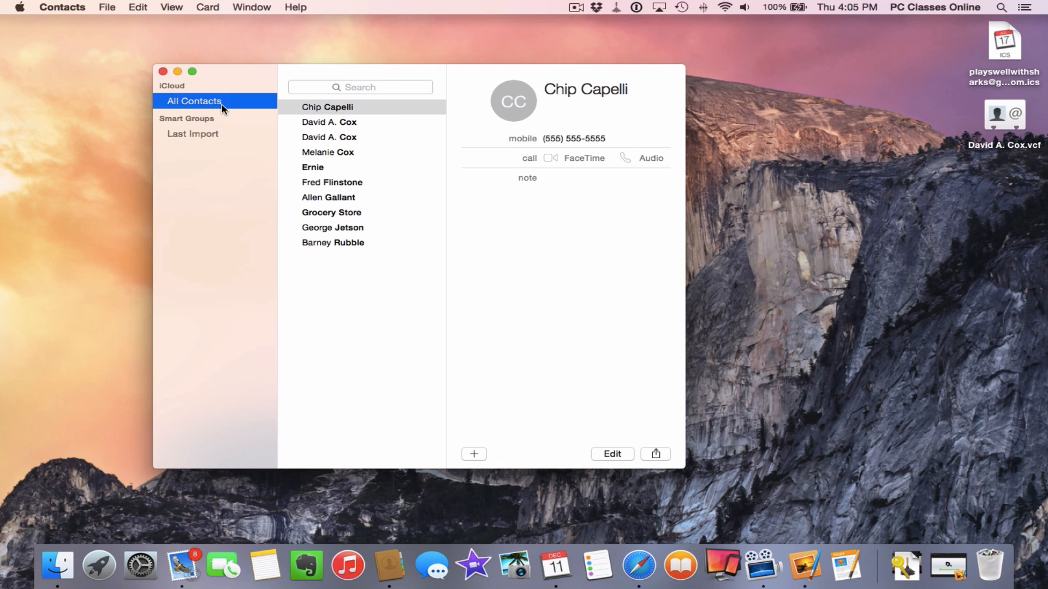
Import the exported .vcf vCard from the Desktop into the iCloud contacts
click(105, 7)
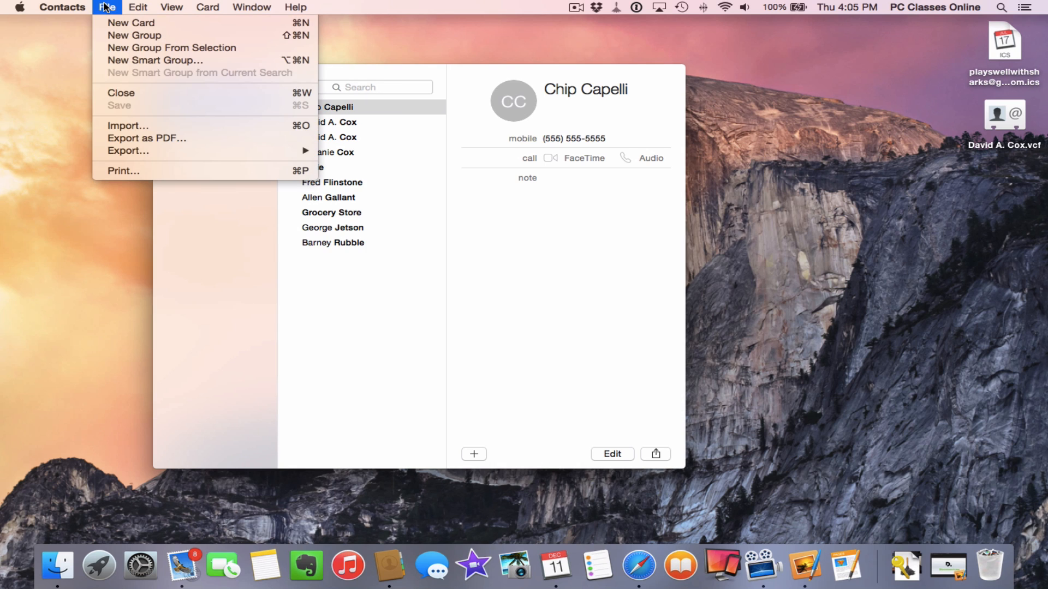
click(133, 125)
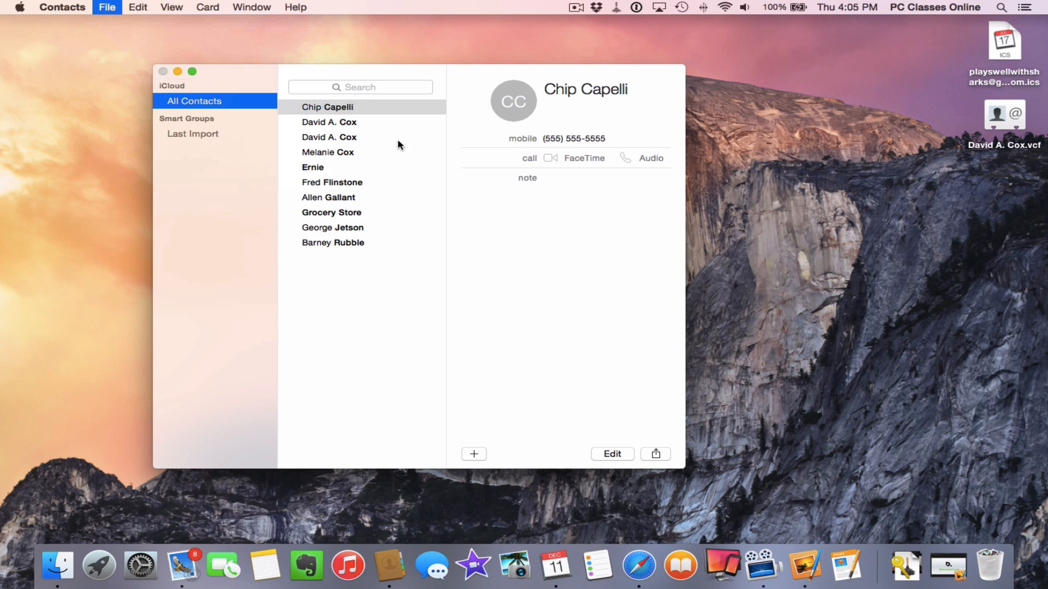
click(353, 98)
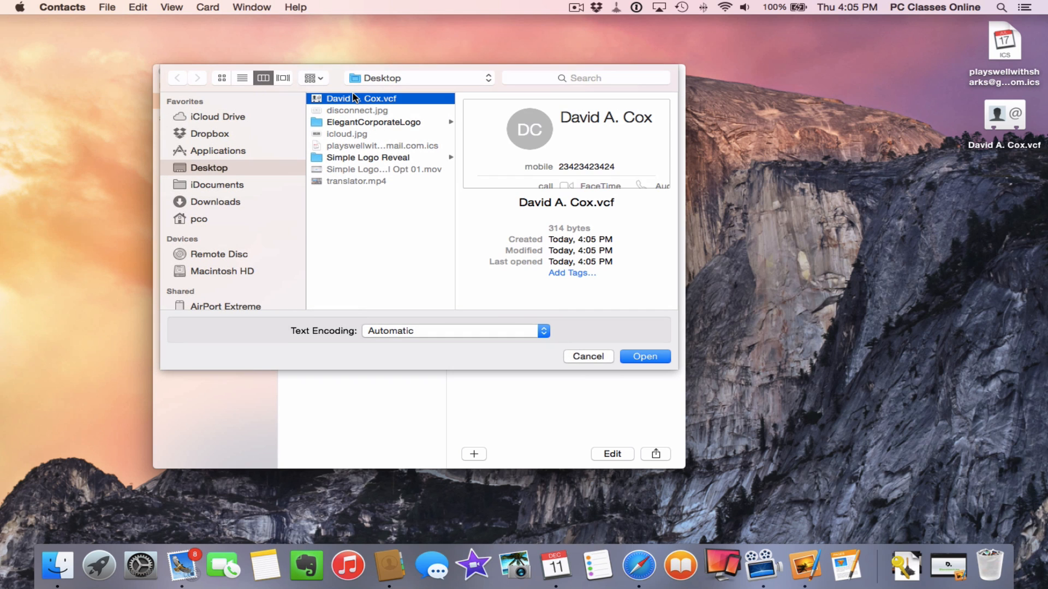
key(Return)
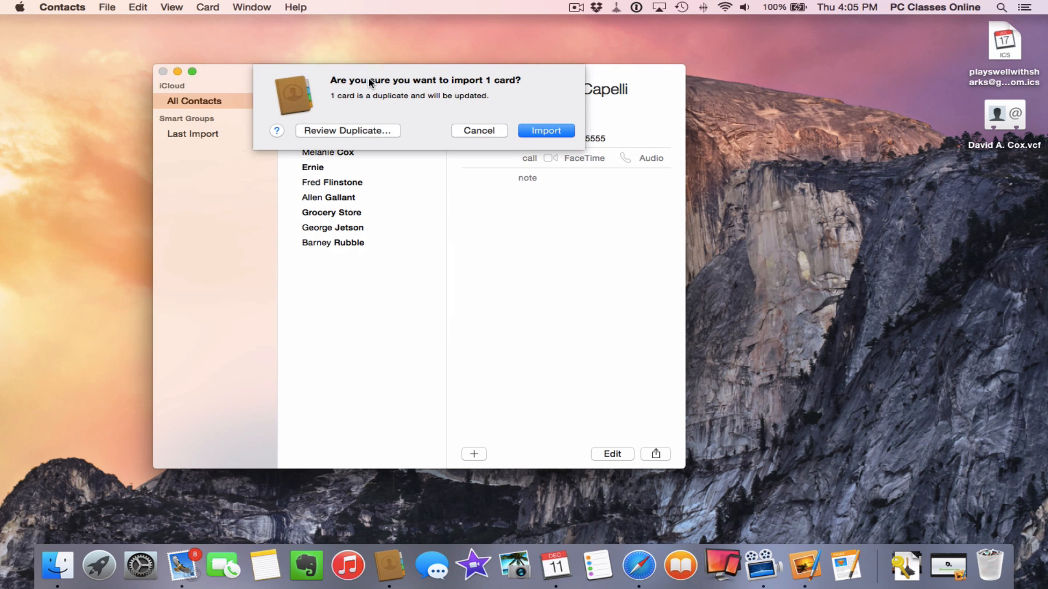
key(Return)
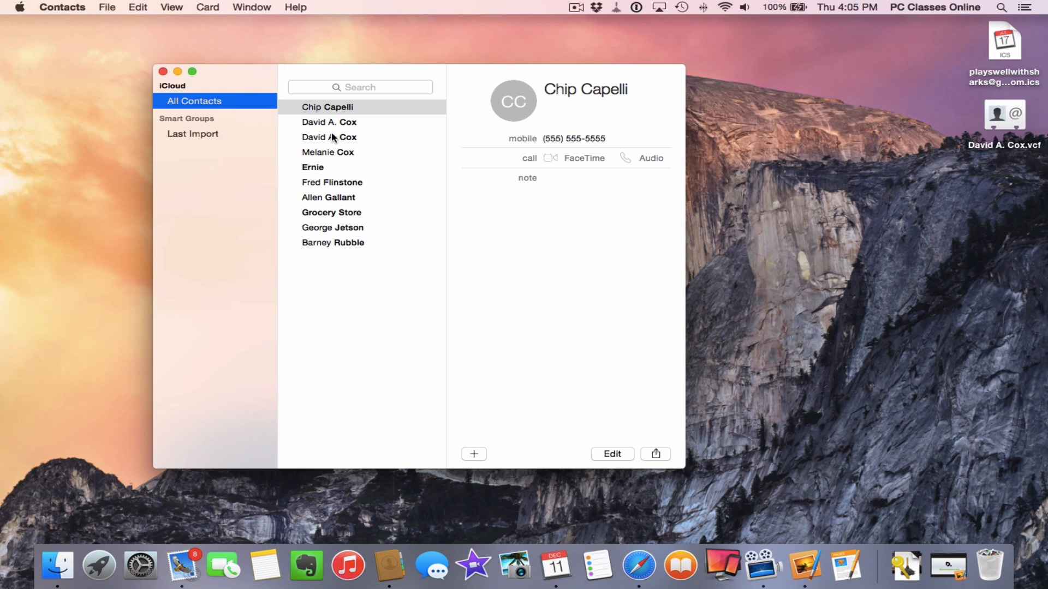
Merge the duplicate contact cards with Look for Duplicates, check the result, and close Contacts
click(211, 8)
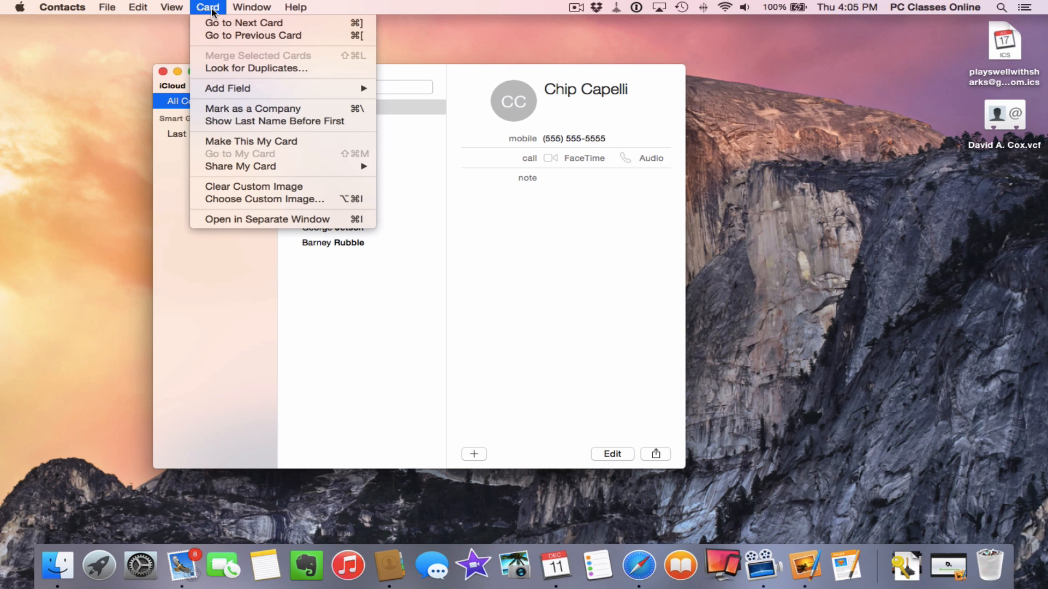
click(313, 73)
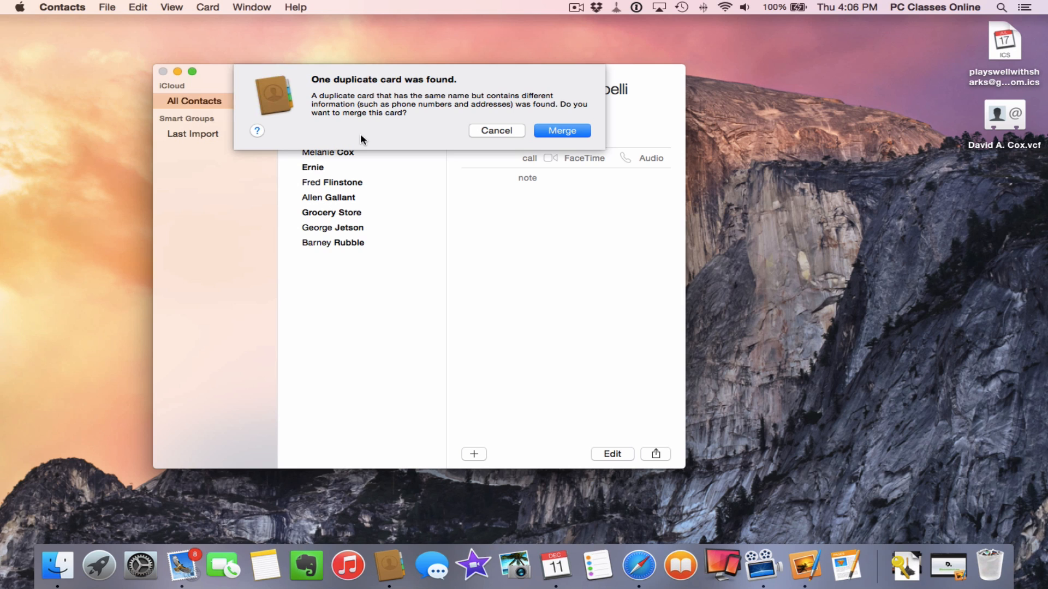
click(564, 133)
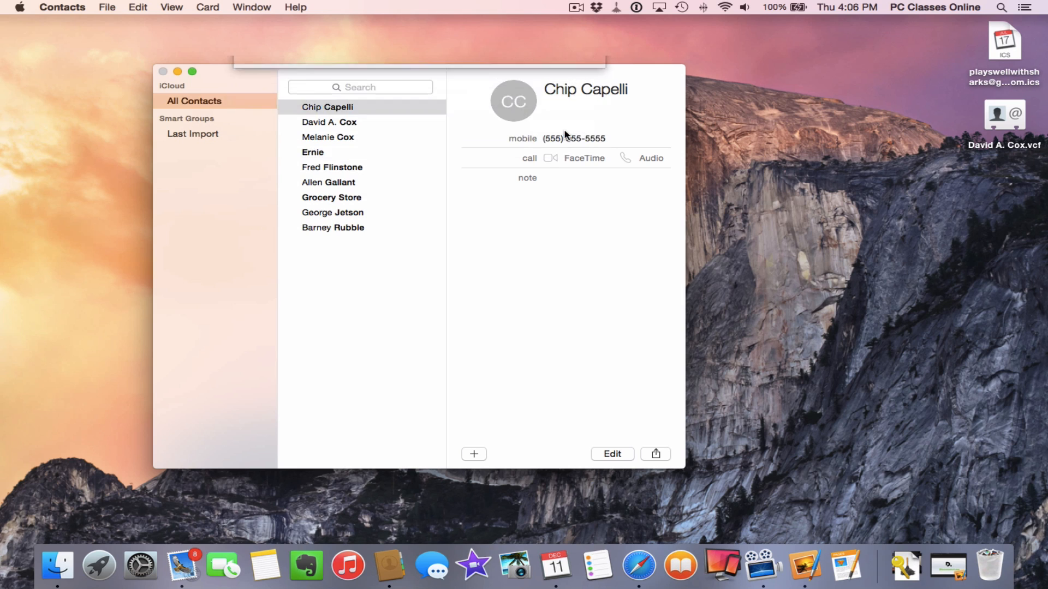
click(344, 121)
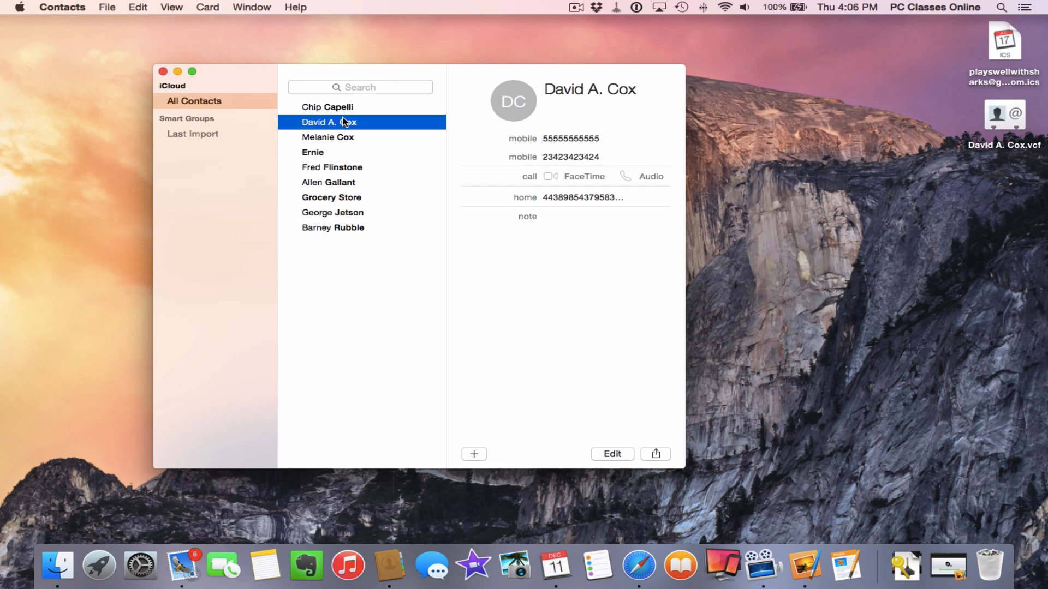
click(162, 71)
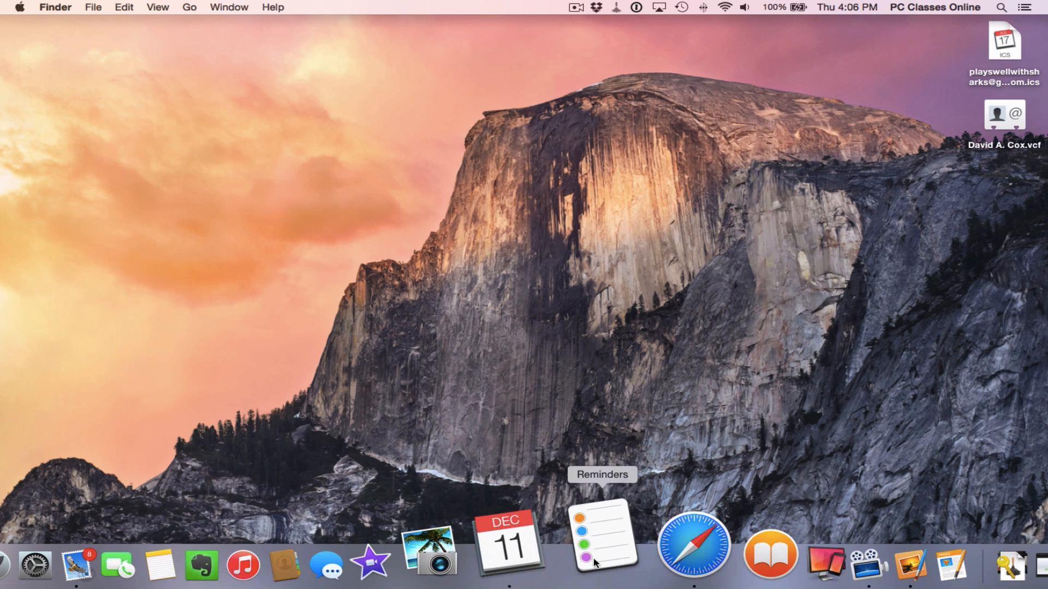
Launch Reminders from the Dock and move its window to the left
click(595, 563)
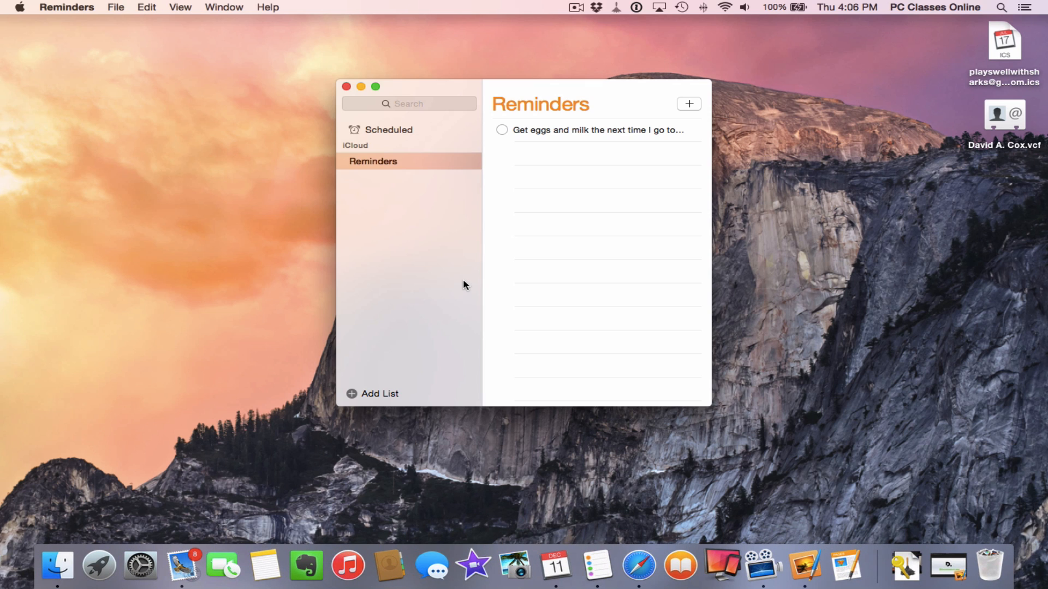
drag(467, 97, 251, 91)
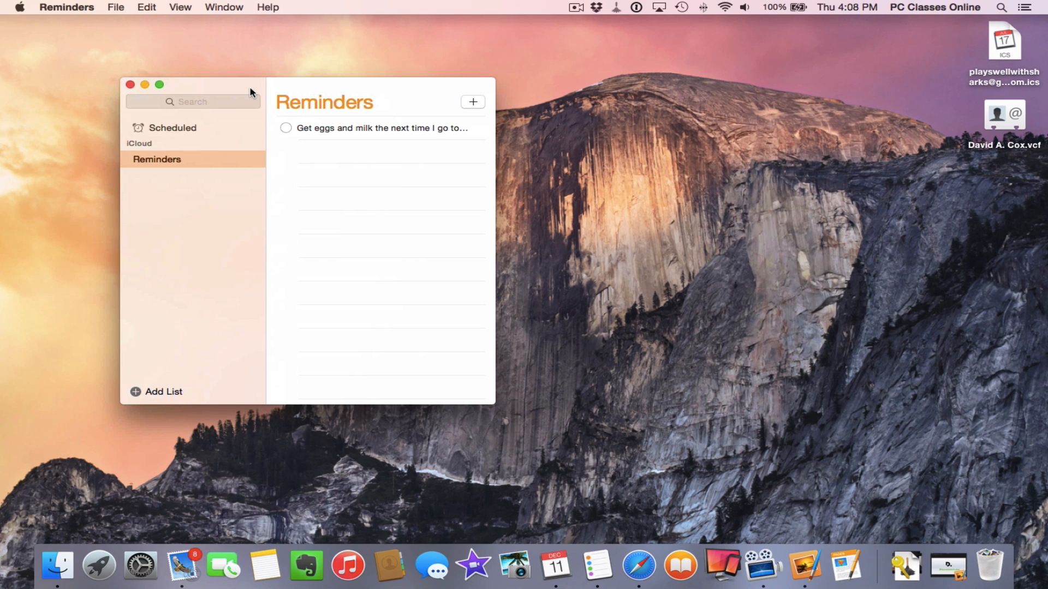
Quit Reminders and switch to the full-screen Safari space showing iCloud storage pricing
key(super+q)
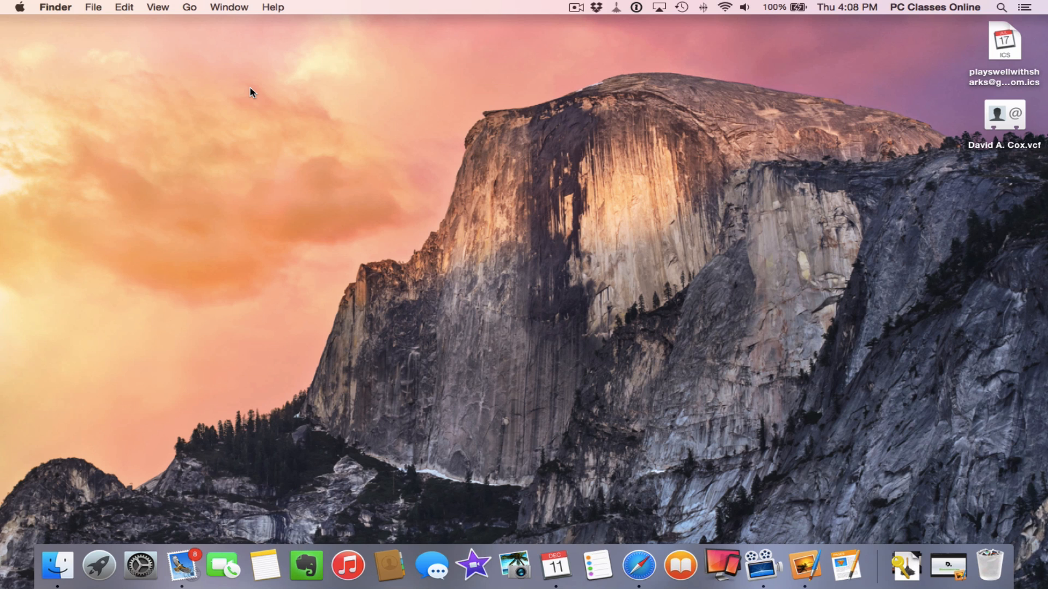
key(ctrl+Right)
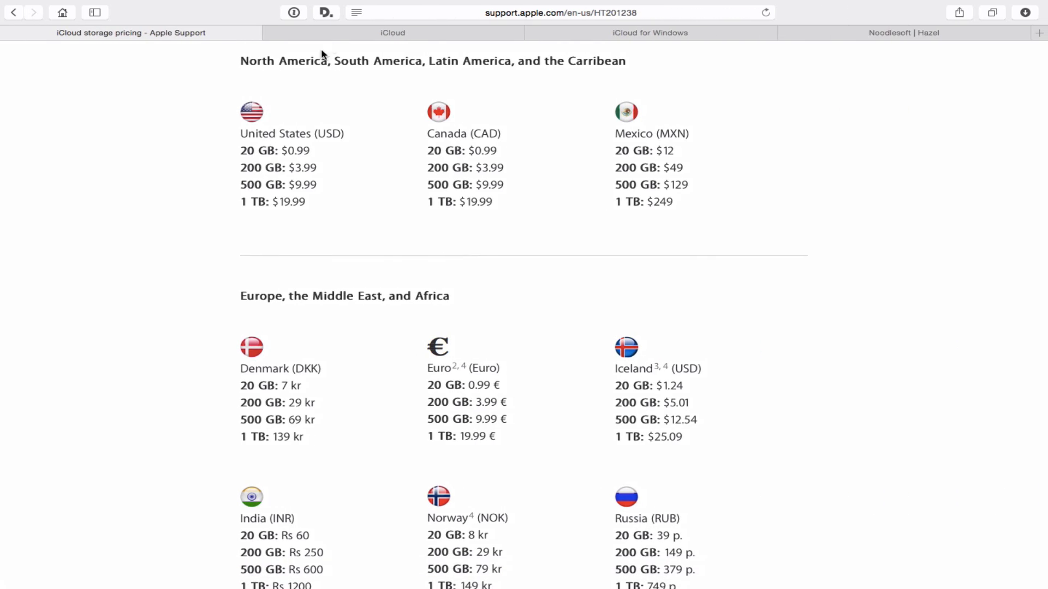
Sign in to iCloud.com and open iCloud Drive with its twelve app folders
click(339, 37)
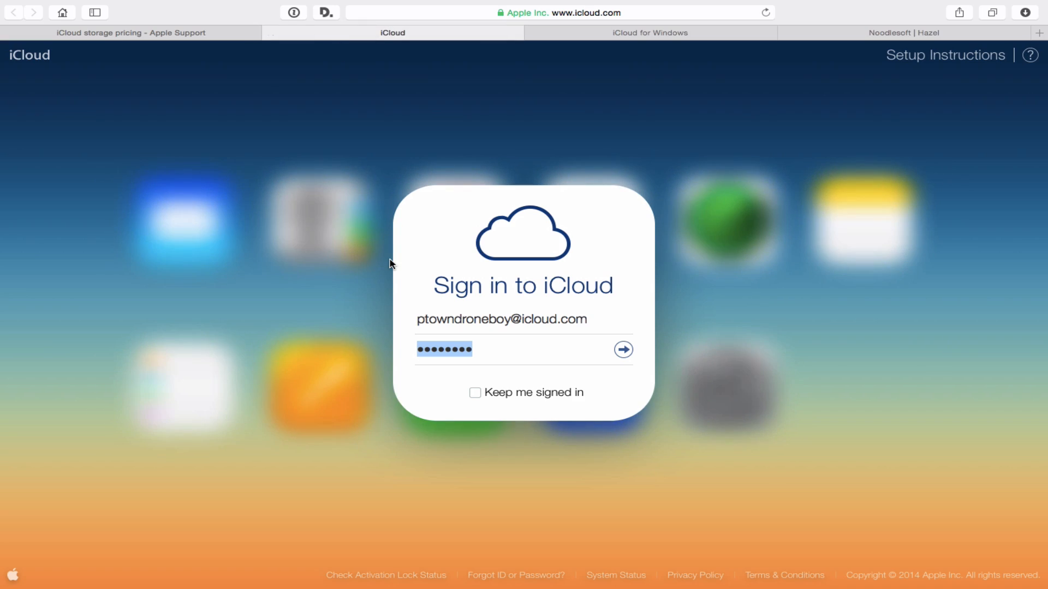
click(486, 349)
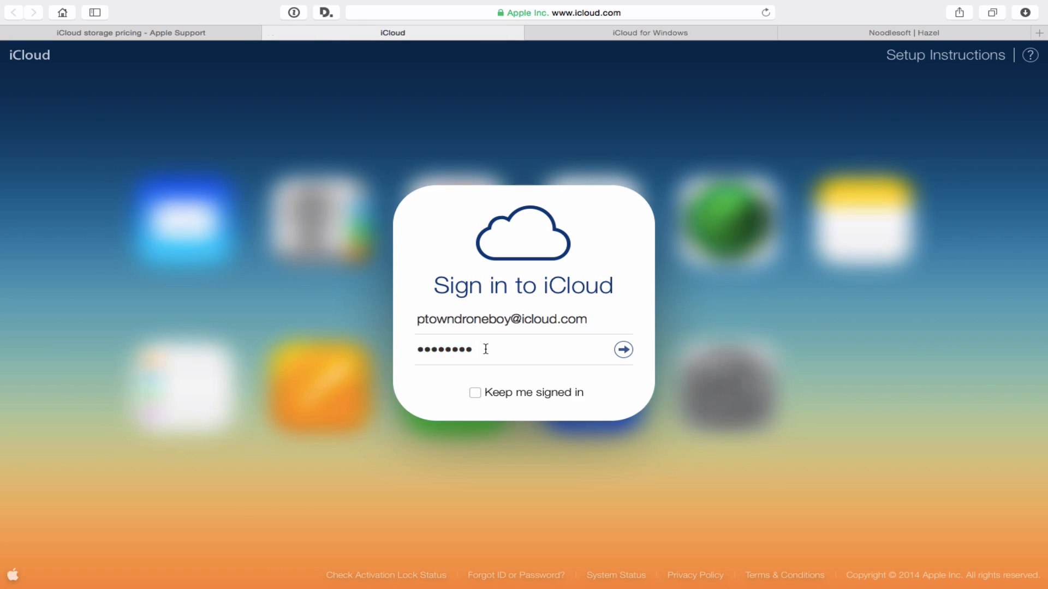
key(Return)
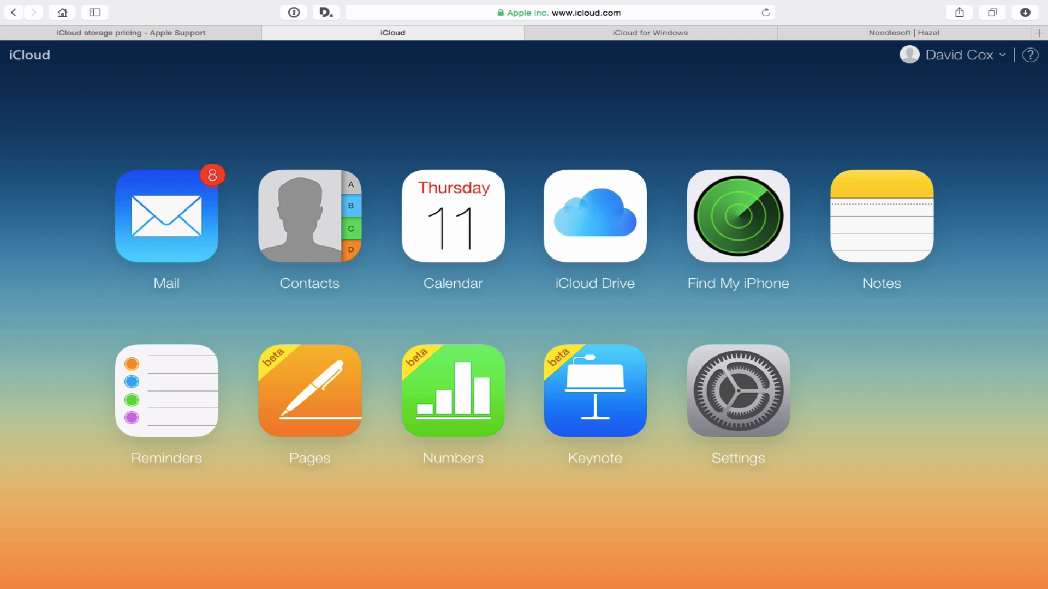
click(589, 194)
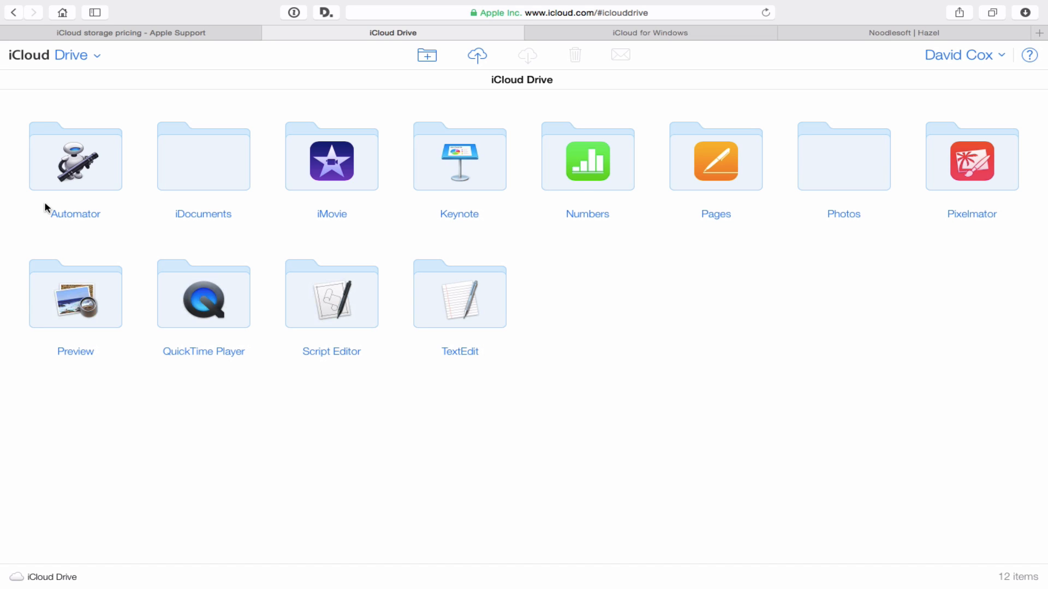
Browse the iDocuments folder, then go back to the iCloud.com home page via the app switcher
double_click(194, 166)
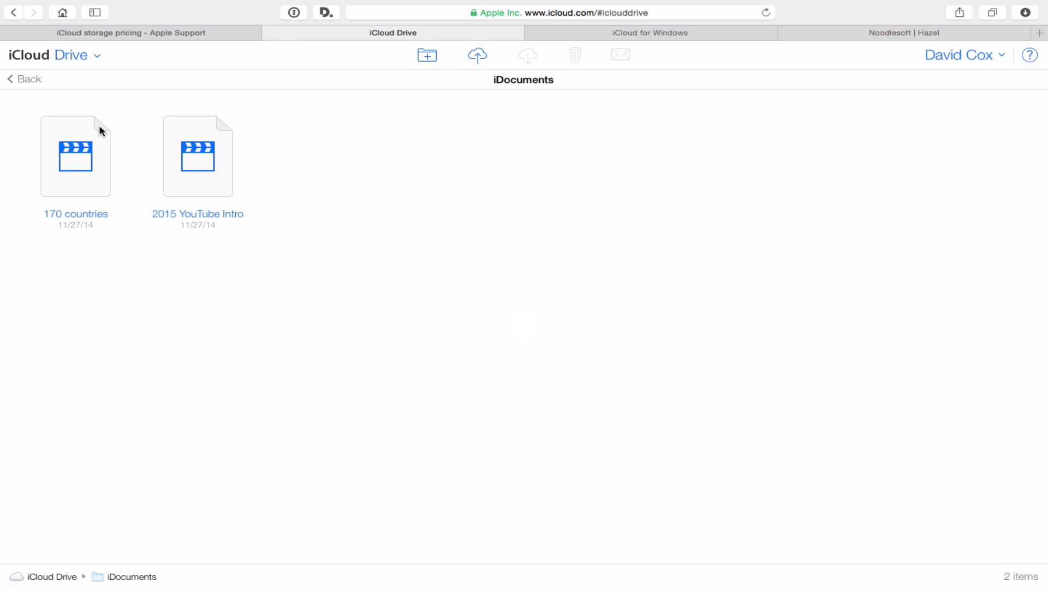
click(51, 60)
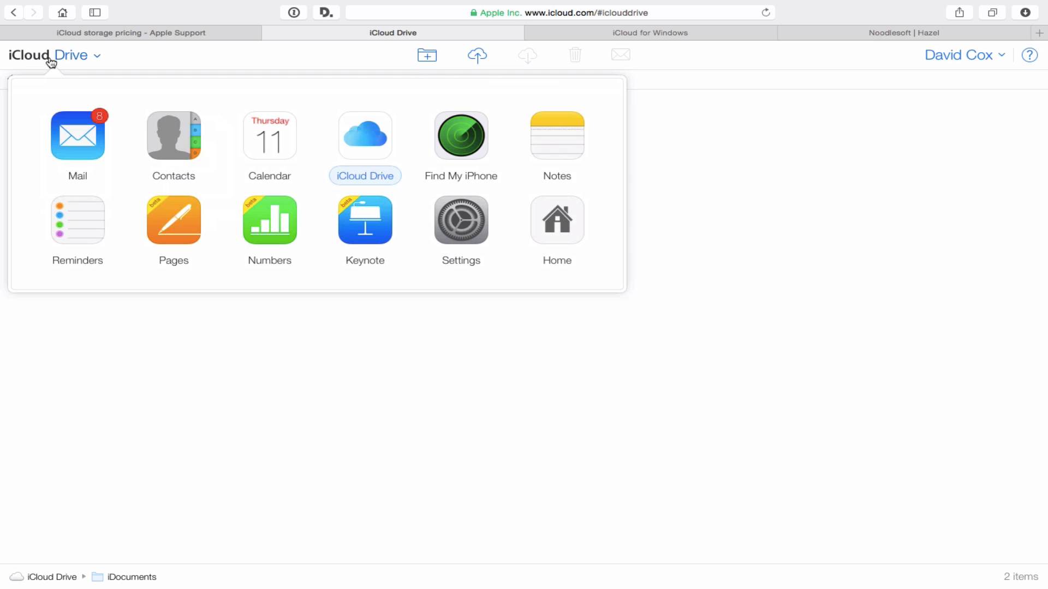
click(556, 219)
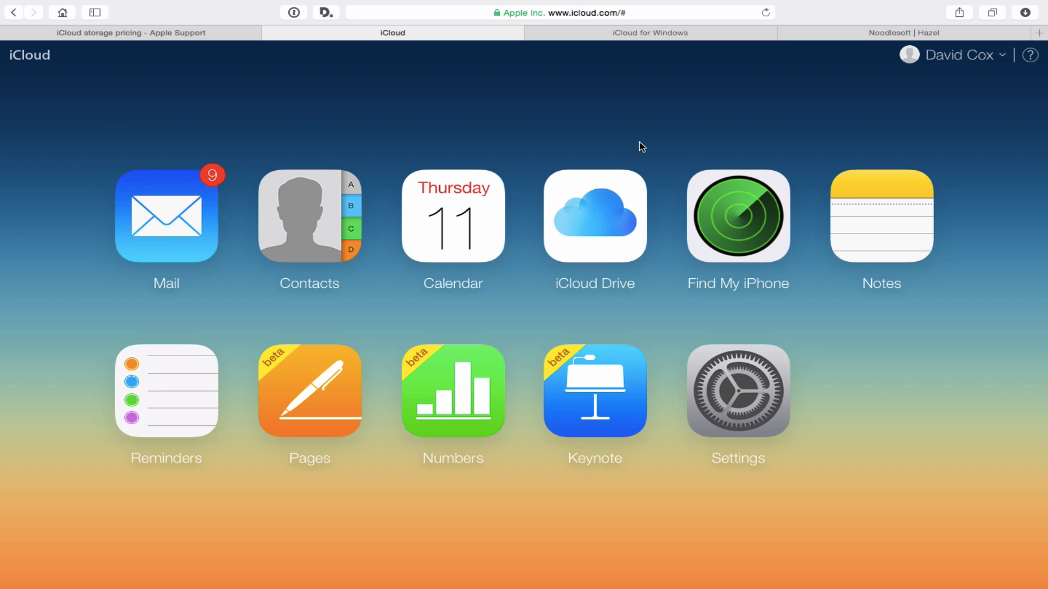
Close the iCloud Drive Finder window, then review and close the iCloud pane in System Preferences
key(ctrl+Left)
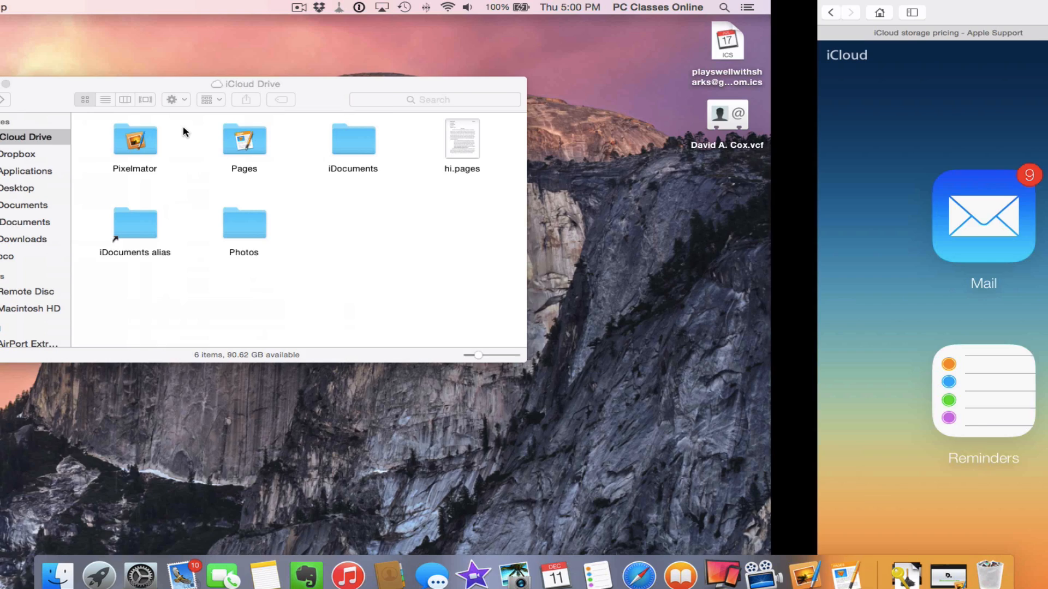
click(255, 84)
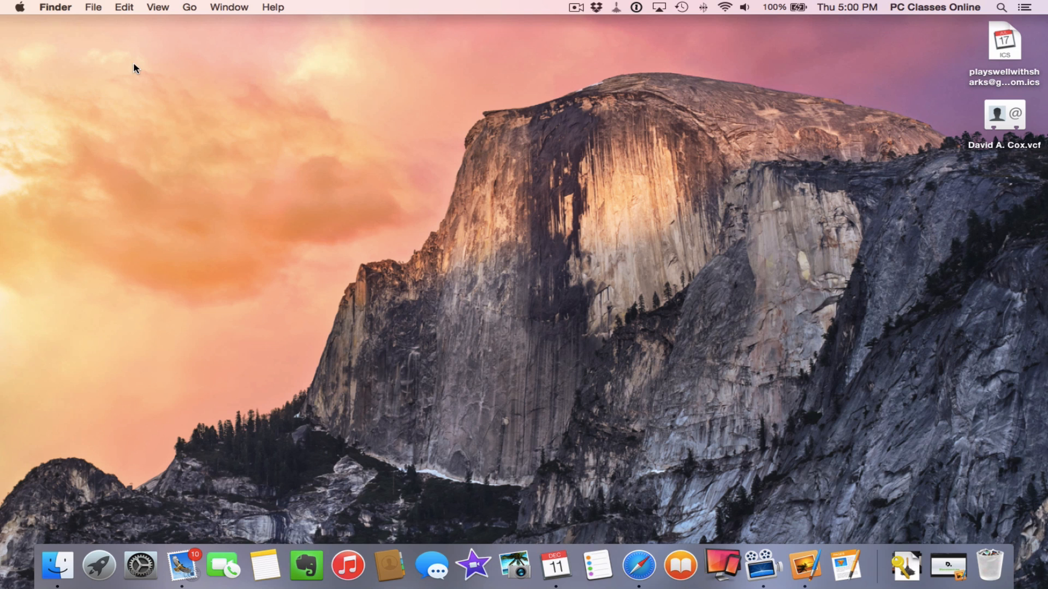
click(19, 8)
click(23, 41)
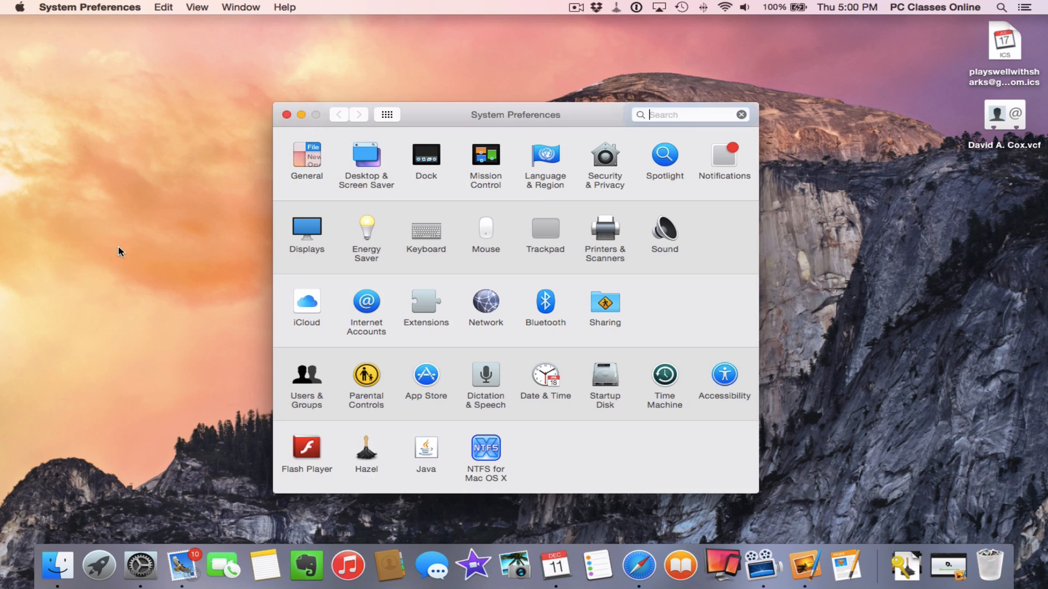
click(298, 302)
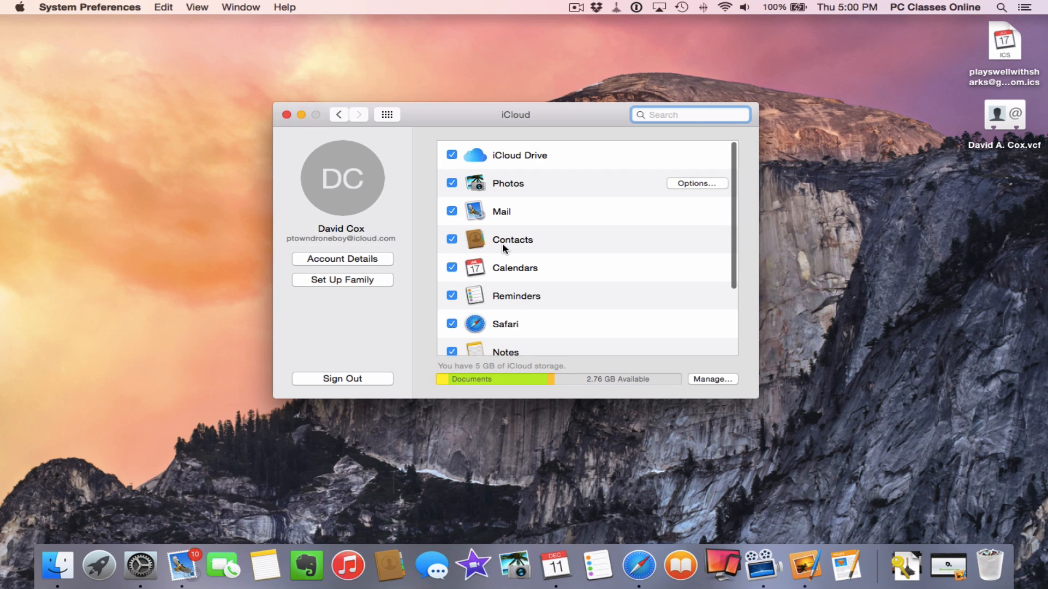
scroll(502, 244, down, 5)
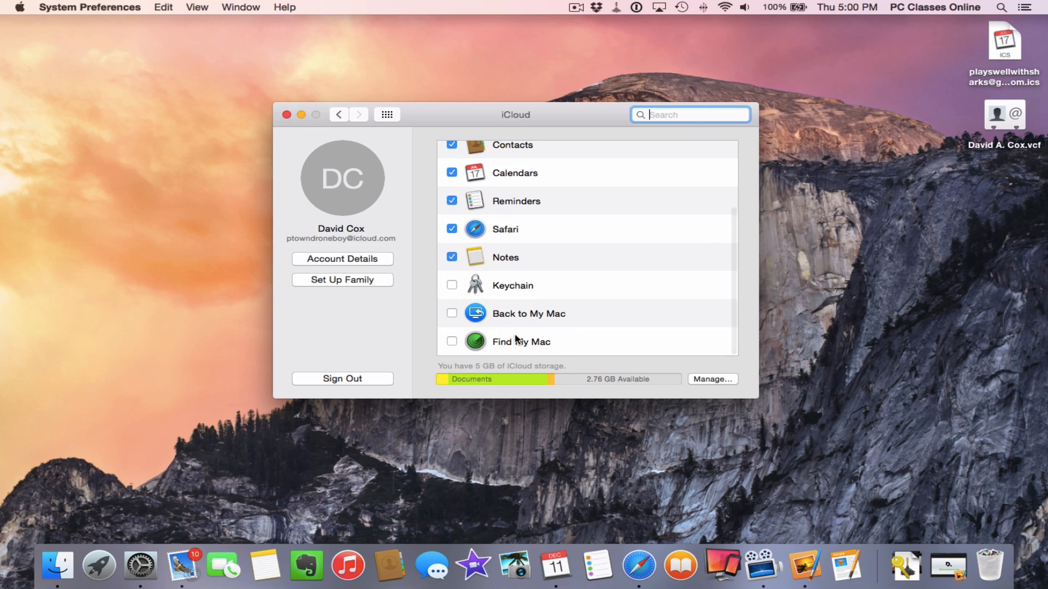
click(285, 115)
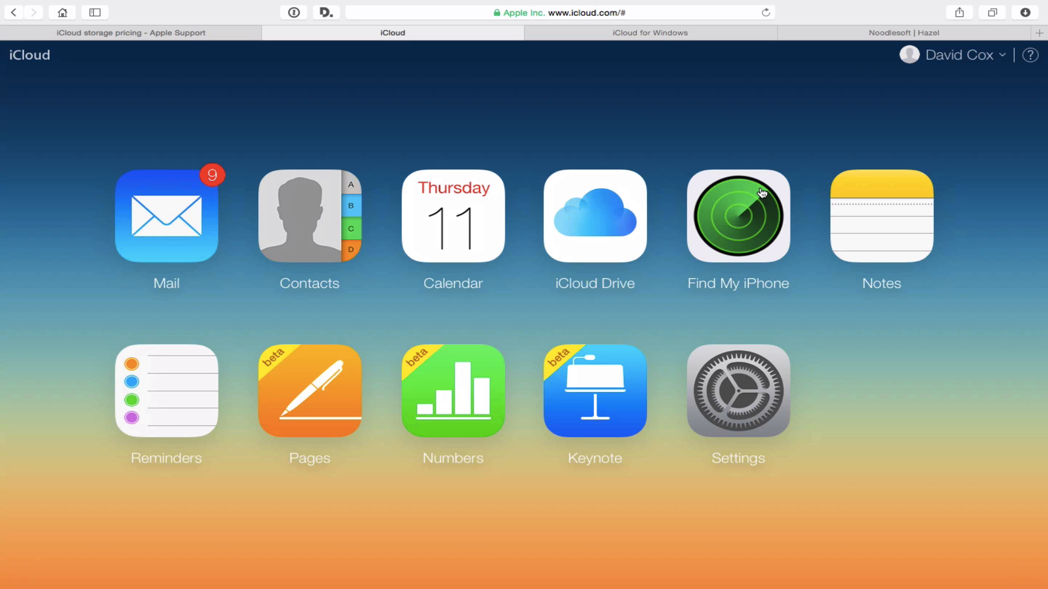
Locate the iPad in Find My iPhone and play a sound on it
click(741, 228)
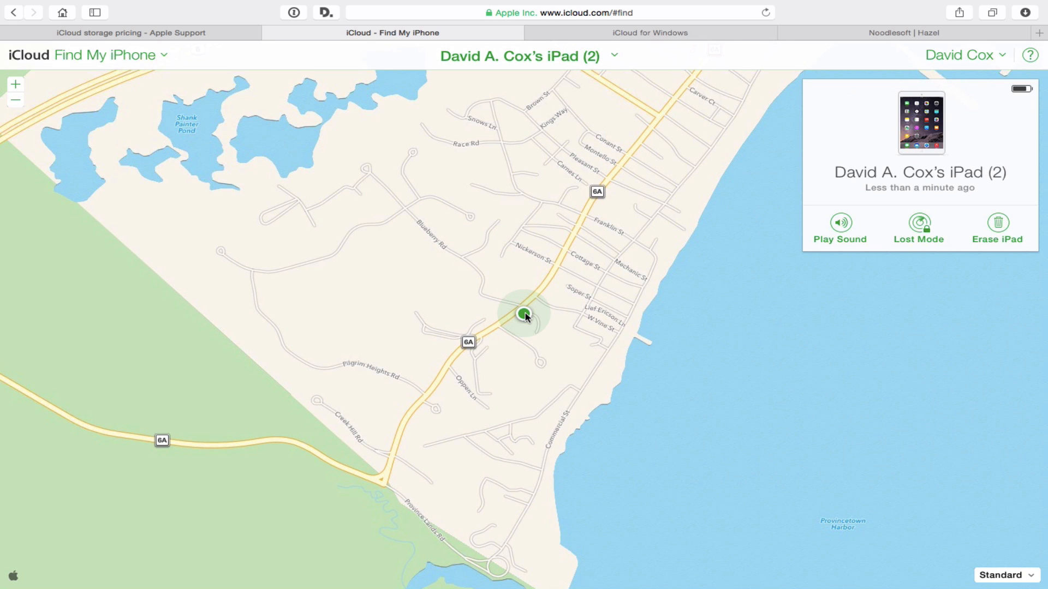
click(524, 315)
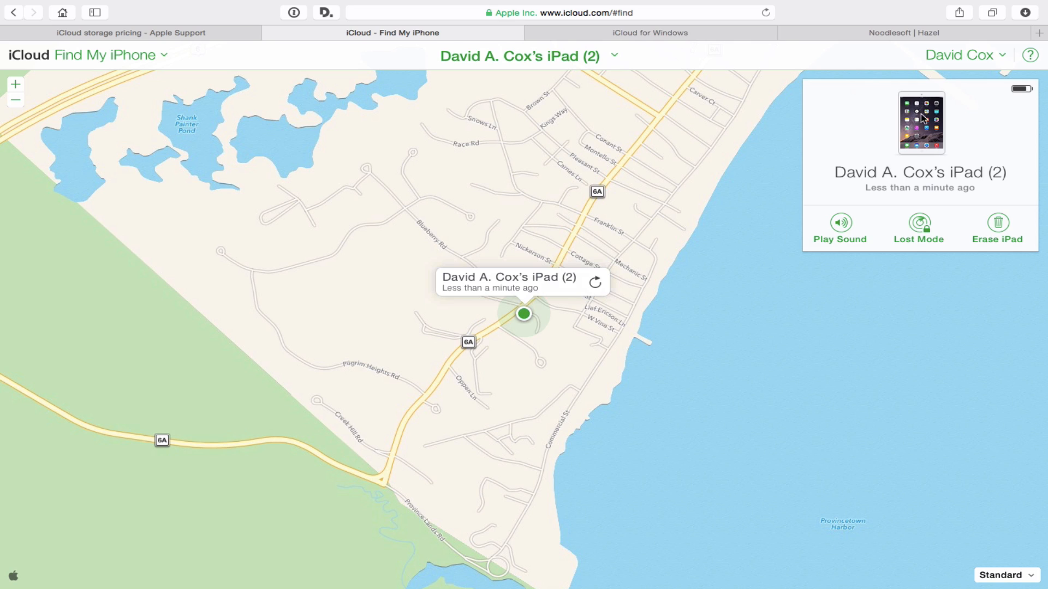
click(840, 223)
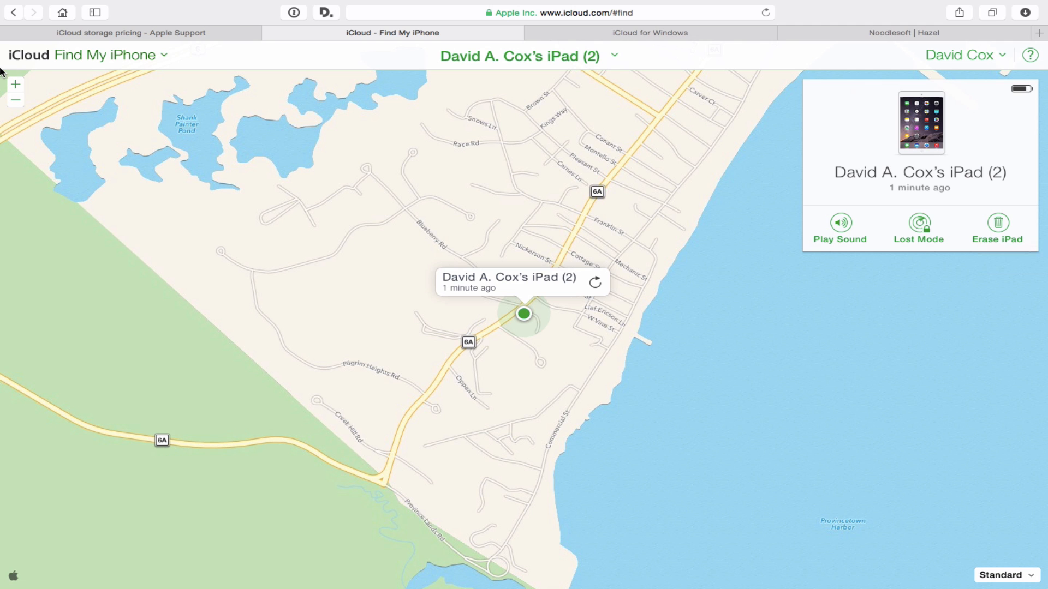
Return to the iCloud.com home page, then switch to the Reflector-mirrored iPad home screen
click(52, 57)
click(580, 234)
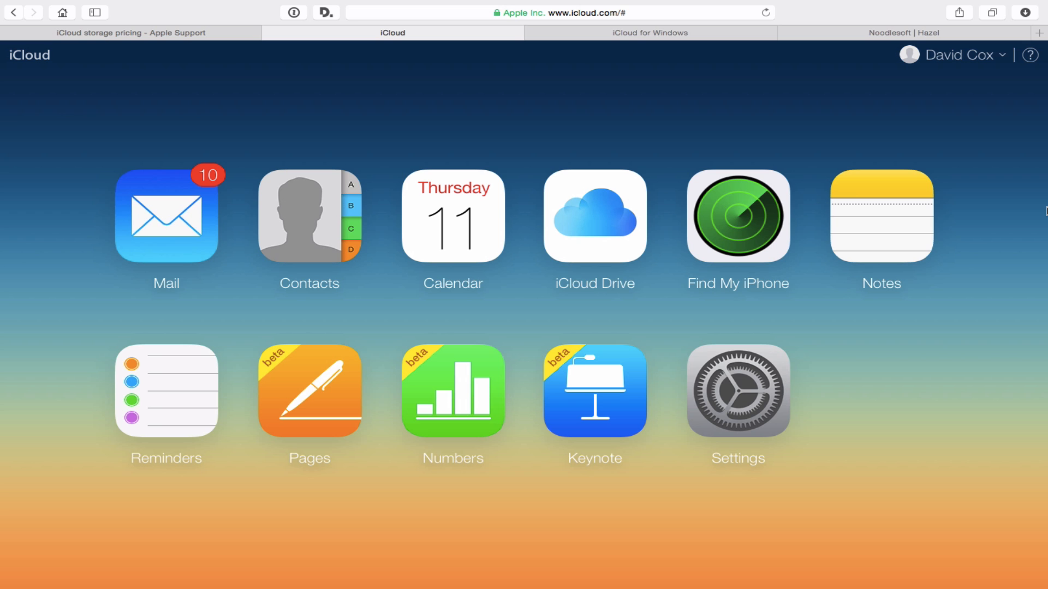
key(ctrl+Left)
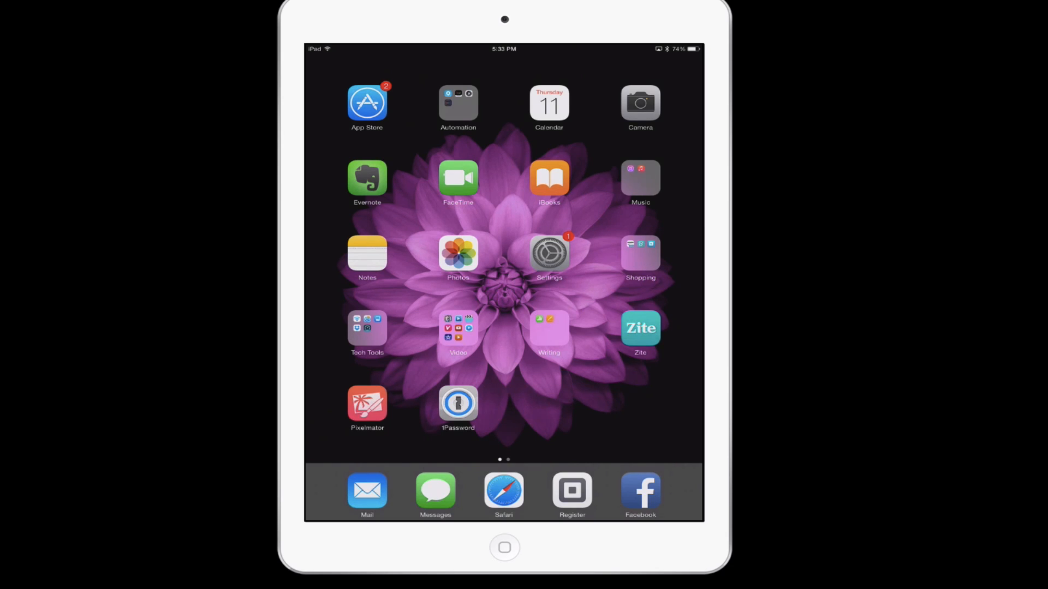
On the iPad, view Term Paper 2 in Pages, then open Settings' iCloud Drive app list
click(549, 328)
click(503, 199)
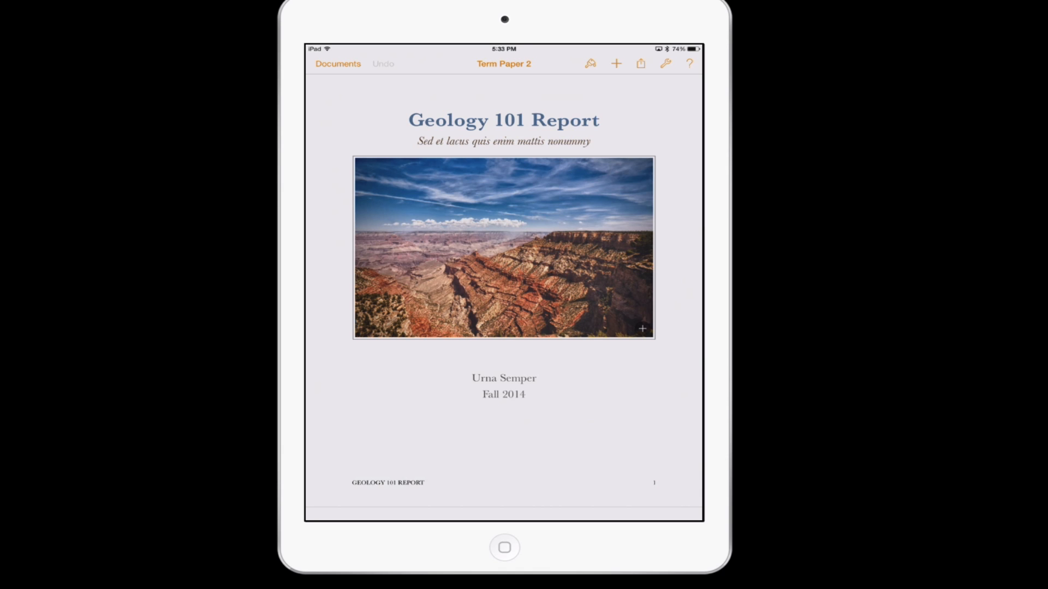
key(Home)
key(Home)
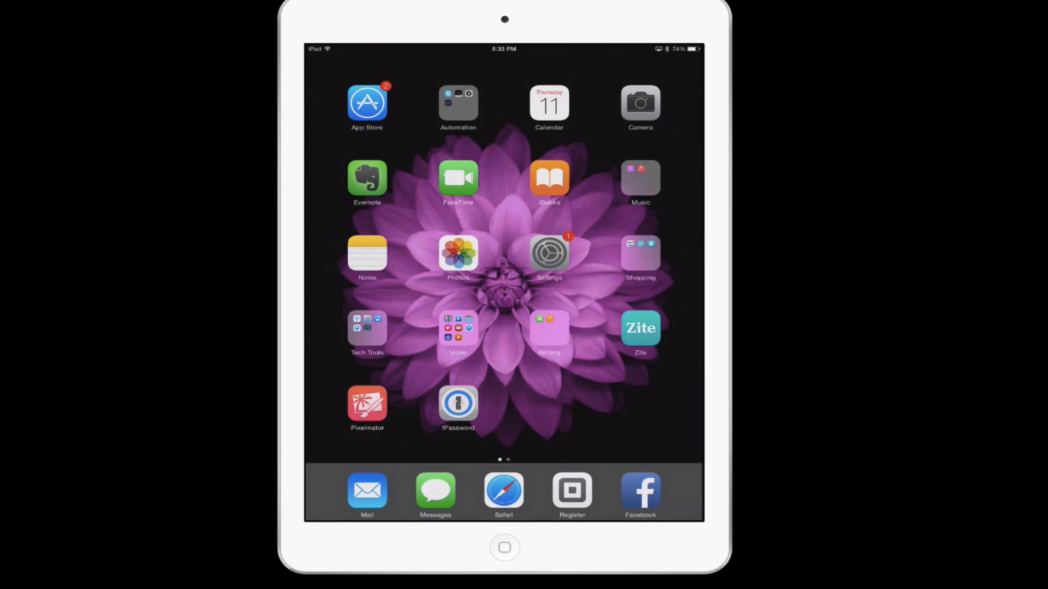
click(549, 253)
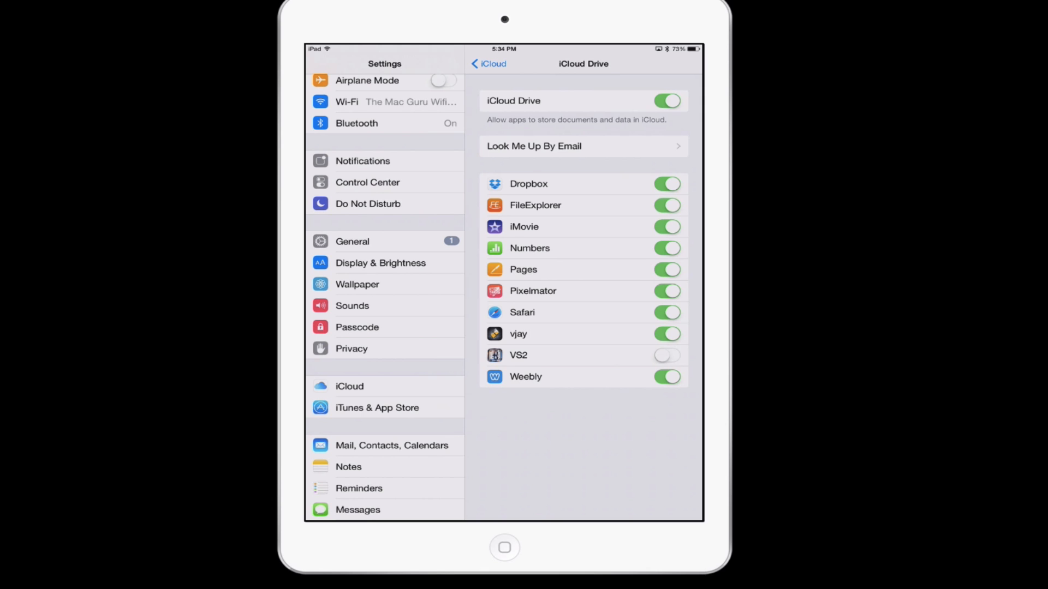
Leave the iPad's iCloud Drive settings for the home screen
key(Home)
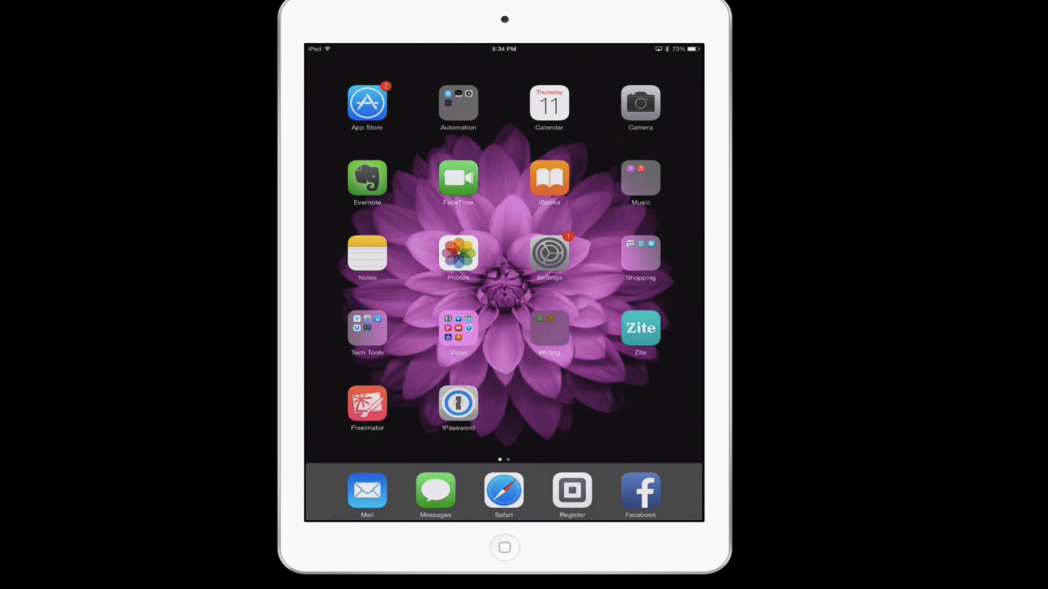
Reopen Term Paper 2 in Pages from the Writing folder and show its sharing options
click(549, 328)
click(504, 200)
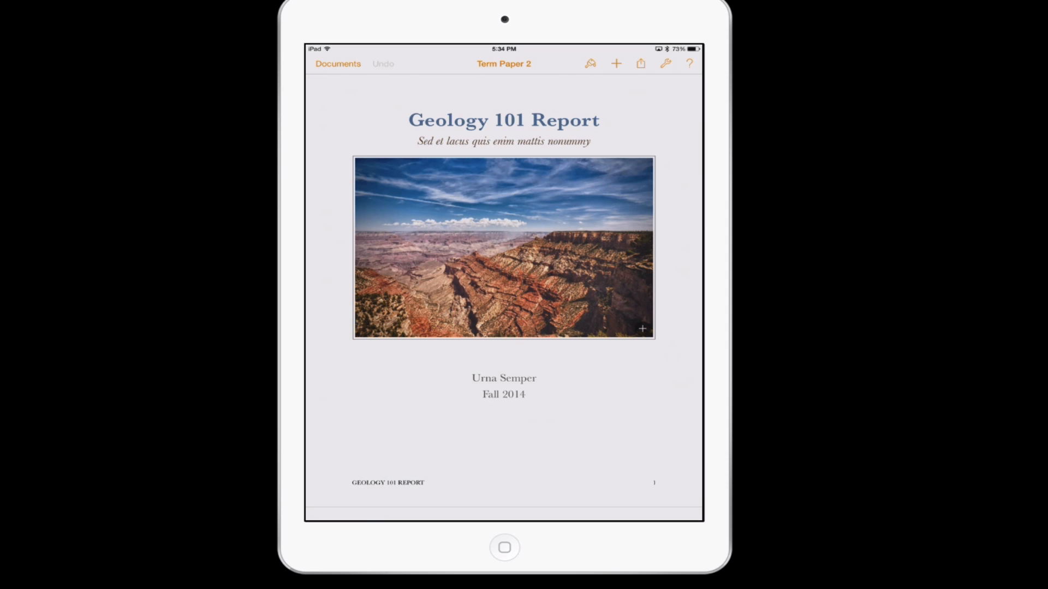
click(641, 64)
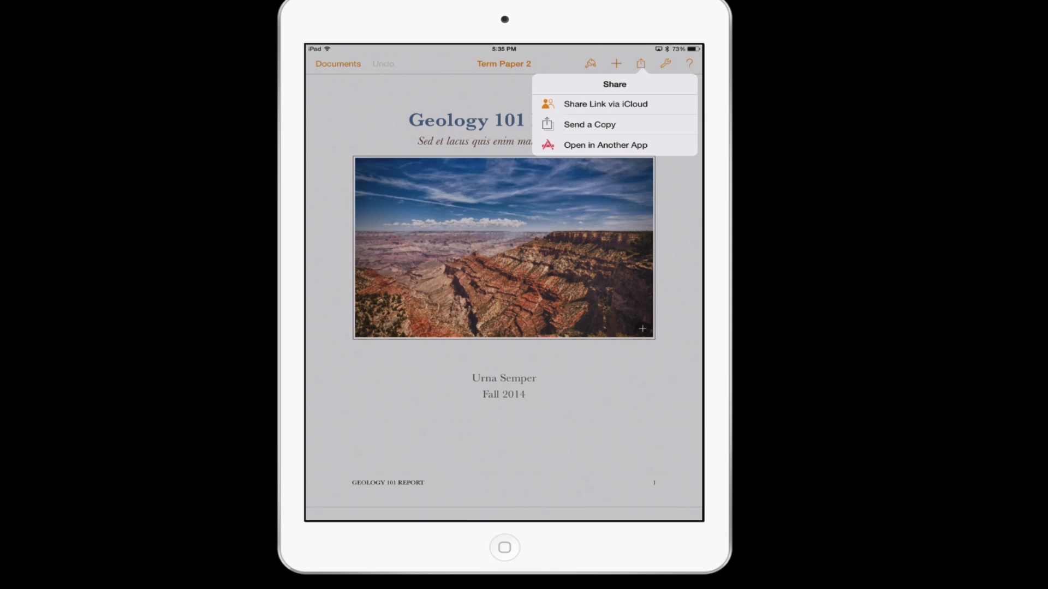
Save a Pages-format copy of Term Paper 2 to Dropbox via Open in Another App
click(605, 144)
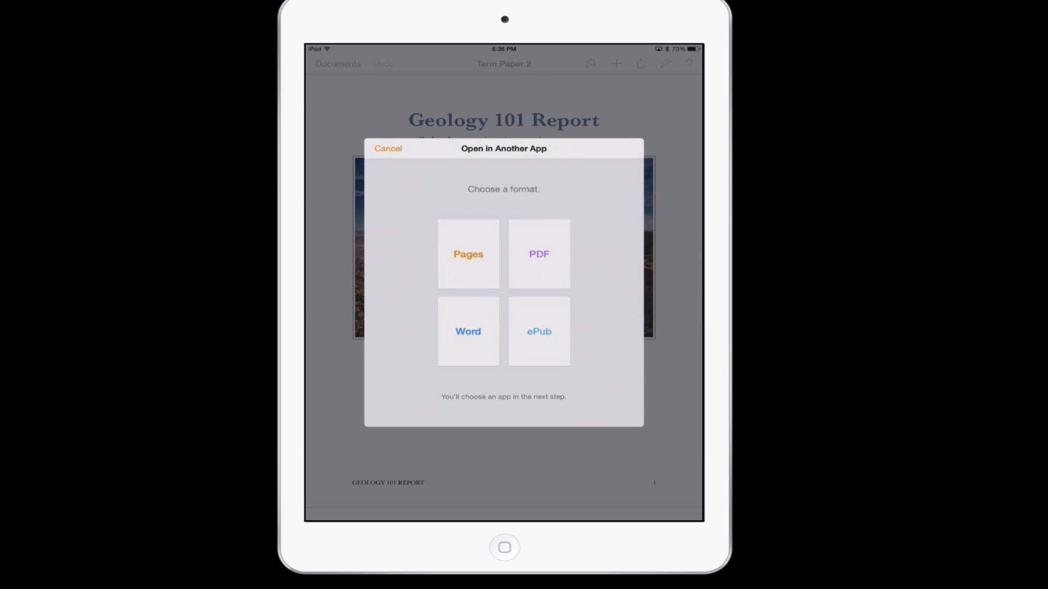
click(468, 332)
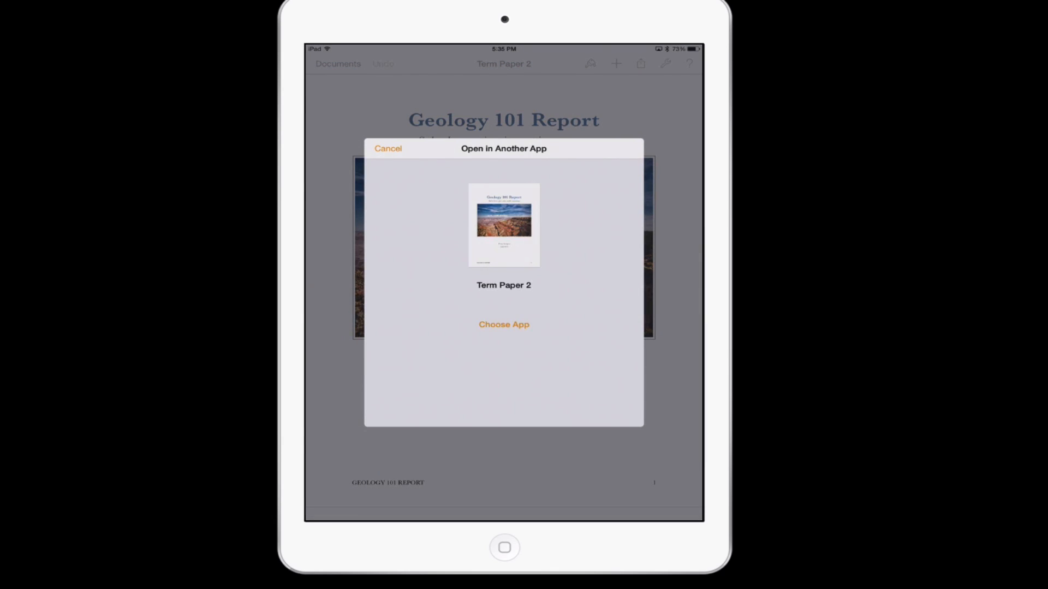
click(504, 325)
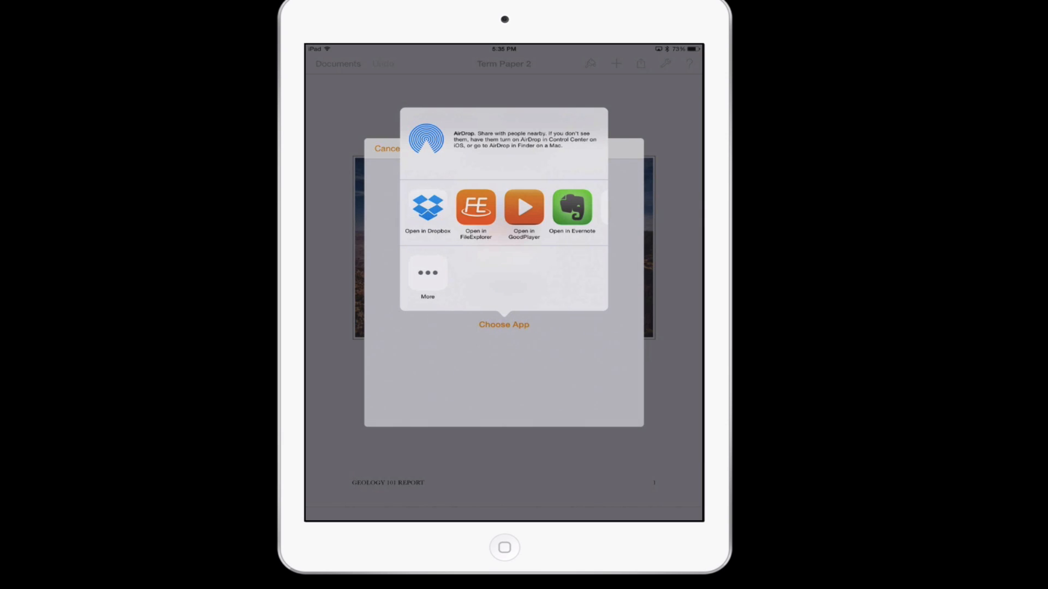
click(428, 207)
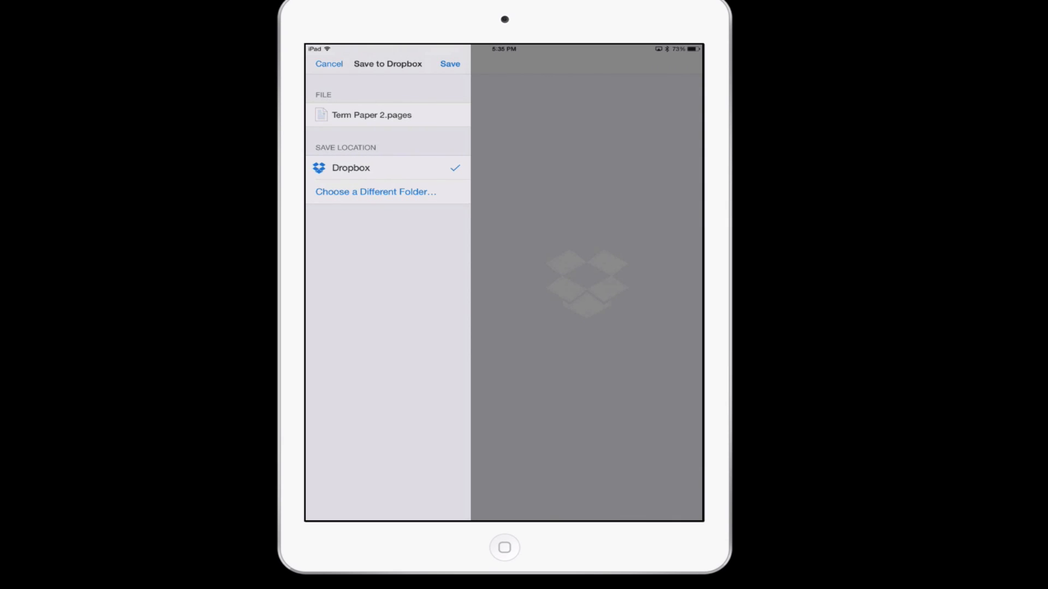
click(450, 63)
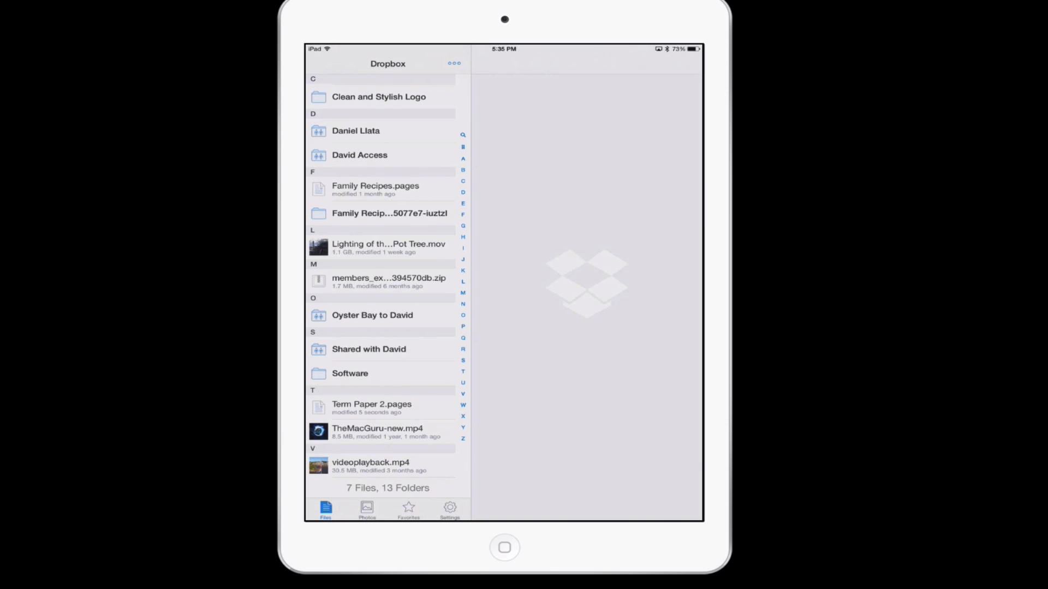
Open Pages to the document list and select Term Paper 2, then cancel without changes
key(Home)
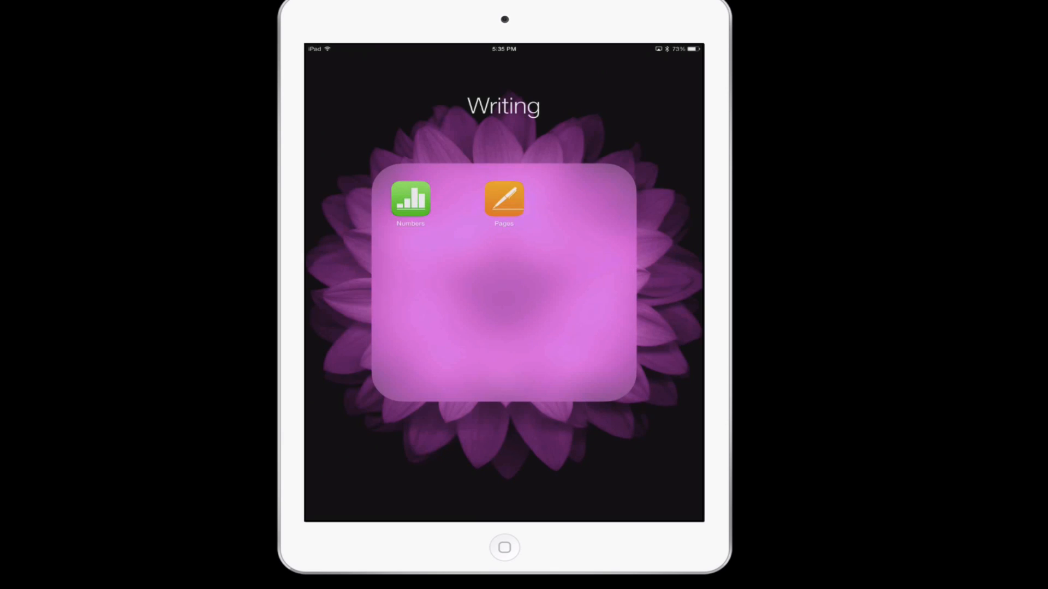
click(504, 198)
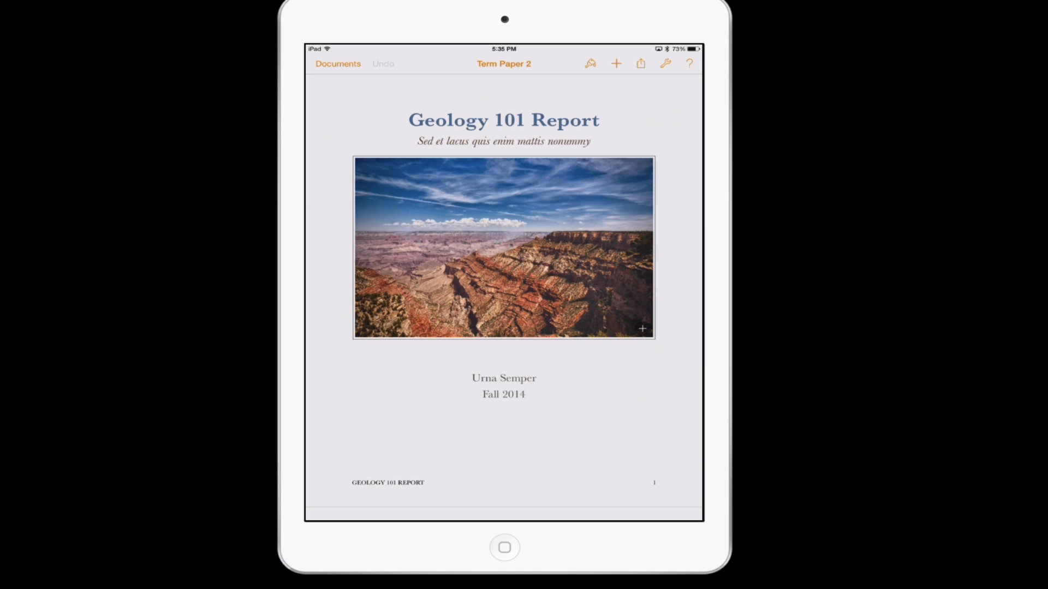
click(338, 63)
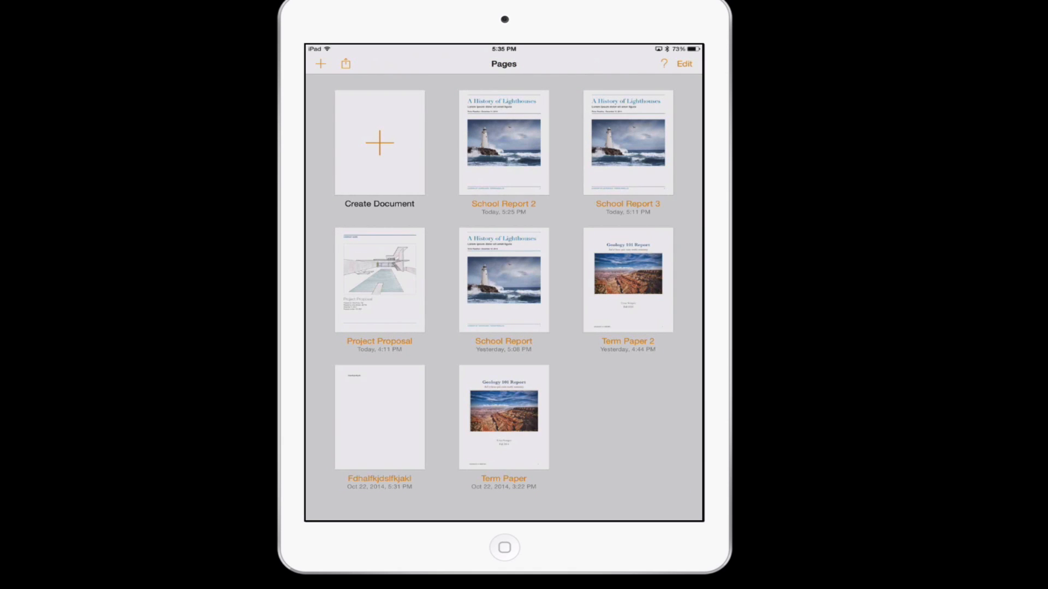
click(685, 64)
click(628, 280)
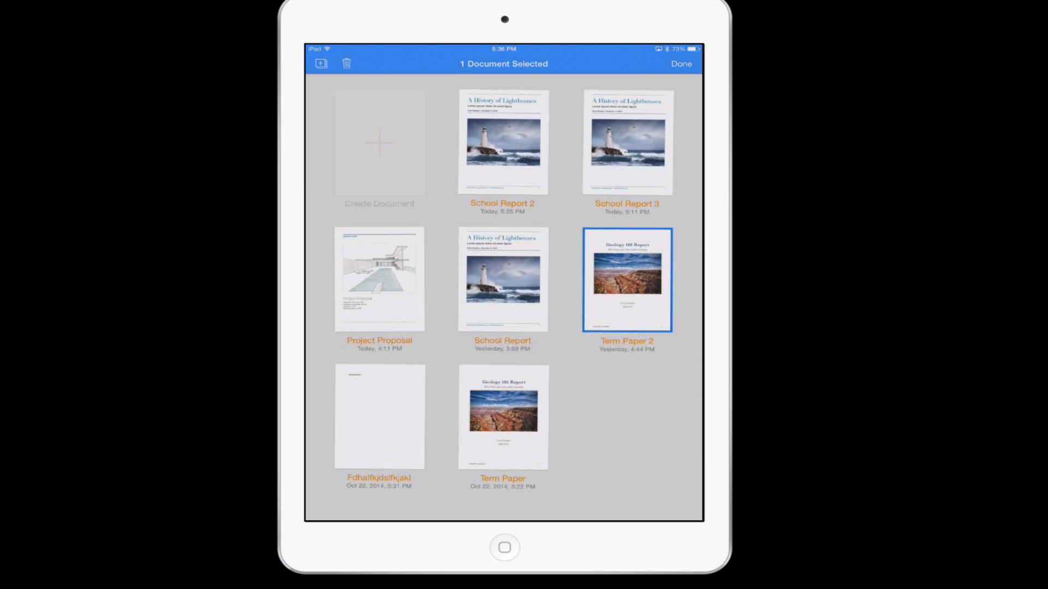
click(681, 64)
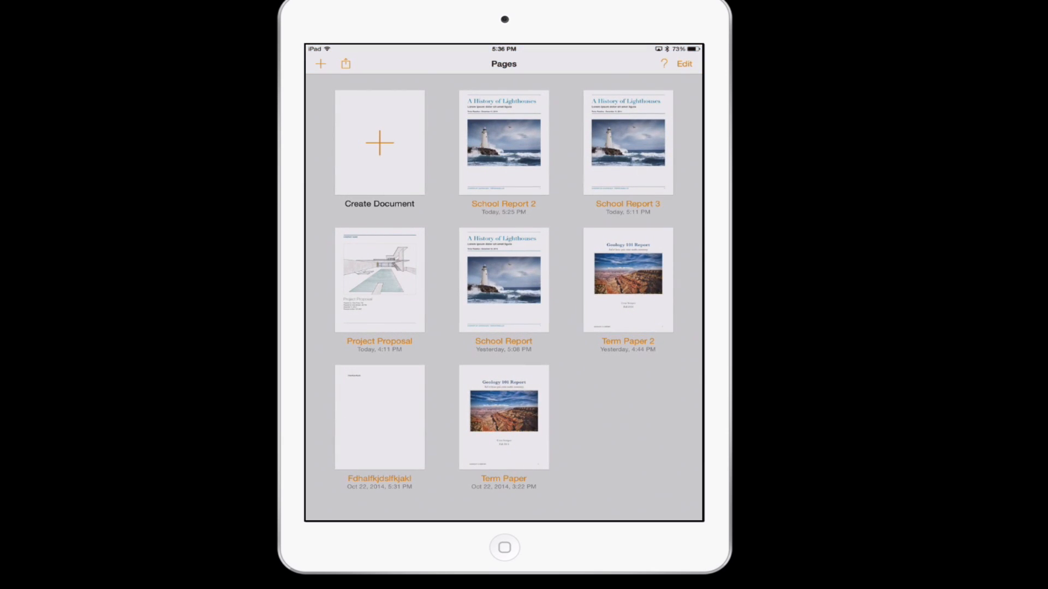
Delete Term Paper 2 from all devices and return to the home screen
click(684, 63)
click(628, 280)
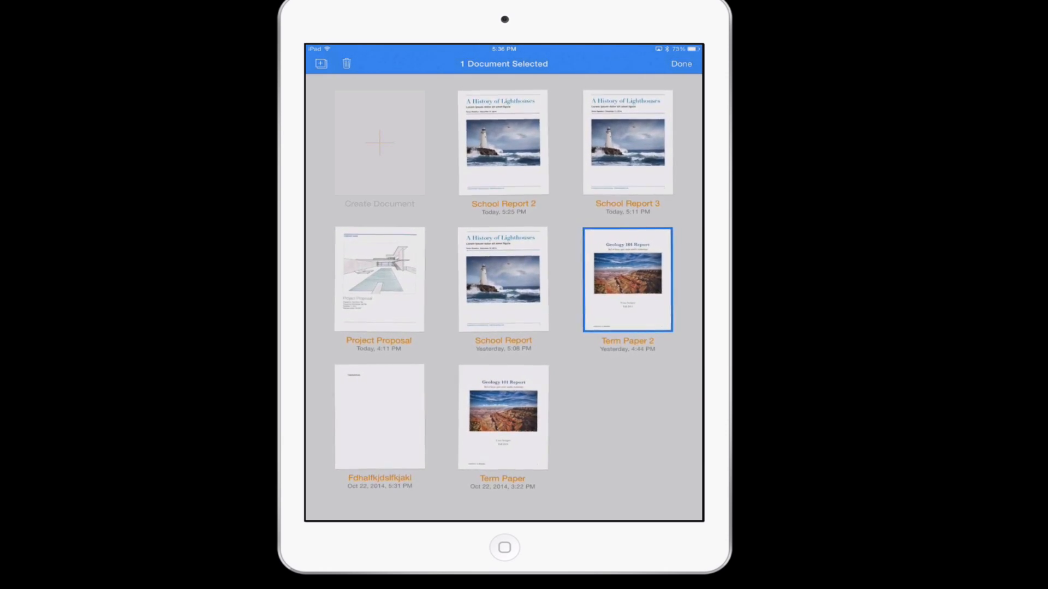
click(346, 64)
click(389, 85)
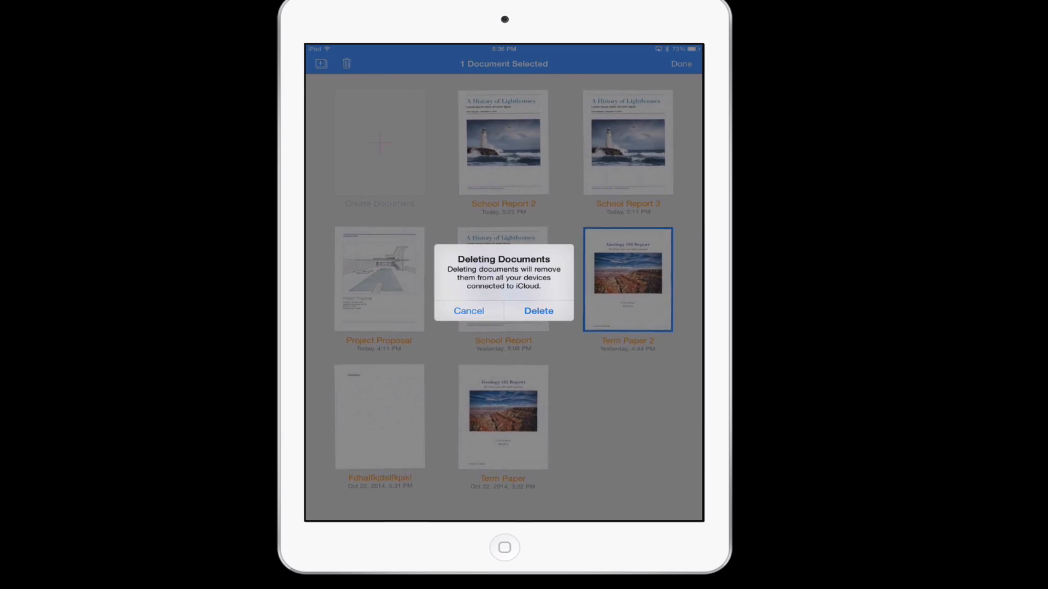
click(539, 311)
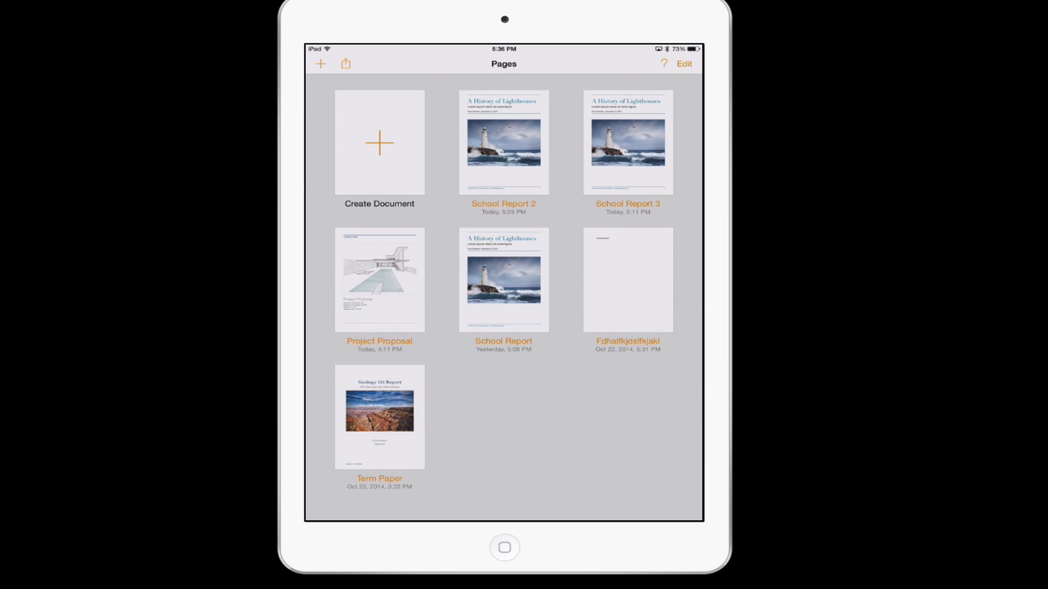
key(Home)
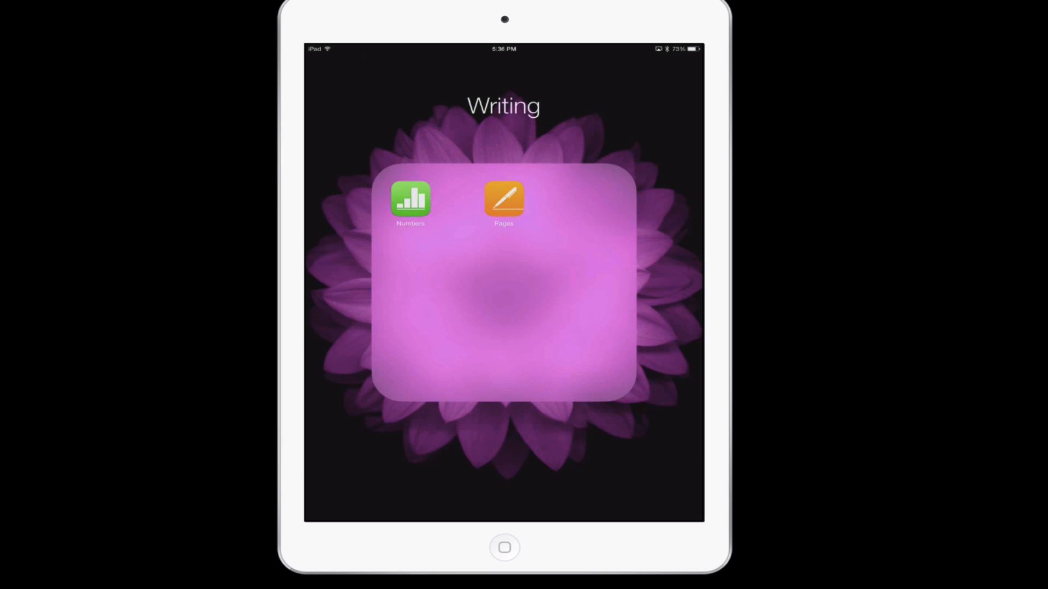
key(Home)
Go back to the main iCloud settings, view the Family Sharing introduction, then return home
click(551, 251)
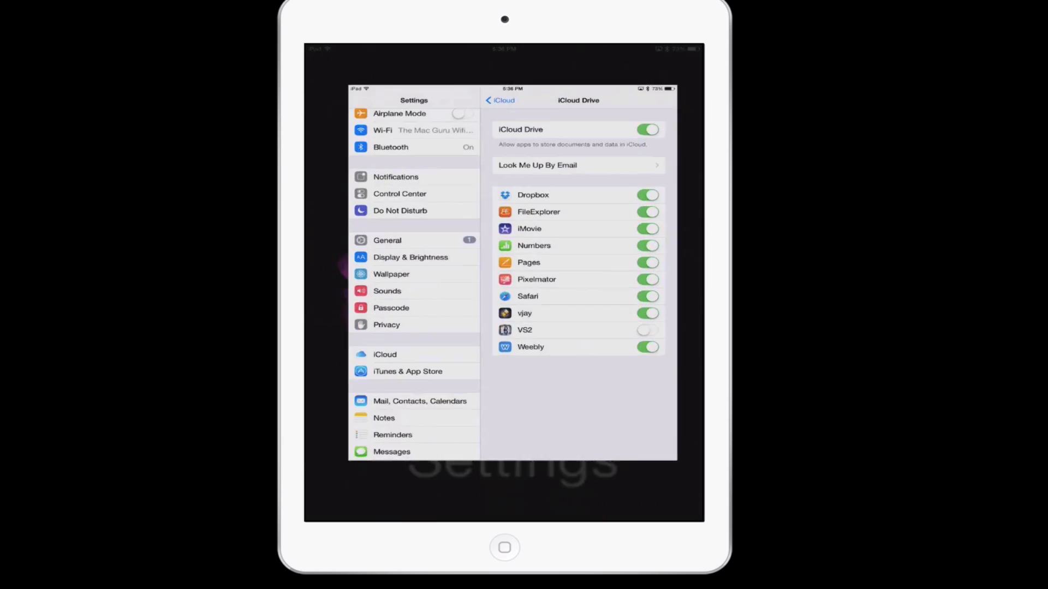
click(489, 63)
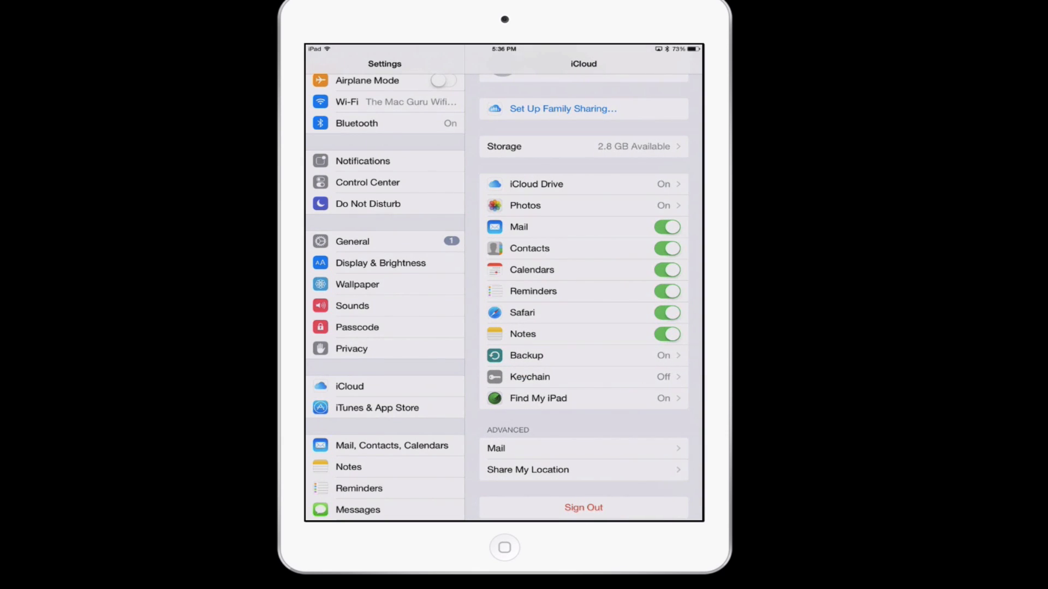
click(563, 108)
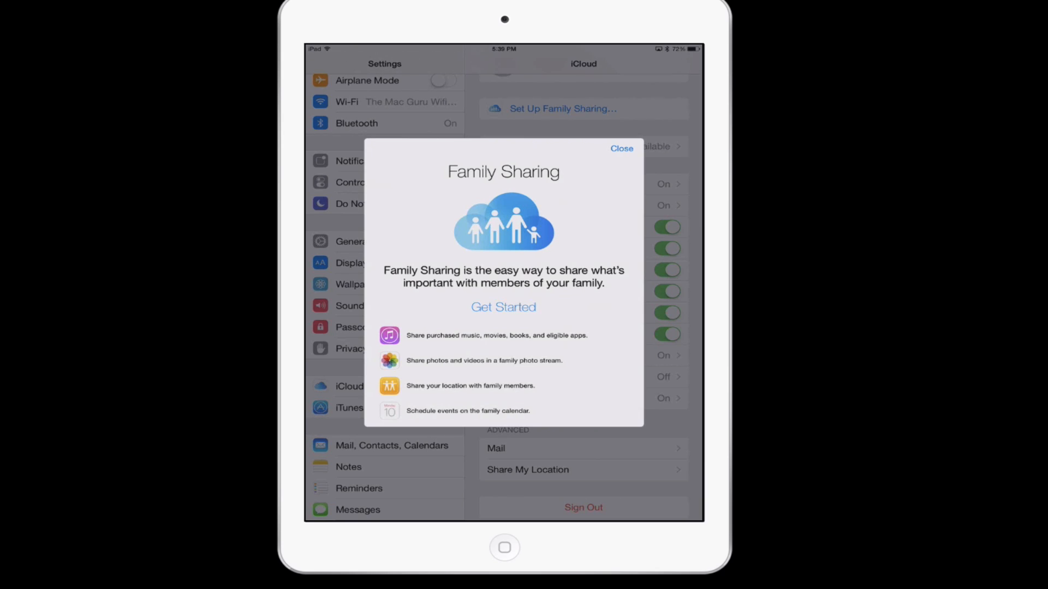
key(Home)
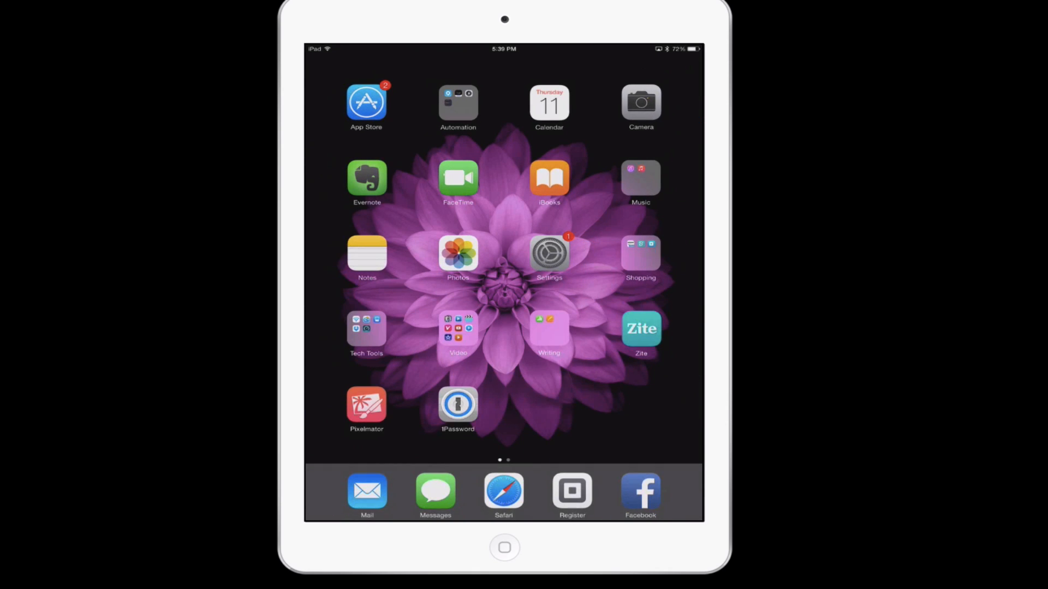